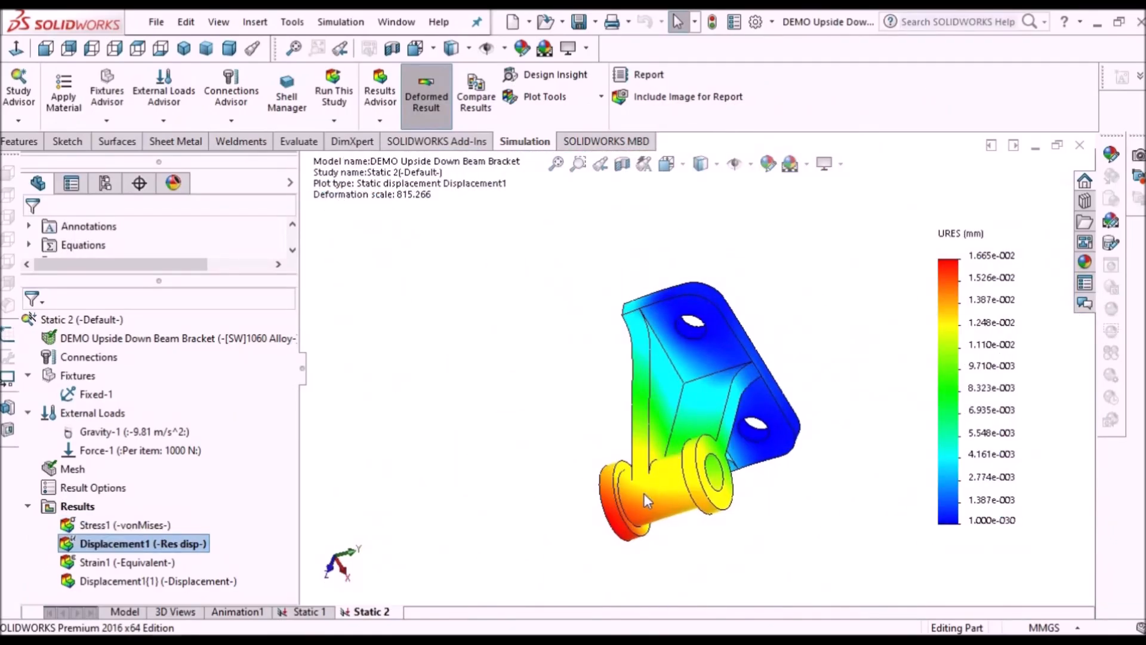
{"action": "middle_click_drag", "start_coordinate": [644, 496], "coordinate": [734, 548]}
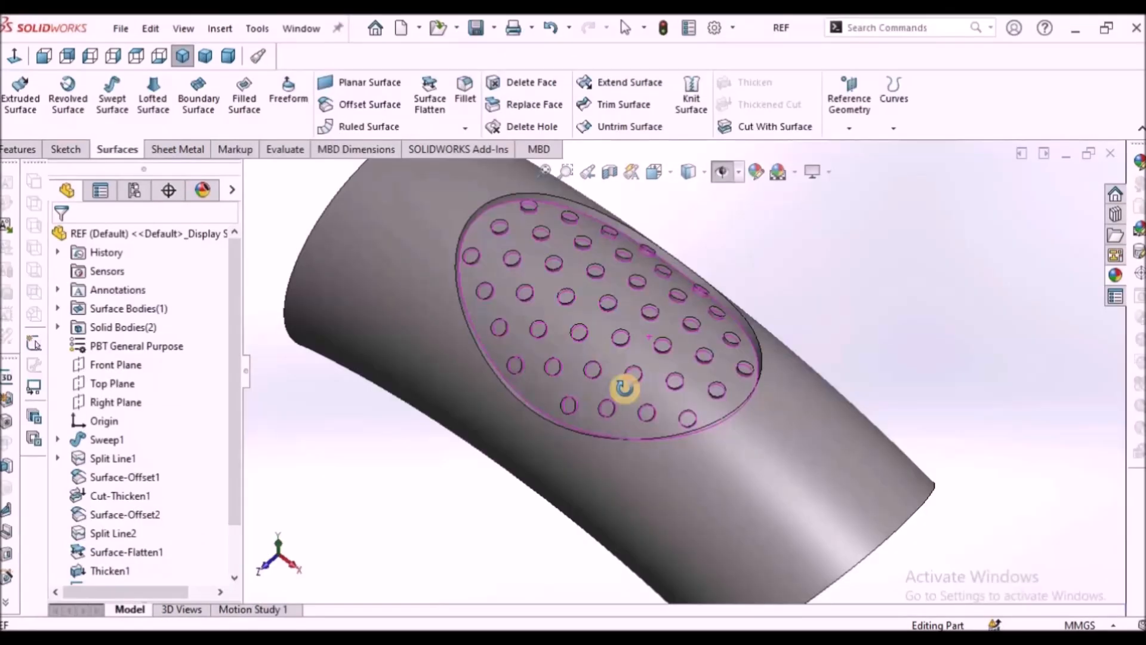
{"action": "middle_click_drag", "start_coordinate": [627, 384], "coordinate": [763, 384]}
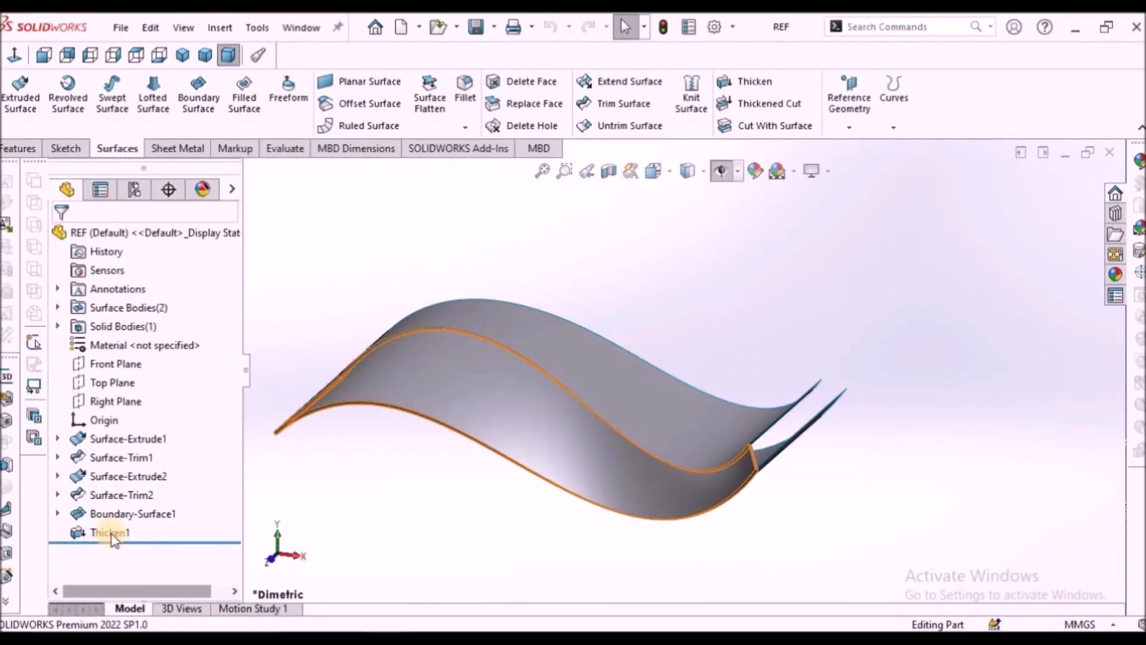
{"action": "right_click", "coordinate": [97, 531]}
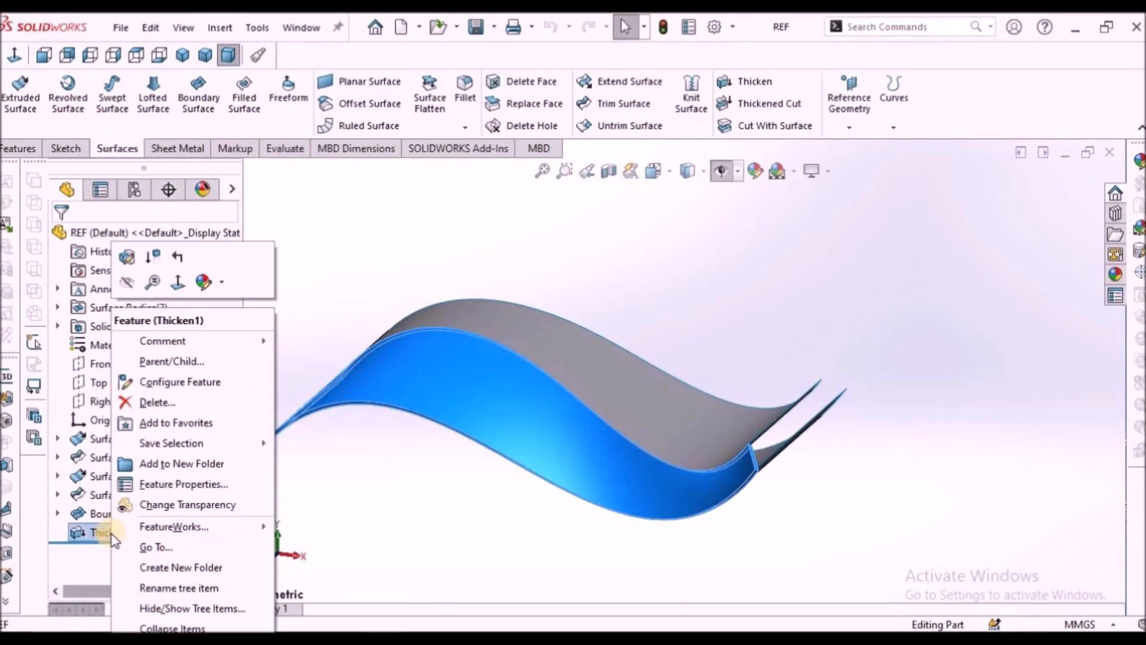
{"action": "left_click", "coordinate": [128, 285]}
{"action": "middle_click_drag", "start_coordinate": [608, 351], "coordinate": [619, 374]}
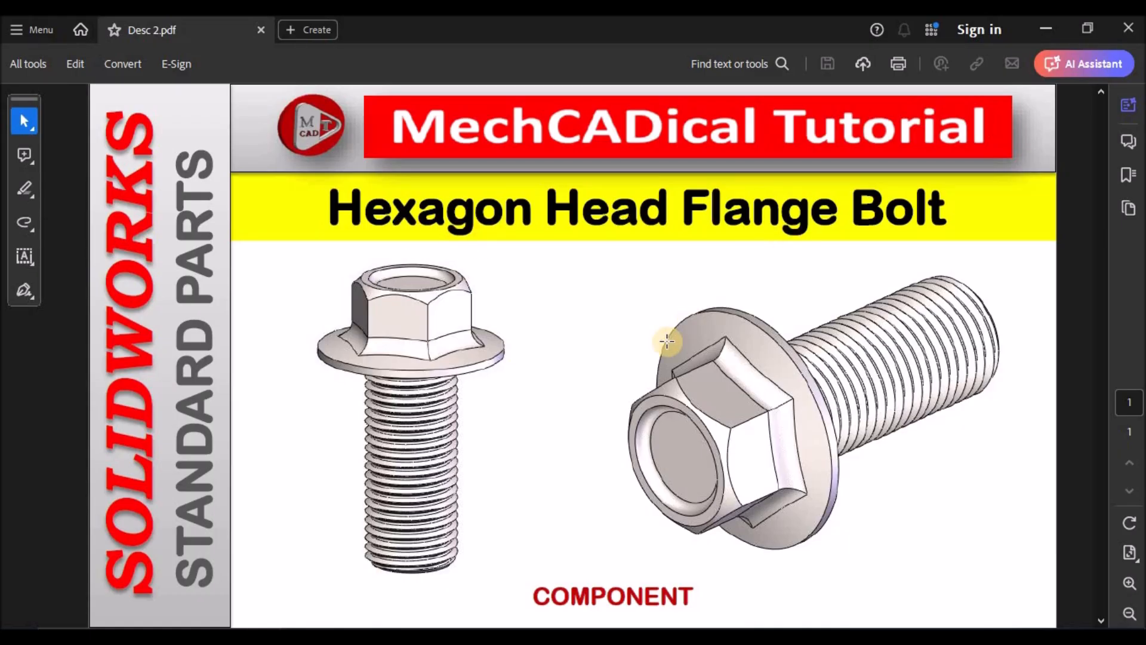
Step: Switch to SOLIDWORKS and examine the finished hexagon flange bolt in the Ref part from several sides
{"action": "mouse_move", "coordinate": [363, 606]}
{"action": "left_click", "coordinate": [342, 560]}
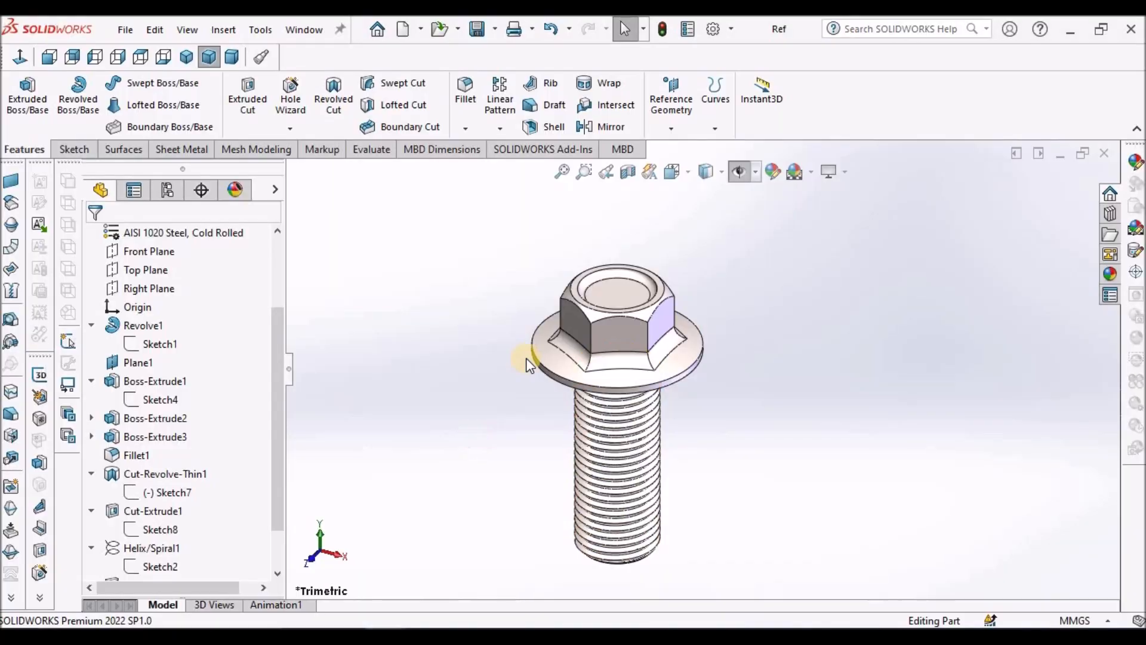
{"action": "scroll", "coordinate": [716, 368], "scroll_direction": "down", "scroll_amount": 3}
{"action": "middle_click_drag", "start_coordinate": [777, 375], "coordinate": [692, 375]}
{"action": "scroll", "coordinate": [875, 396], "scroll_direction": "up", "scroll_amount": 3}
{"action": "middle_click_drag", "start_coordinate": [865, 378], "coordinate": [387, 516]}
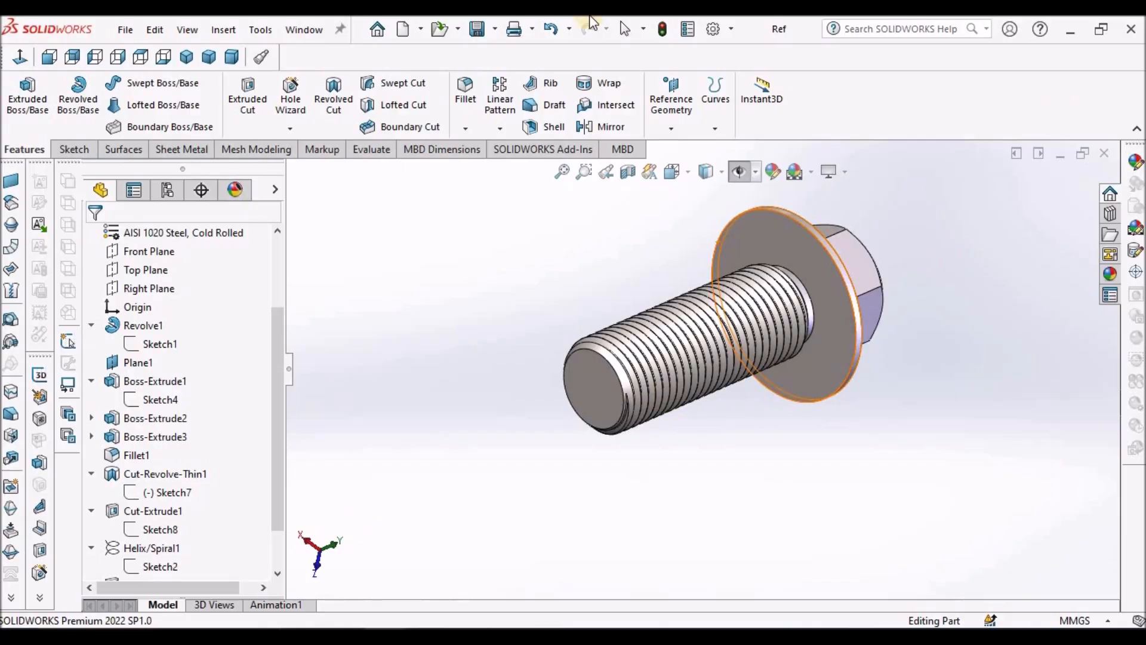
Step: Bring up the Demo part and start a sketch on the Front Plane
{"action": "left_click", "coordinate": [300, 33]}
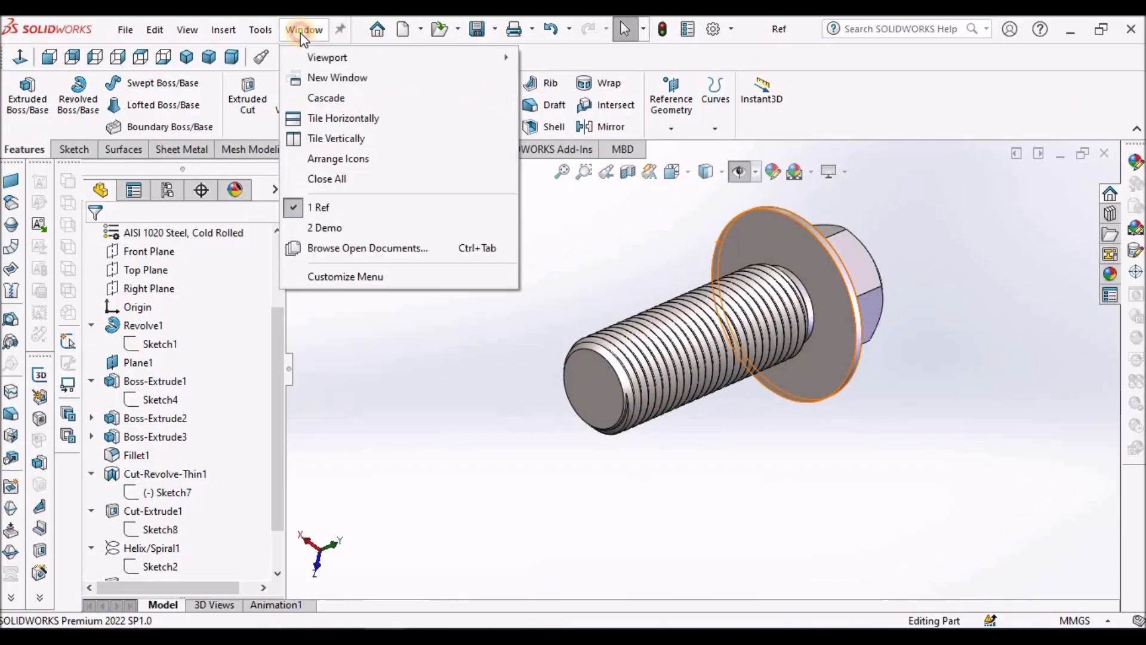
{"action": "left_click", "coordinate": [323, 230]}
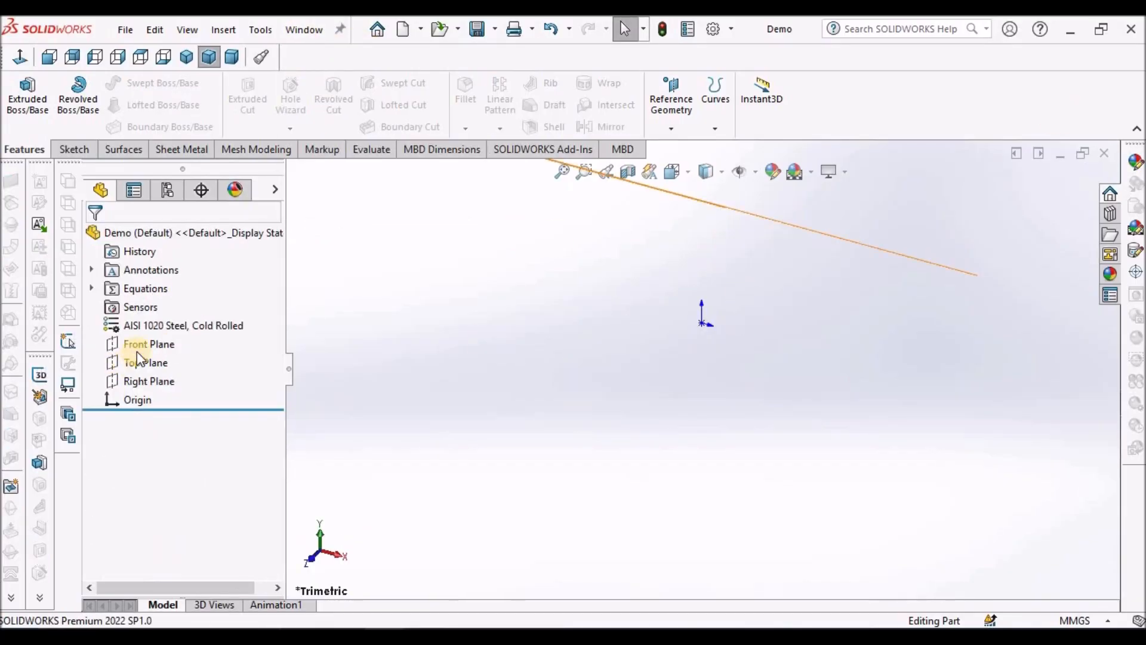
{"action": "left_click", "coordinate": [139, 346]}
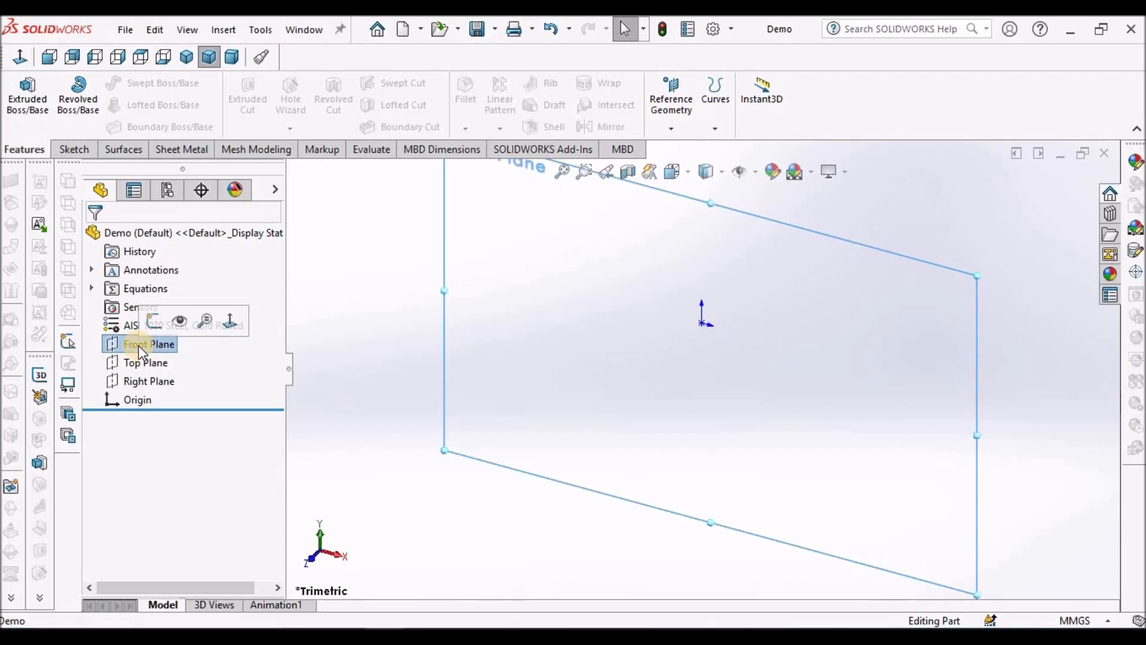
{"action": "left_click", "coordinate": [74, 149]}
{"action": "left_click", "coordinate": [21, 93]}
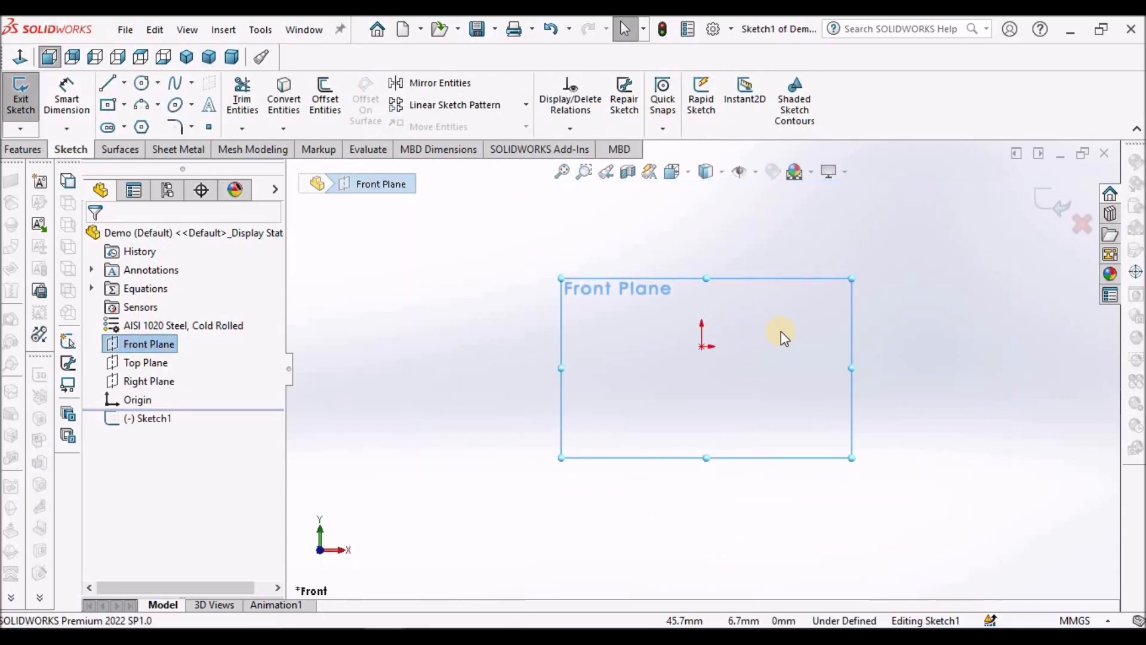
Step: Draw a tall corner rectangle about 55 mm high, extending down and to the right from the origin
{"action": "left_click", "coordinate": [123, 105]}
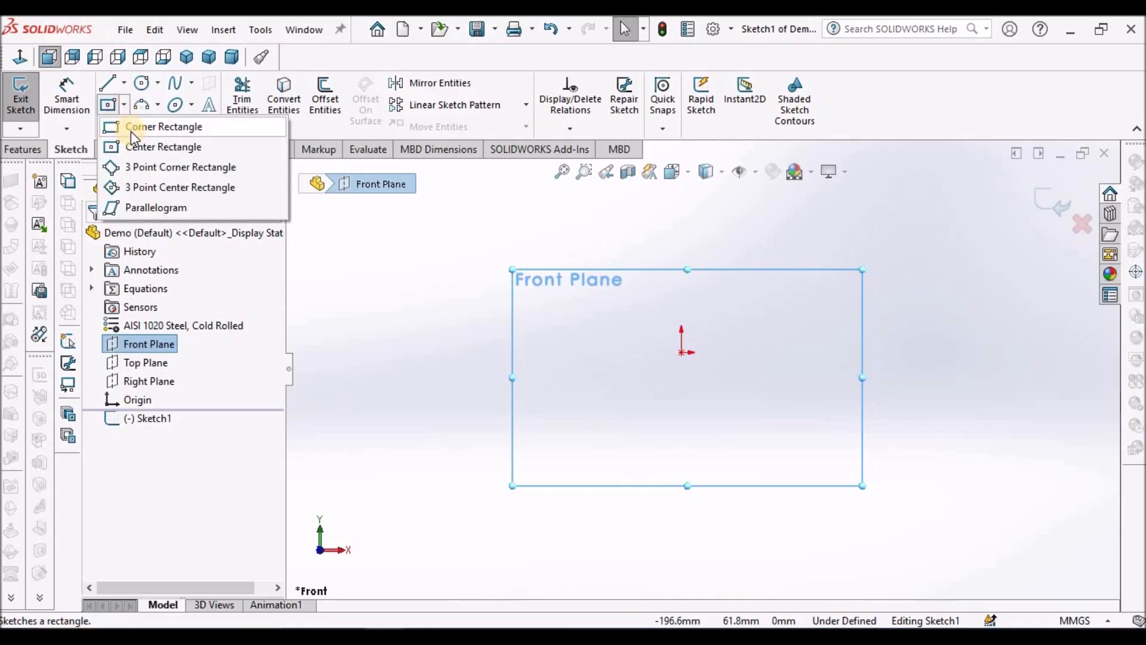
{"action": "left_click", "coordinate": [163, 126]}
{"action": "left_click", "coordinate": [680, 352]}
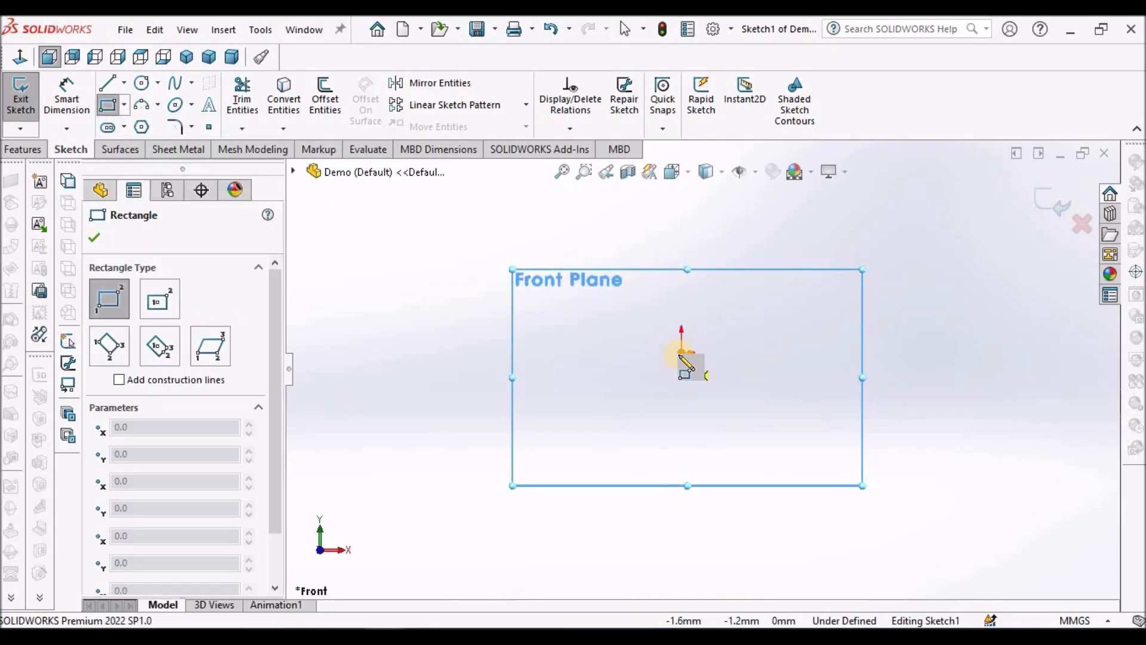
{"action": "left_click", "coordinate": [738, 459]}
{"action": "right_click", "coordinate": [446, 256]}
{"action": "left_click", "coordinate": [453, 258]}
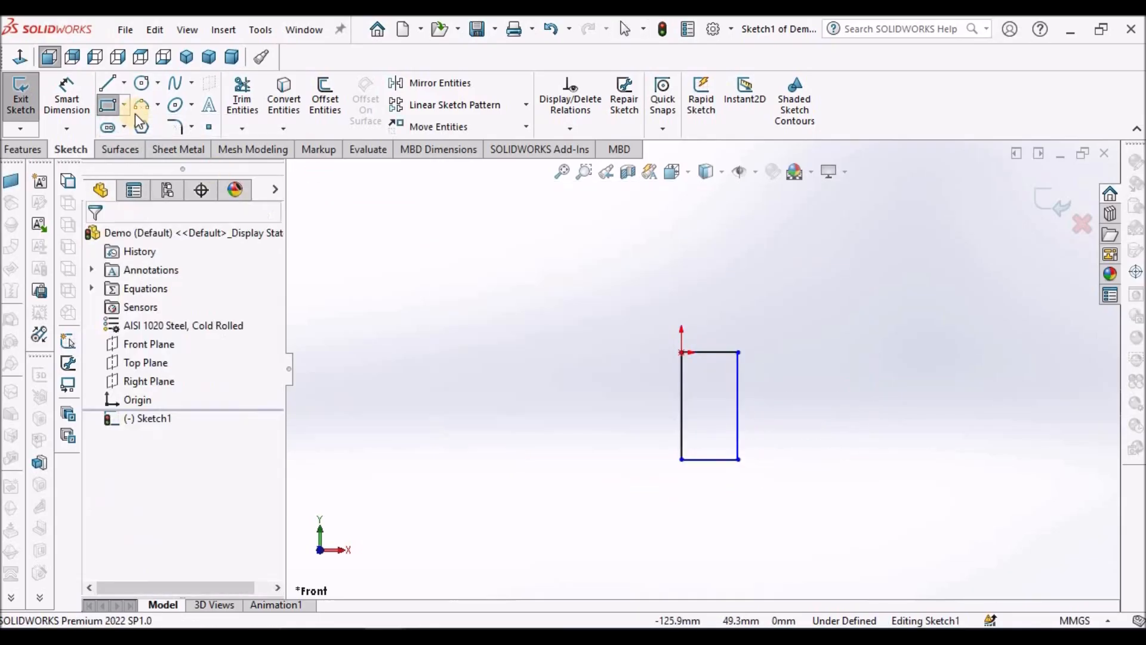
Step: Draw a vertical centerline upward from the origin above the rectangle
{"action": "left_click", "coordinate": [124, 83]}
{"action": "left_click", "coordinate": [141, 123]}
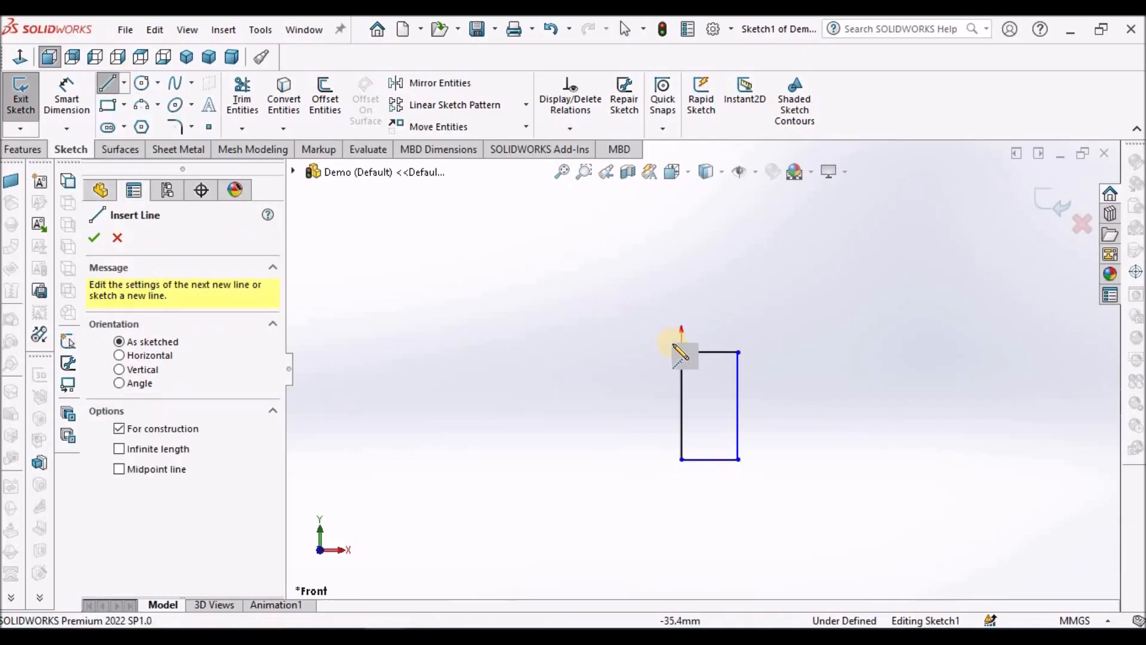
{"action": "left_click_drag", "start_coordinate": [681, 352], "coordinate": [682, 261]}
{"action": "right_click", "coordinate": [593, 276]}
{"action": "left_click", "coordinate": [624, 277]}
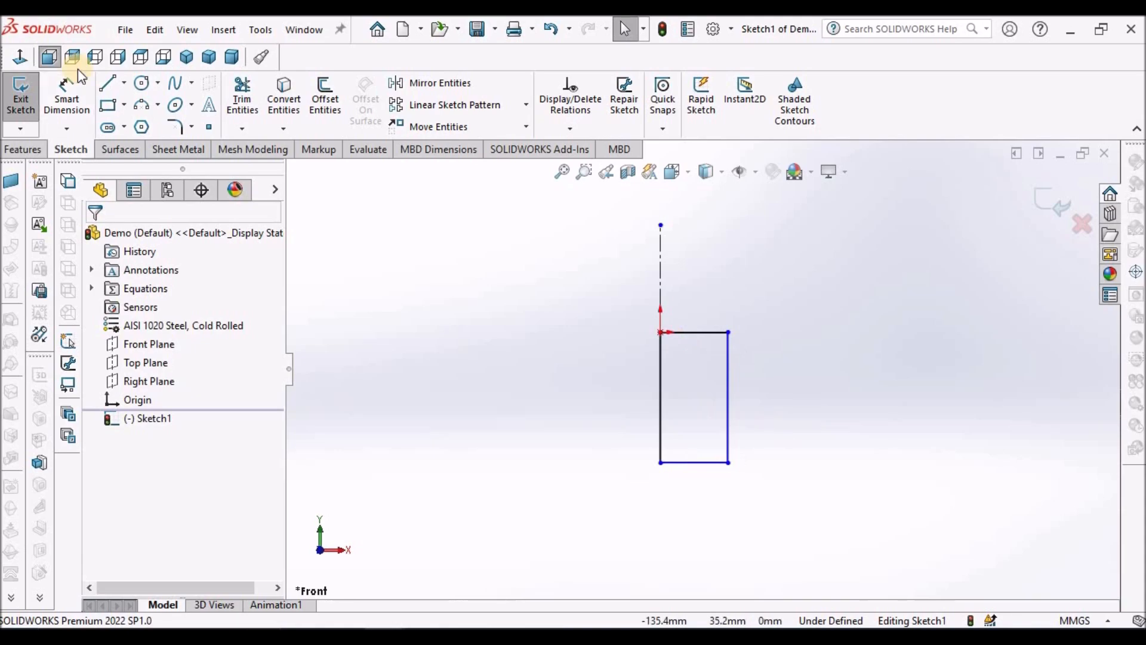
Step: Dimension the rectangle's height as 32 mm
{"action": "left_click", "coordinate": [65, 85]}
{"action": "left_click", "coordinate": [658, 403]}
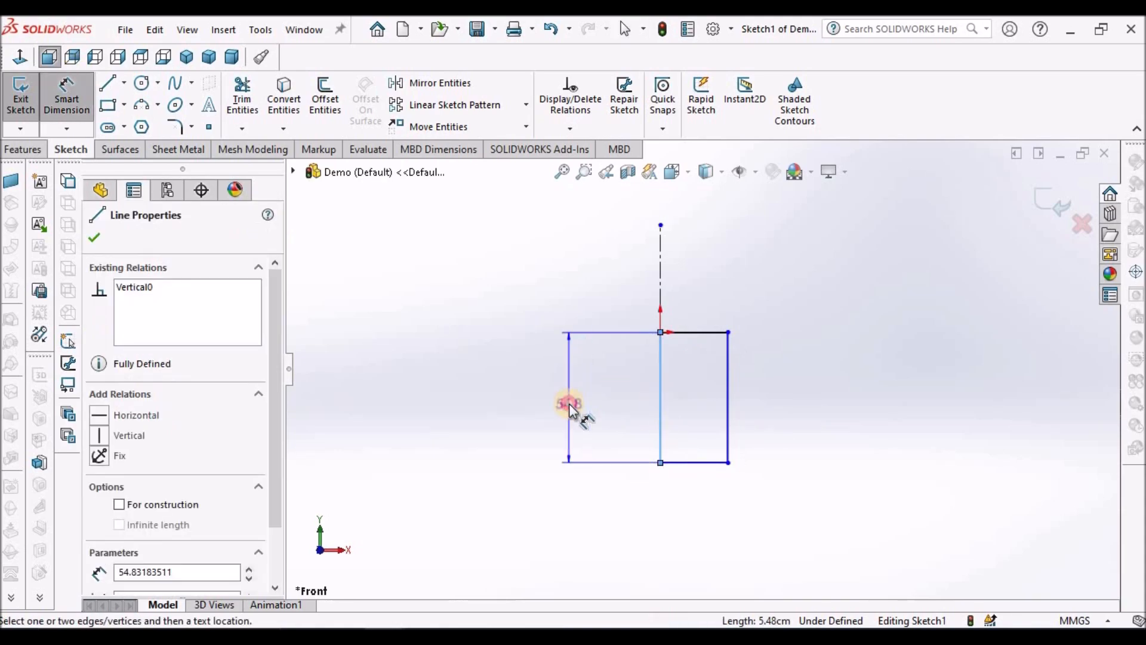
{"action": "left_click", "coordinate": [568, 404]}
{"action": "type", "text": "32"}
{"action": "key", "text": "Return"}
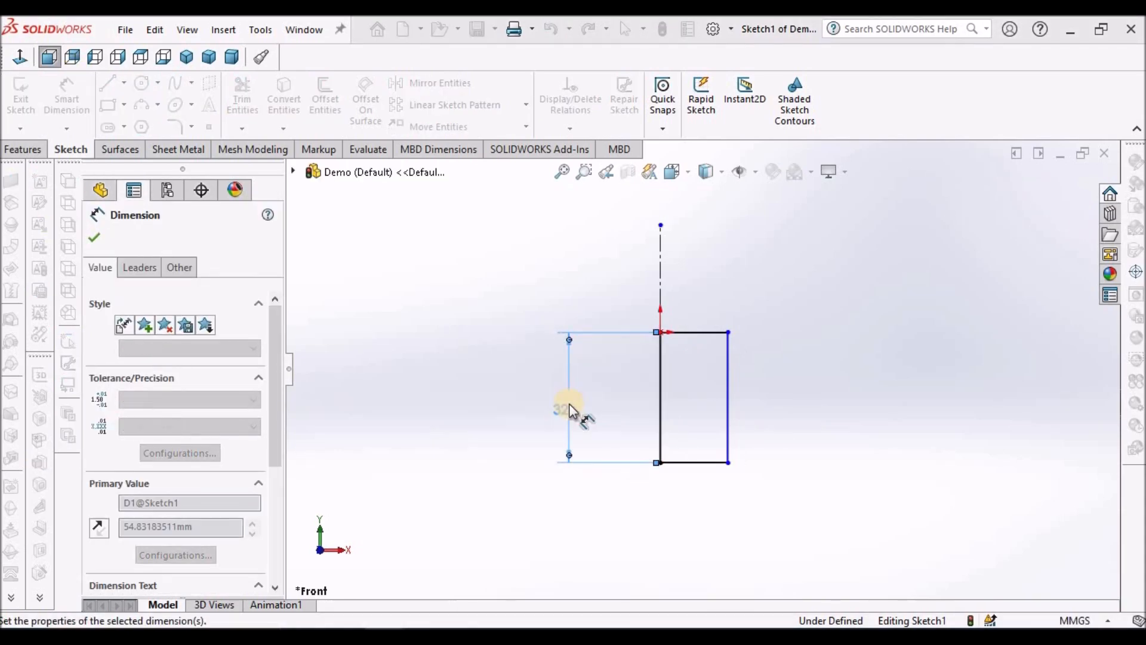
{"action": "right_click", "coordinate": [487, 389]}
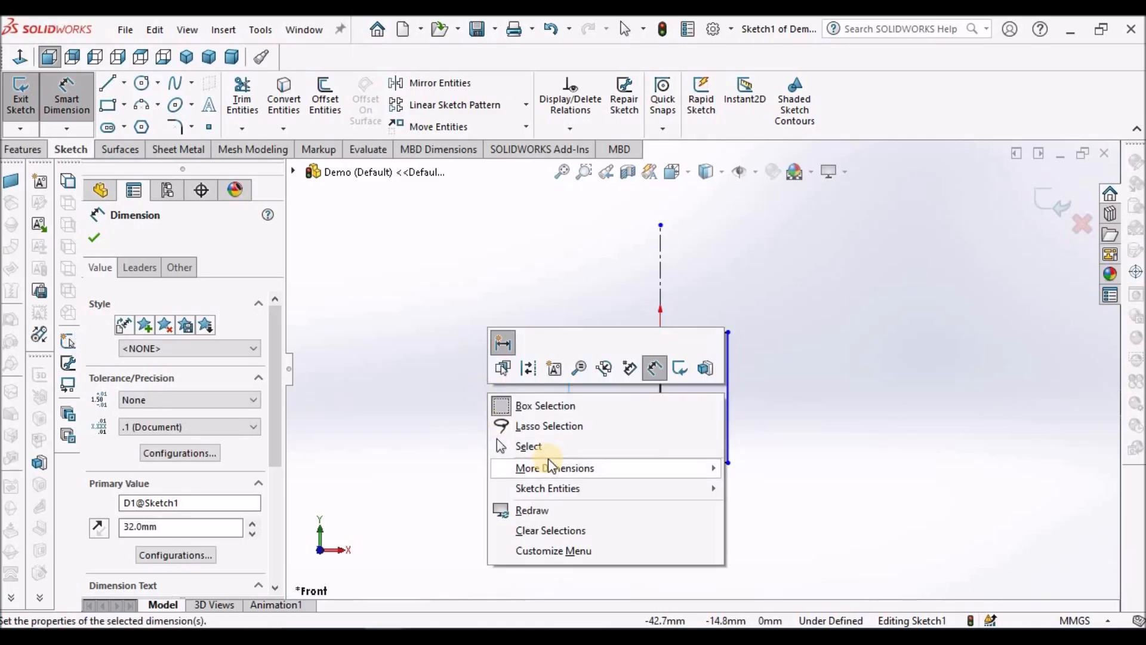
{"action": "left_click", "coordinate": [488, 445]}
Step: Dimension the rectangle's outer vertical edge about the centerline as a 12 mm diameter
{"action": "left_click", "coordinate": [65, 95]}
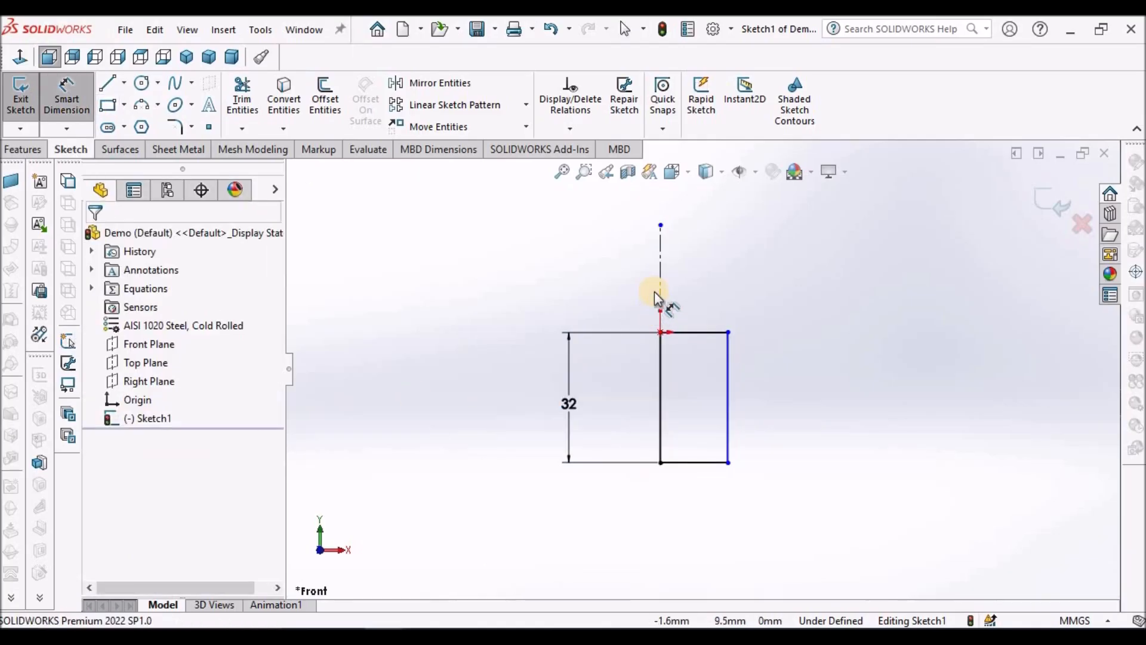
{"action": "left_click", "coordinate": [661, 294]}
{"action": "left_click", "coordinate": [728, 371]}
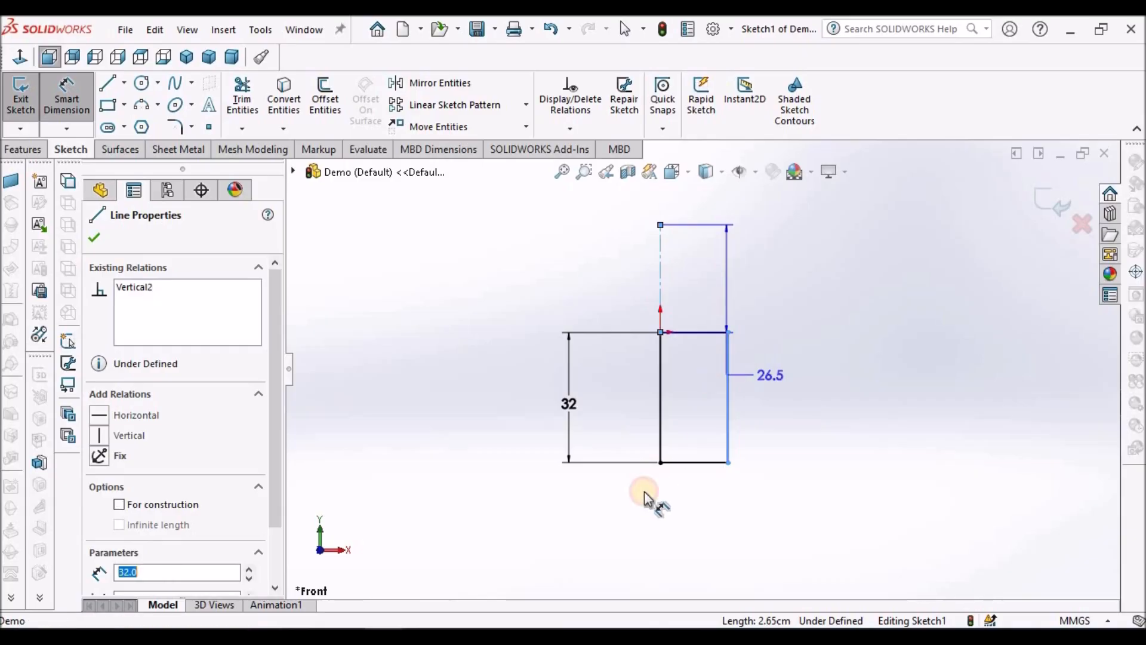
{"action": "left_click", "coordinate": [634, 510]}
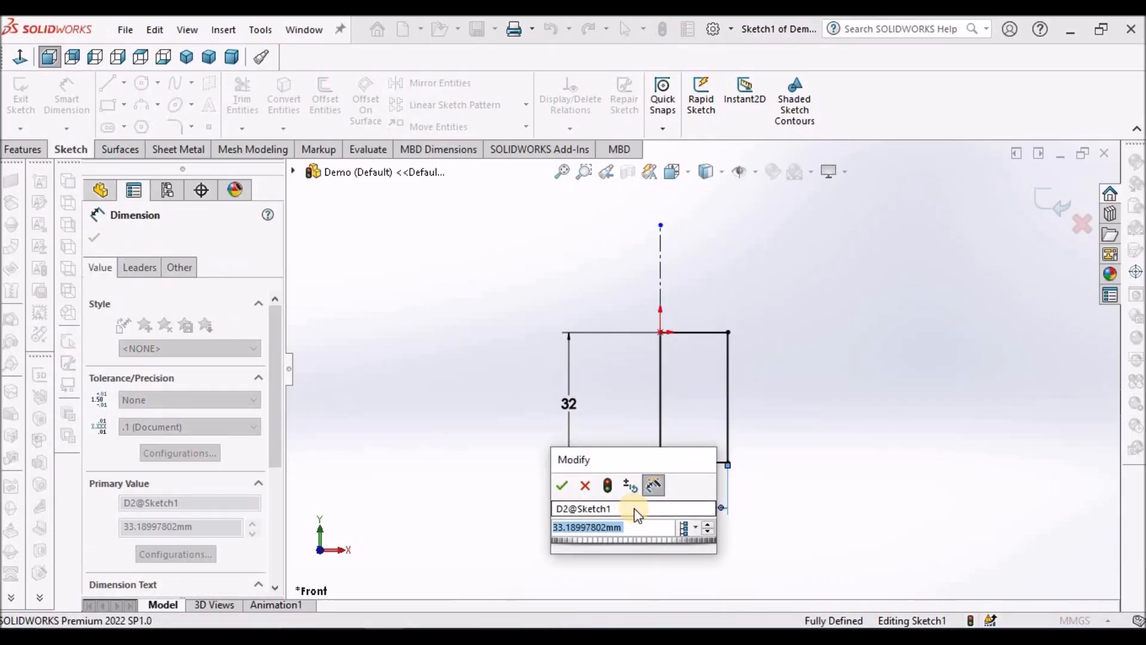
{"action": "type", "text": "12"}
{"action": "key", "text": "Return"}
{"action": "right_click", "coordinate": [398, 339]}
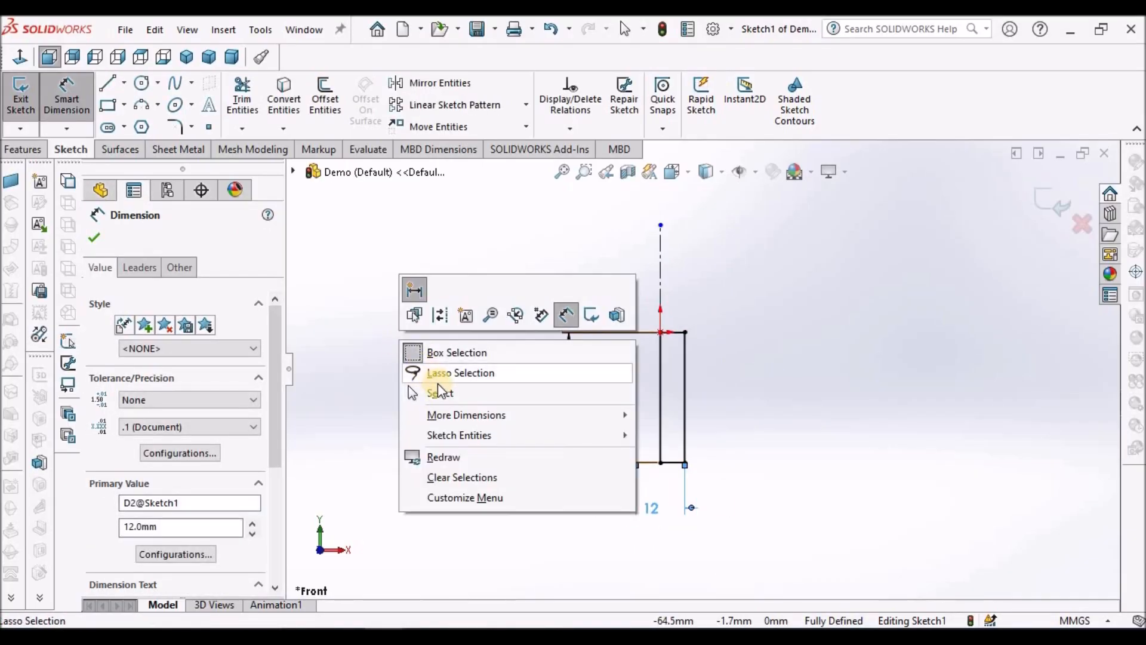
{"action": "left_click", "coordinate": [440, 392]}
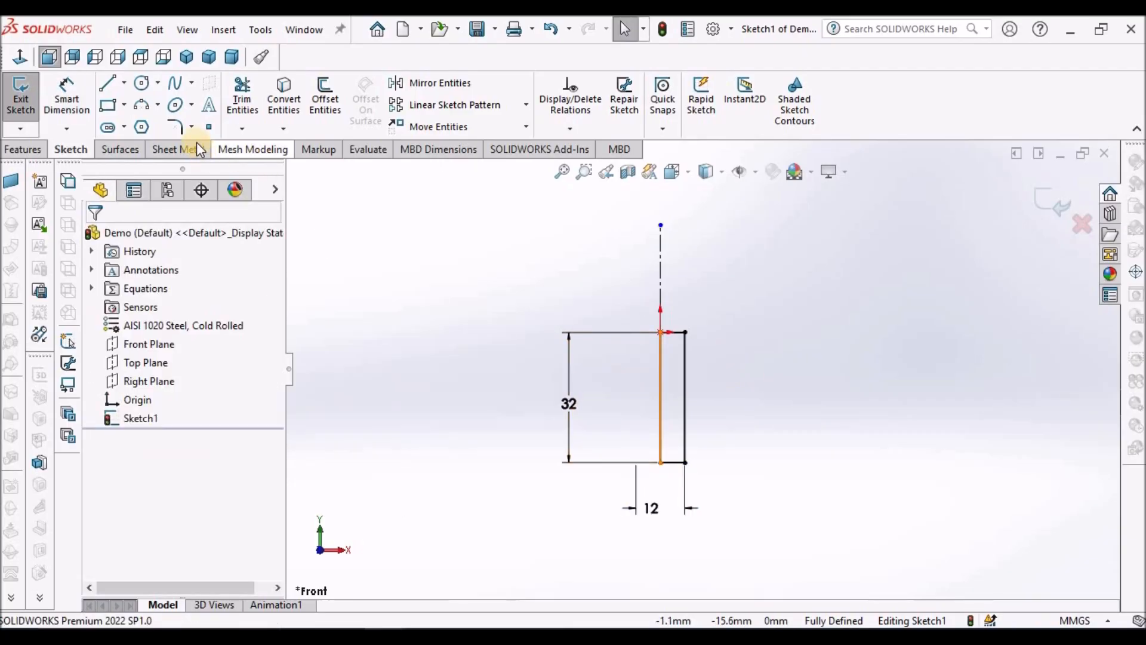
Step: Add a 1 mm equal-distance sketch chamfer to the rectangle's lower outer corner
{"action": "left_click", "coordinate": [191, 127]}
{"action": "left_click", "coordinate": [199, 170]}
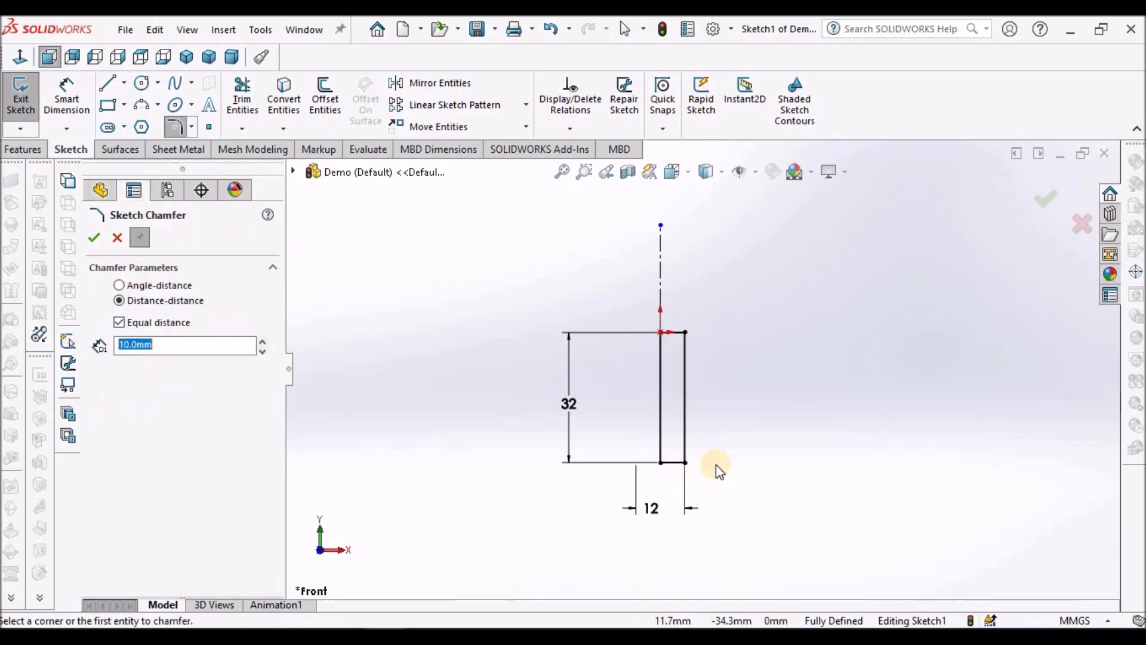
{"action": "scroll", "coordinate": [710, 468], "scroll_direction": "down", "scroll_amount": 5}
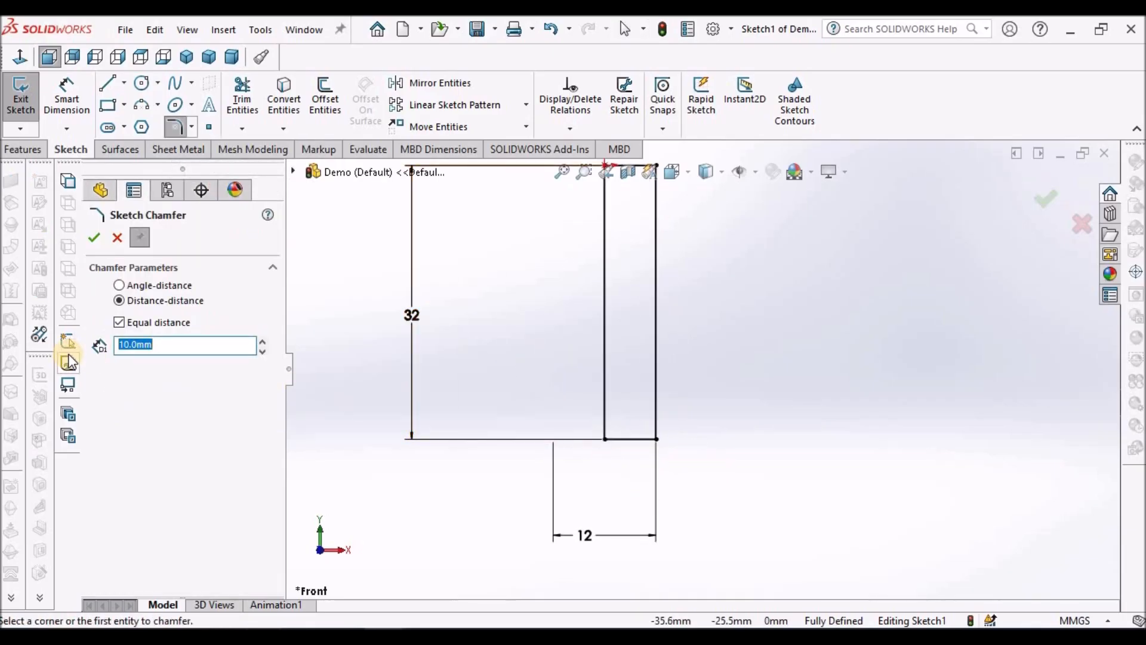
{"action": "type", "text": "1"}
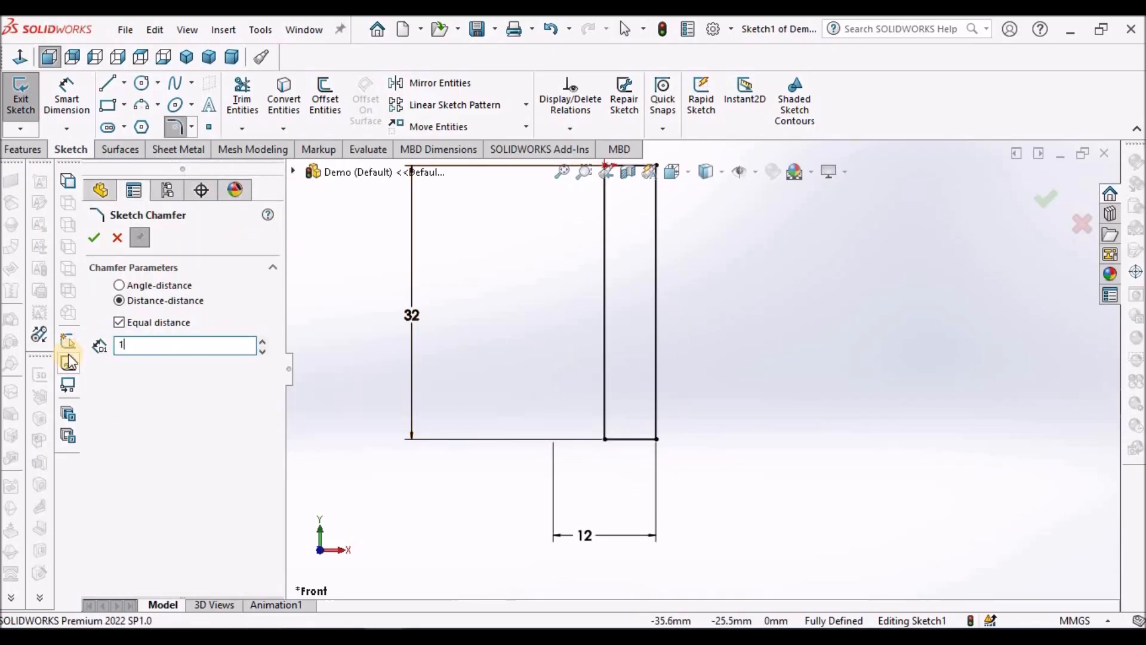
{"action": "left_click", "coordinate": [654, 440]}
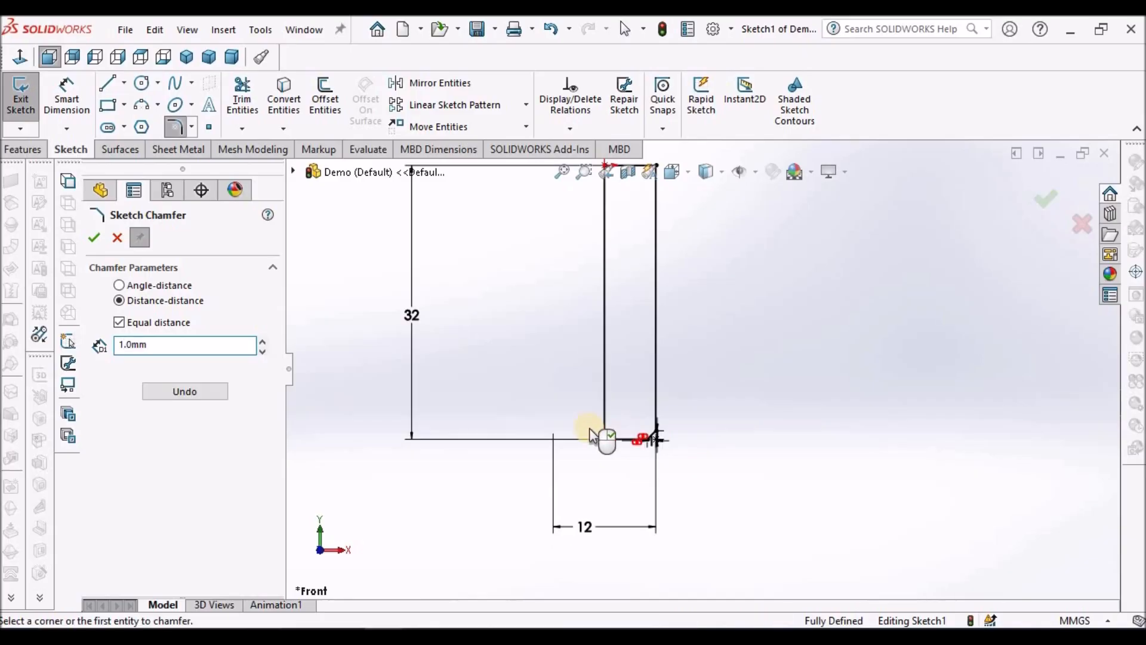
{"action": "left_click", "coordinate": [94, 237]}
Step: Reposition the two chamfer dimensions clear of the chamfered corner so they are readable
{"action": "scroll", "coordinate": [636, 417], "scroll_direction": "down", "scroll_amount": 4}
{"action": "scroll", "coordinate": [636, 416], "scroll_direction": "down", "scroll_amount": 3}
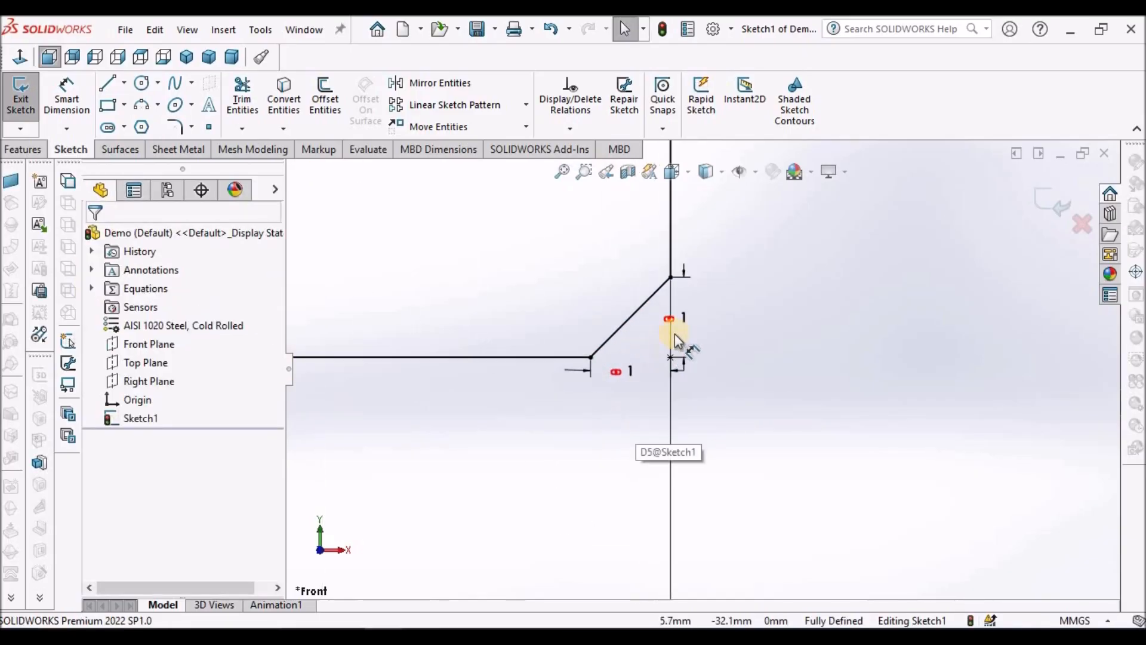
{"action": "left_click_drag", "start_coordinate": [692, 317], "coordinate": [735, 321]}
{"action": "left_click_drag", "start_coordinate": [615, 371], "coordinate": [623, 440]}
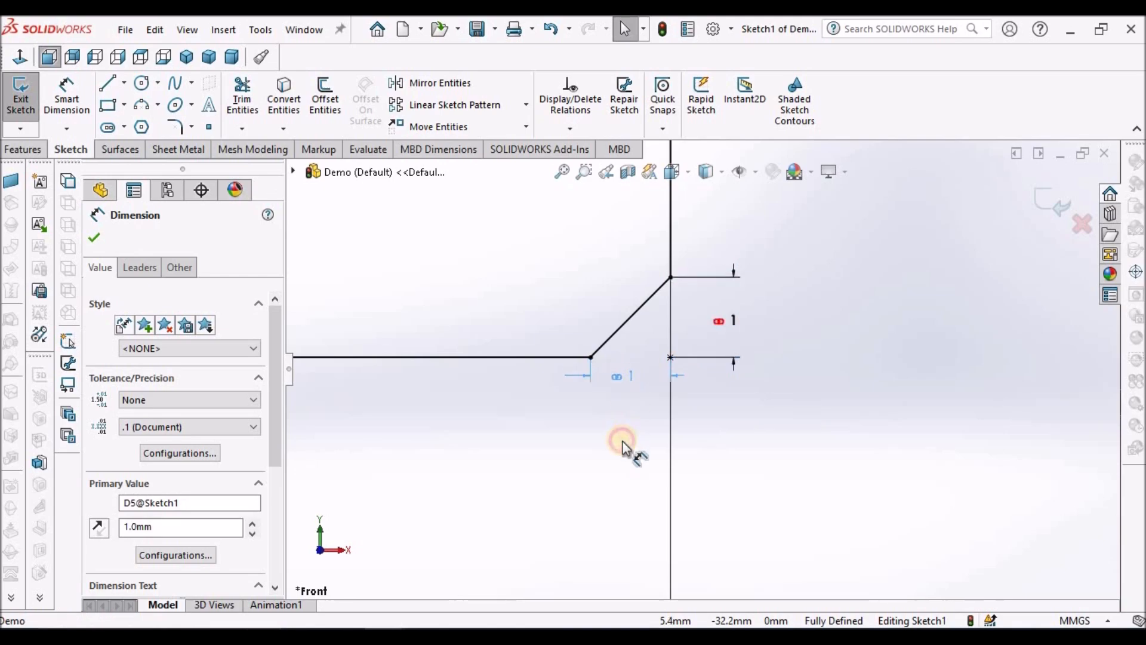
{"action": "left_click", "coordinate": [787, 438]}
{"action": "scroll", "coordinate": [776, 412], "scroll_direction": "up", "scroll_amount": 5}
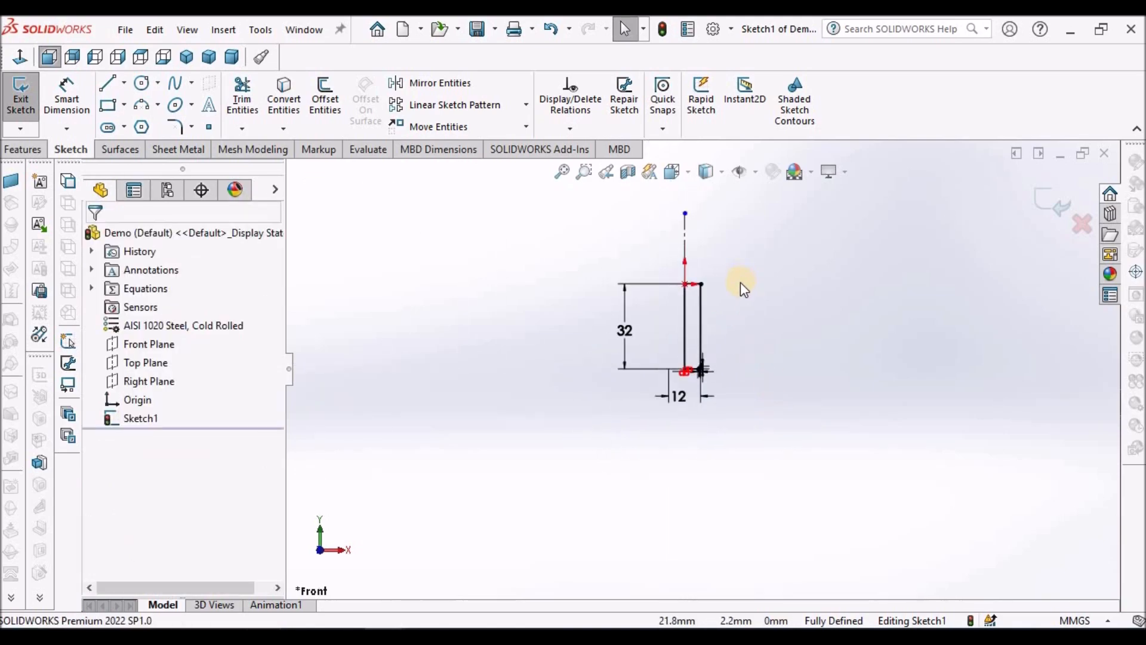
Step: Draw a vertical line about 1.8 mm down from the rectangle's top edge, continued by a slanted line to the outer edge
{"action": "scroll", "coordinate": [662, 342], "scroll_direction": "down", "scroll_amount": 4}
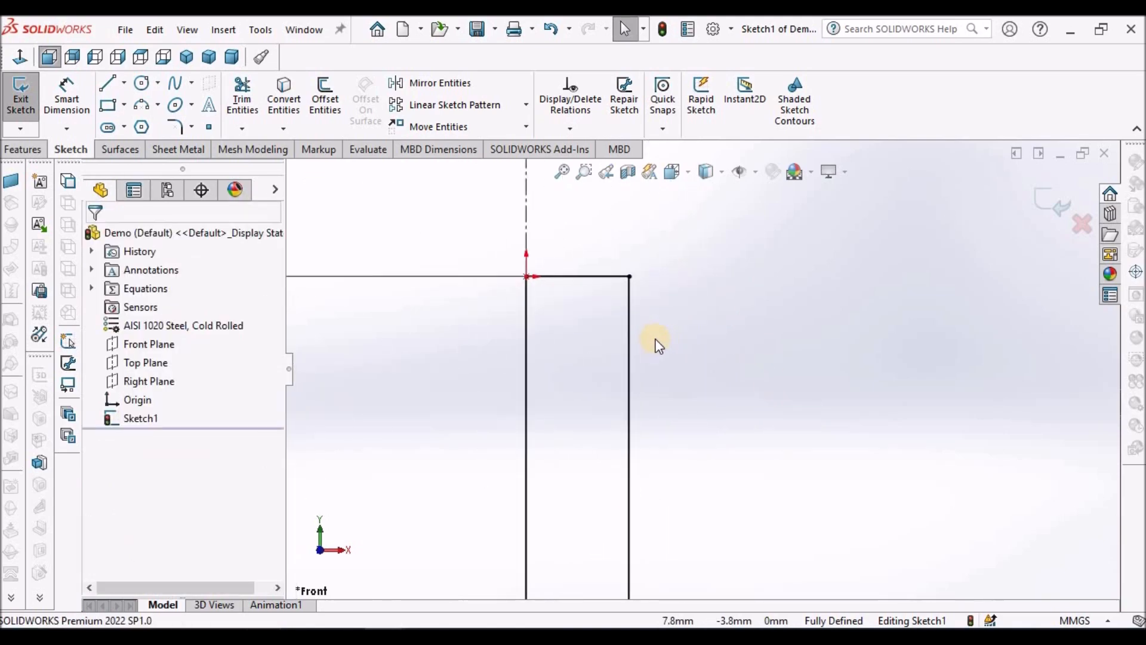
{"action": "left_click", "coordinate": [108, 83]}
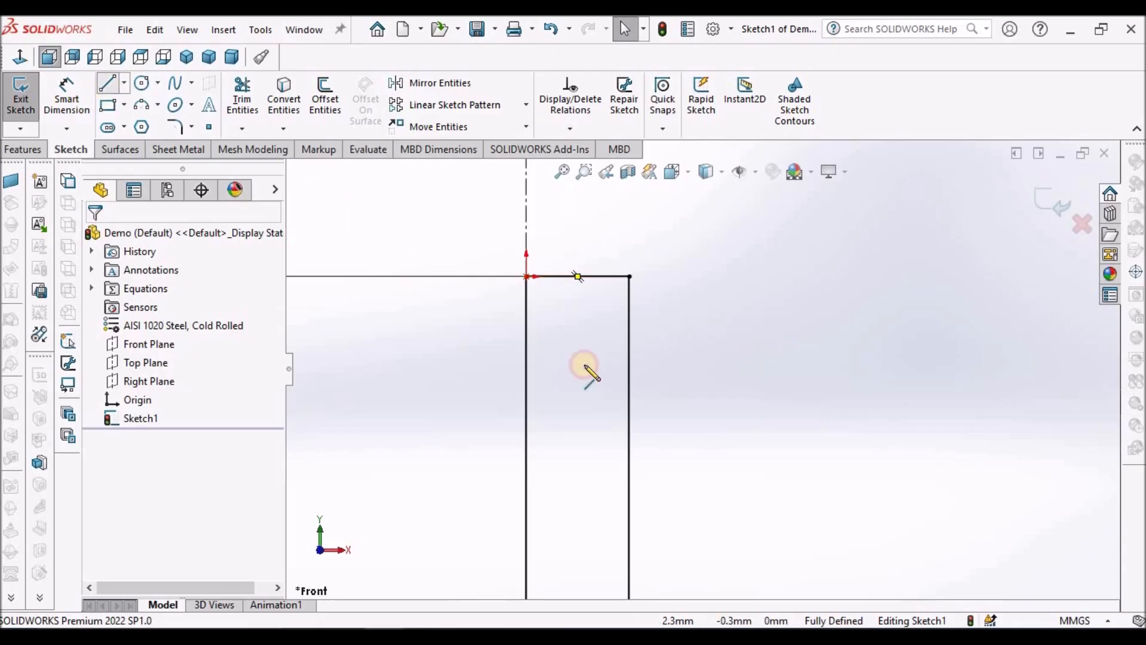
{"action": "scroll", "coordinate": [603, 337], "scroll_direction": "down", "scroll_amount": 3}
{"action": "left_click", "coordinate": [592, 232]}
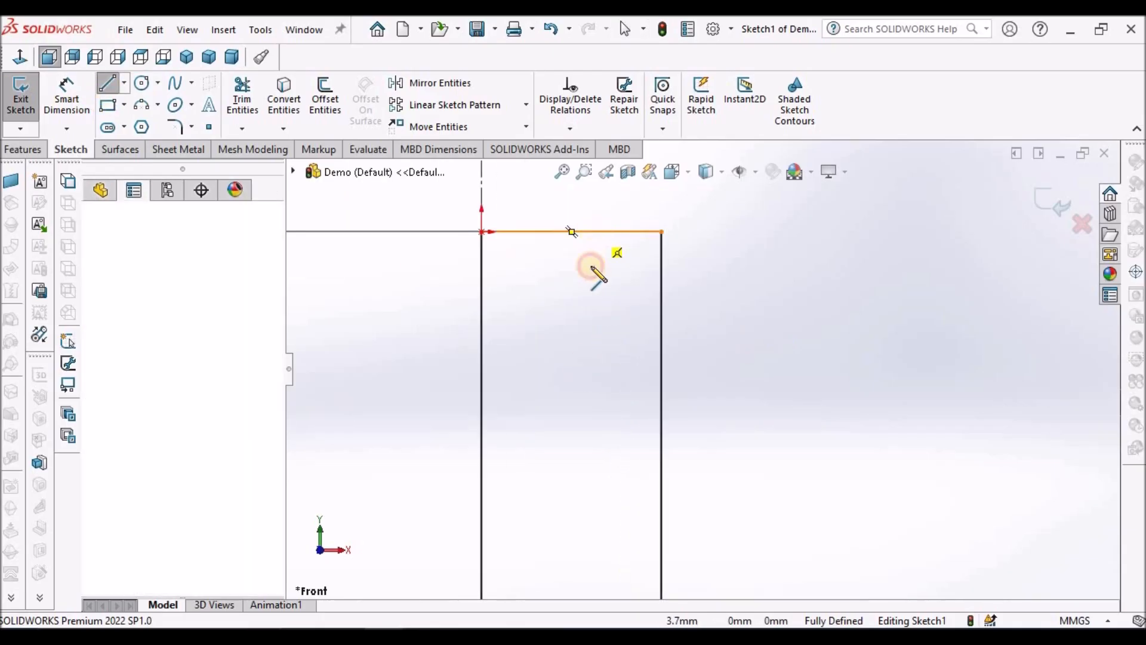
{"action": "left_click", "coordinate": [592, 284]}
{"action": "left_click", "coordinate": [661, 335]}
{"action": "right_click", "coordinate": [733, 292]}
{"action": "left_click", "coordinate": [750, 279]}
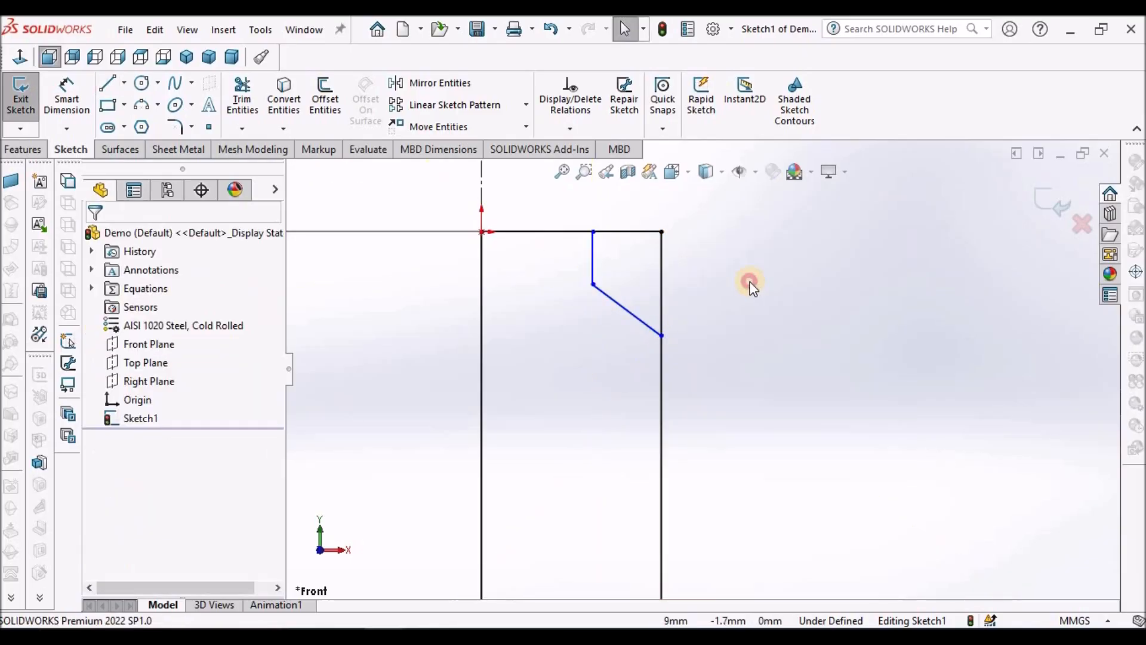
Step: Dimension the short vertical undercut line 1 mm horizontally from the rectangle's outer edge
{"action": "left_click", "coordinate": [93, 90]}
{"action": "left_click", "coordinate": [592, 250]}
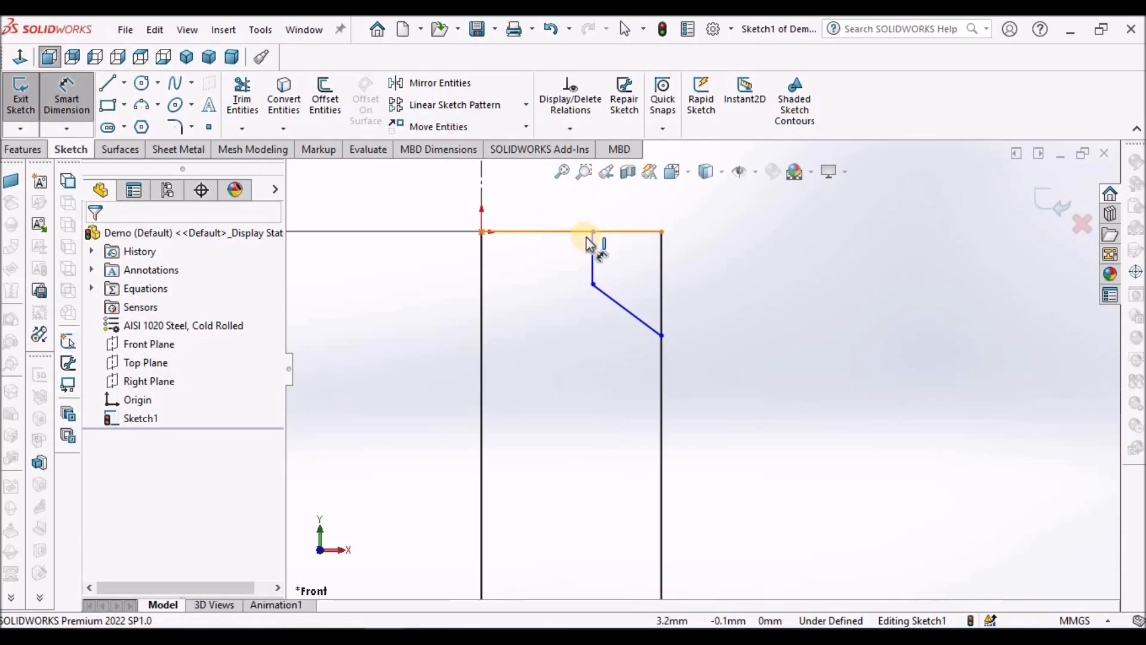
{"action": "left_click", "coordinate": [662, 382]}
{"action": "left_click", "coordinate": [638, 210]}
{"action": "type", "text": "1"}
{"action": "key", "text": "Return"}
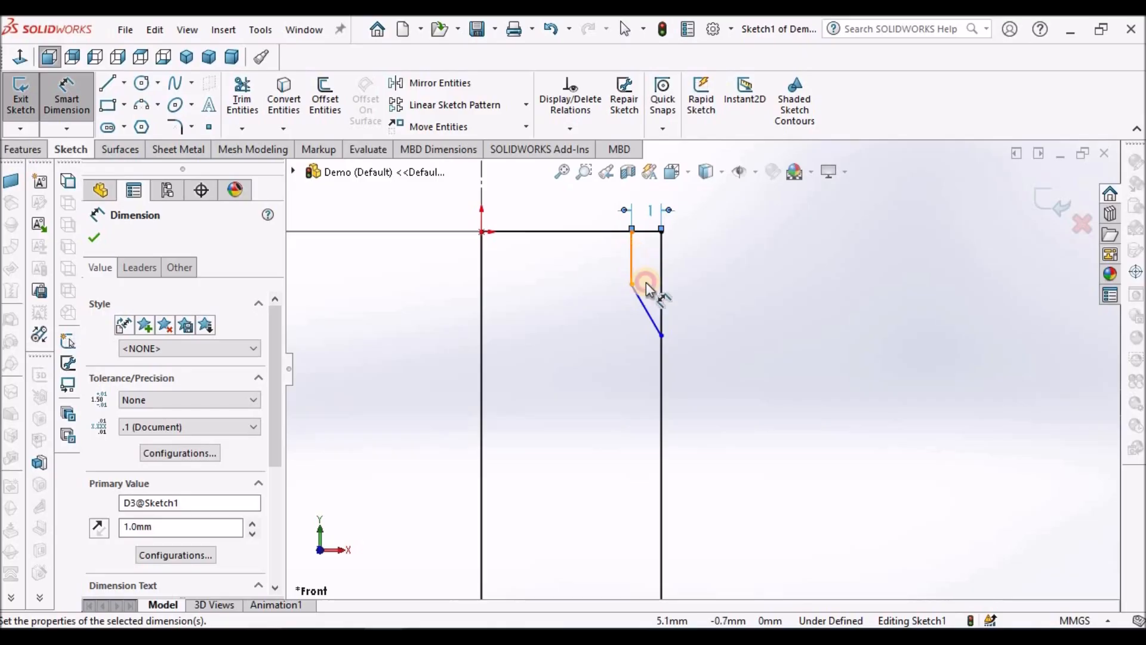
Step: Dimension the angle between the short vertical line and the slanted line as 135 degrees
{"action": "left_click", "coordinate": [638, 263]}
{"action": "left_click", "coordinate": [644, 299]}
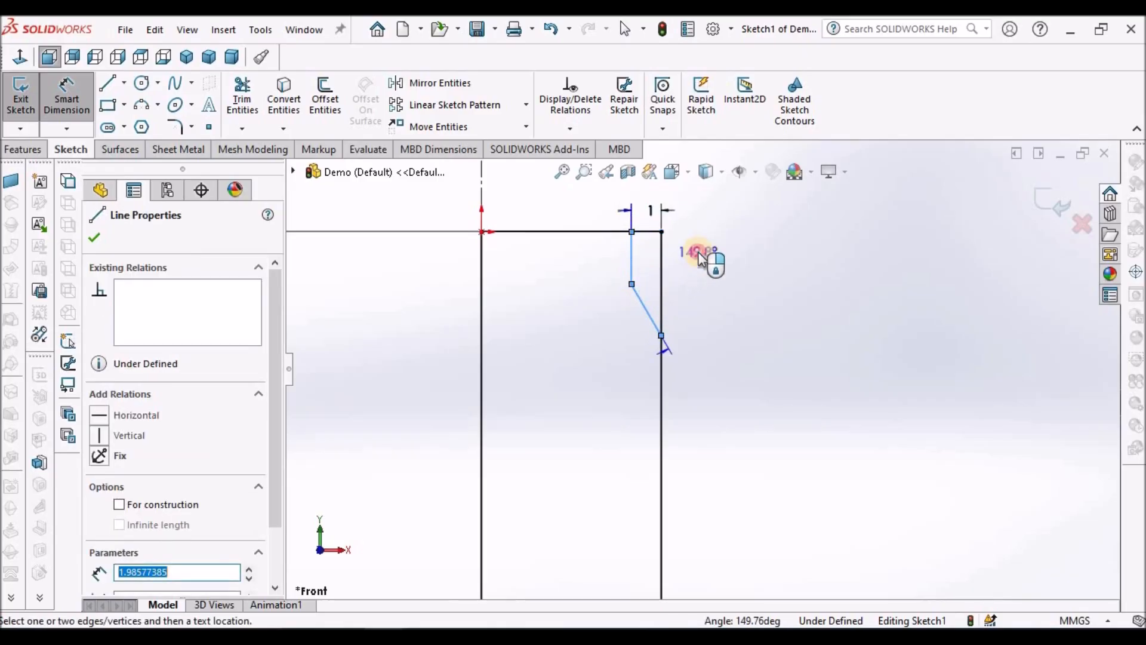
{"action": "left_click", "coordinate": [698, 252]}
{"action": "type", "text": "135"}
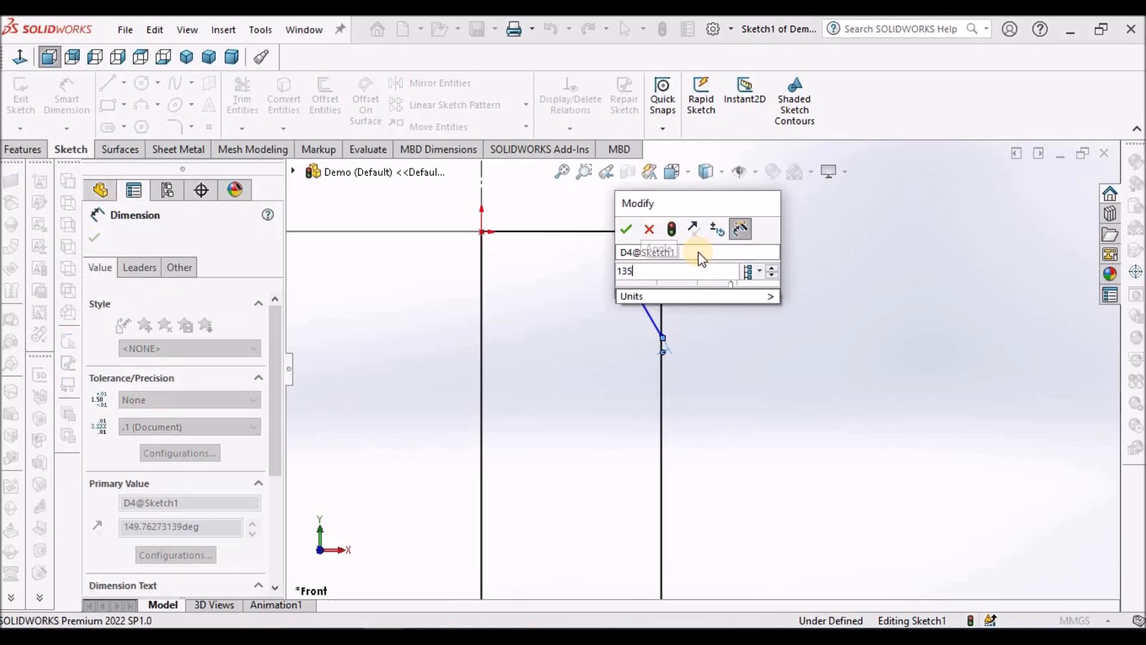
{"action": "key", "text": "Return"}
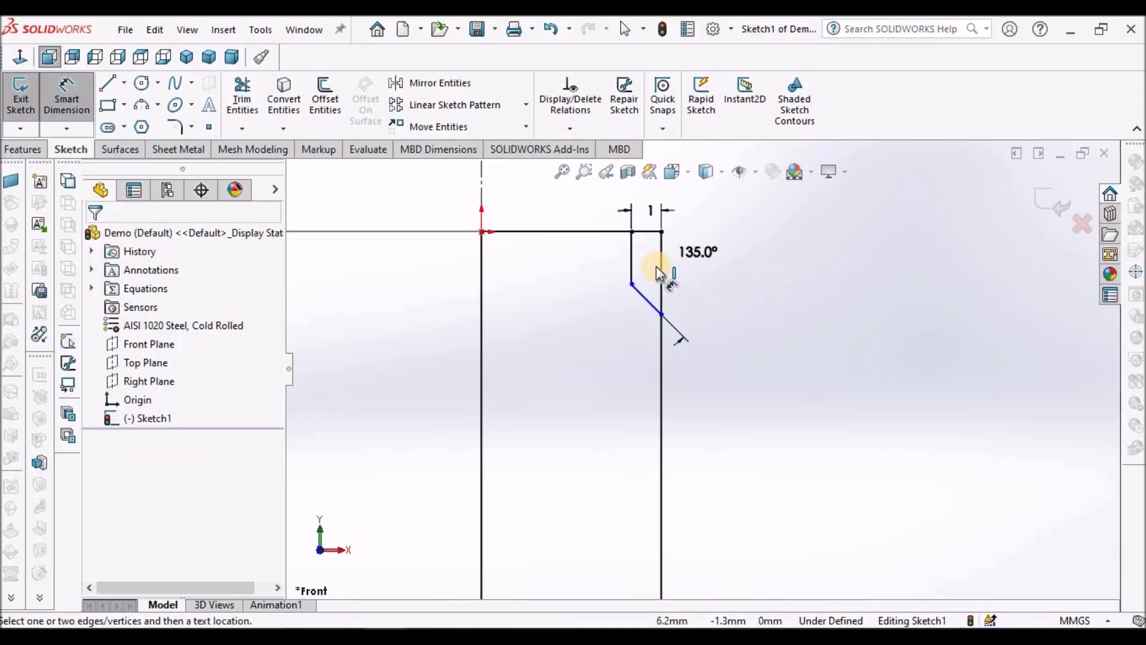
Step: Dimension the short vertical undercut line's length as 1 mm and leave the dimensioning command
{"action": "left_click", "coordinate": [634, 263]}
{"action": "left_click", "coordinate": [590, 260]}
{"action": "type", "text": "1"}
{"action": "key", "text": "Return"}
{"action": "right_click", "coordinate": [839, 327]}
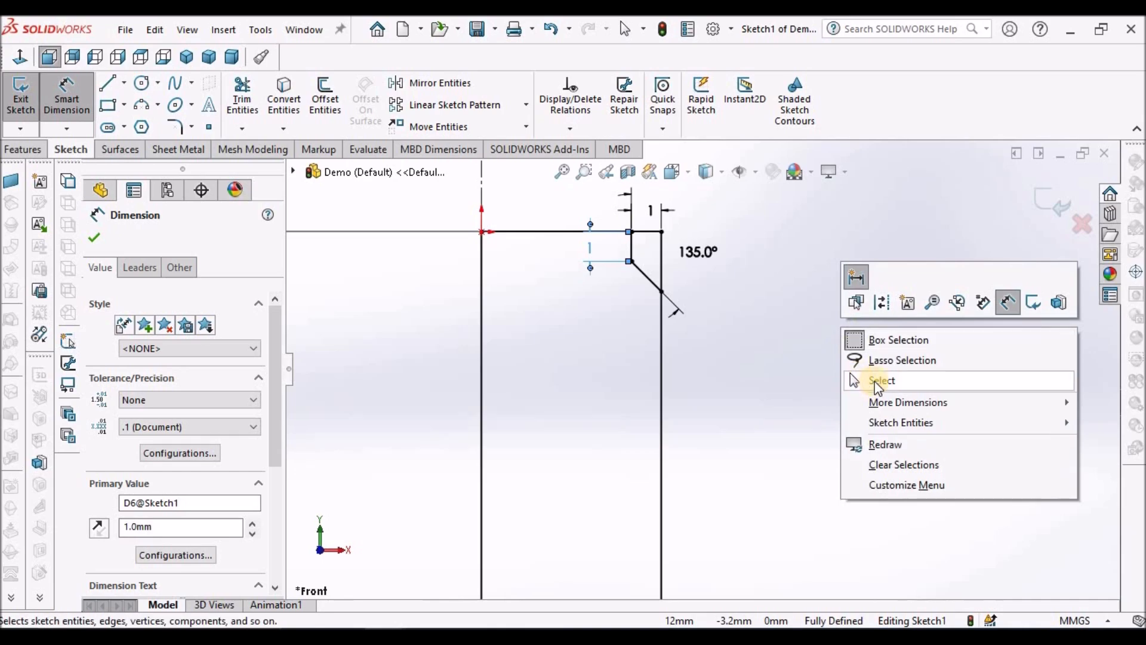
{"action": "left_click", "coordinate": [872, 379]}
Step: Trim away the rectangle's upper outer corner segments outside the short vertical and slanted lines
{"action": "scroll", "coordinate": [736, 260], "scroll_direction": "down", "scroll_amount": 3}
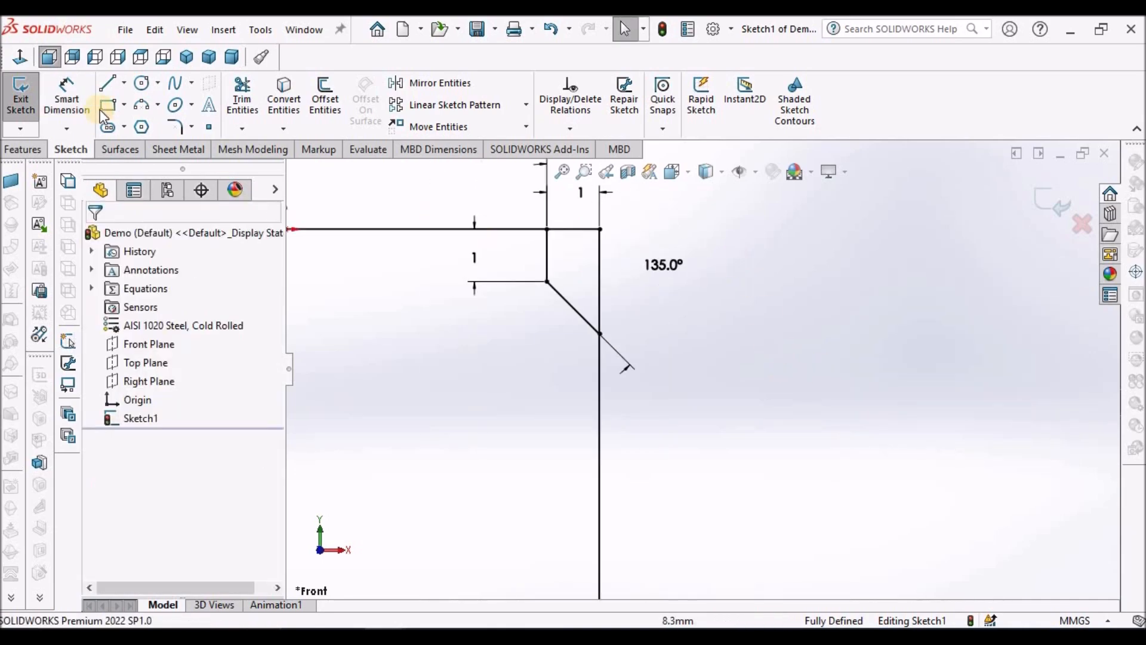
{"action": "left_click", "coordinate": [242, 96]}
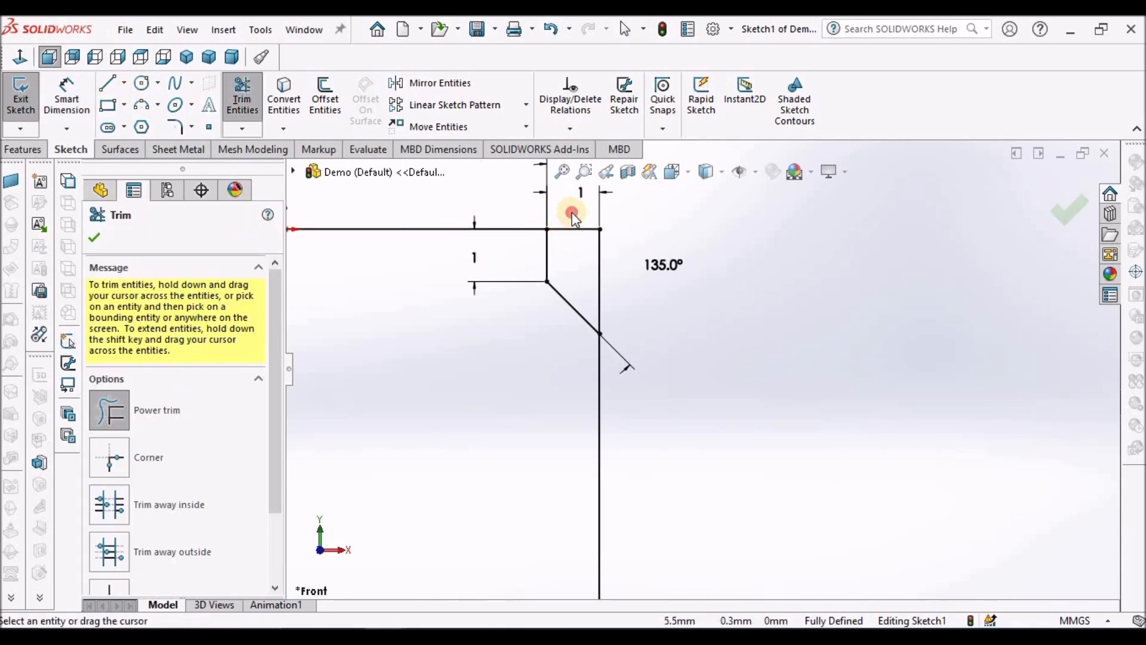
{"action": "left_click", "coordinate": [96, 233]}
Step: Revolve the shank profile 360 degrees about the vertical centerline into a solid
{"action": "scroll", "coordinate": [719, 361], "scroll_direction": "up", "scroll_amount": 4}
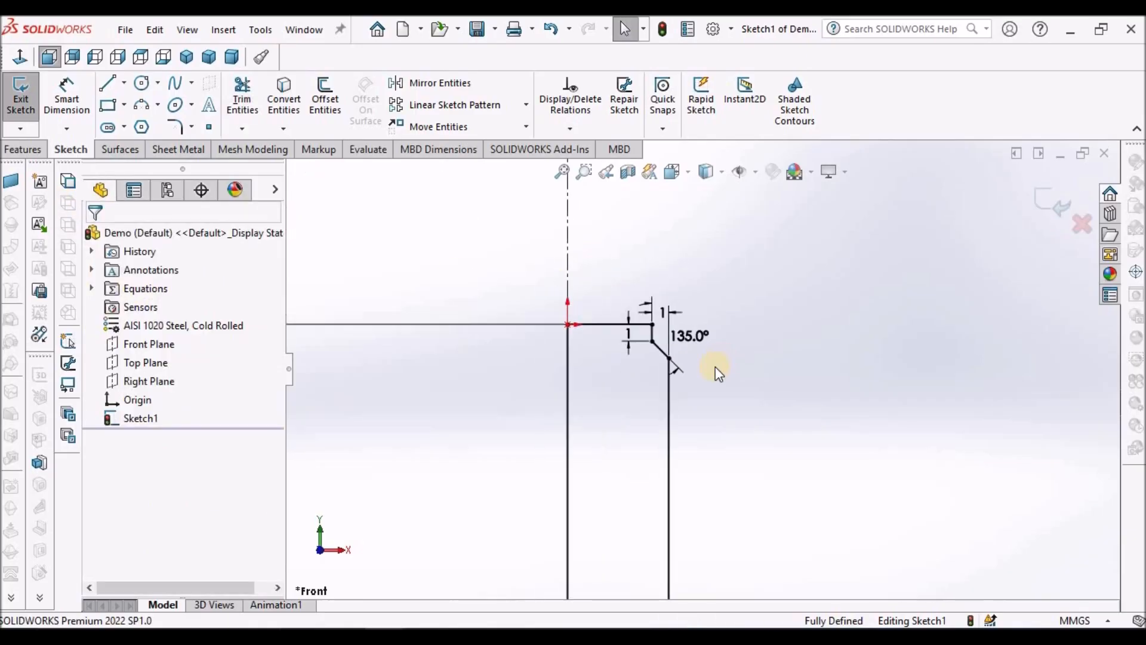
{"action": "scroll", "coordinate": [699, 395], "scroll_direction": "up", "scroll_amount": 4}
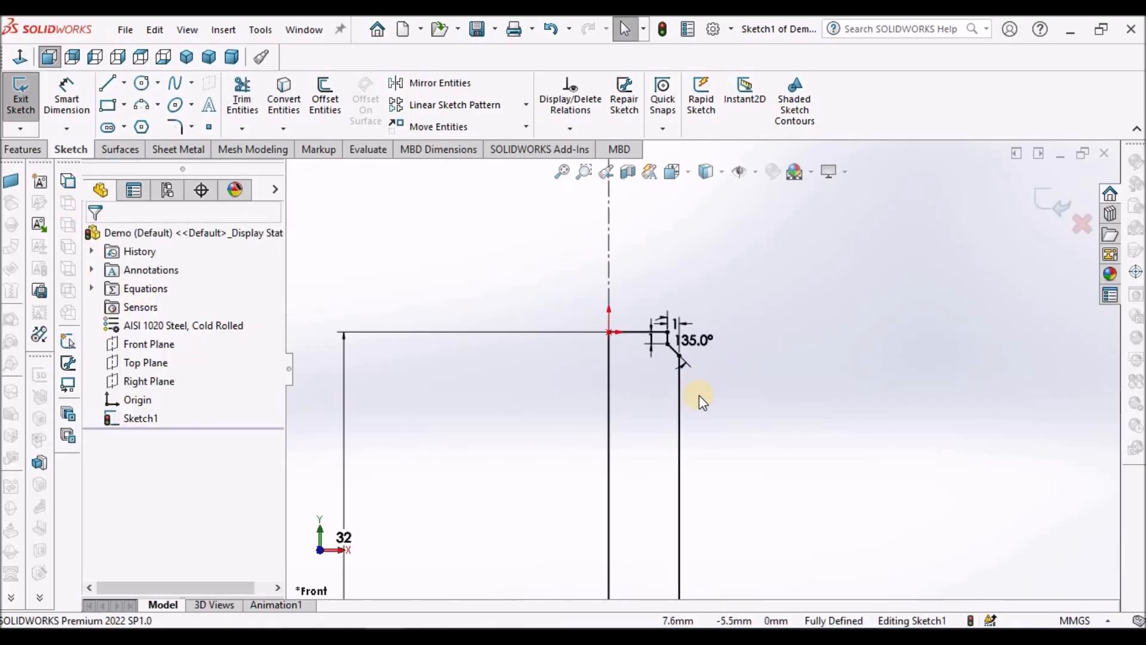
{"action": "left_click", "coordinate": [24, 150]}
{"action": "left_click", "coordinate": [80, 102]}
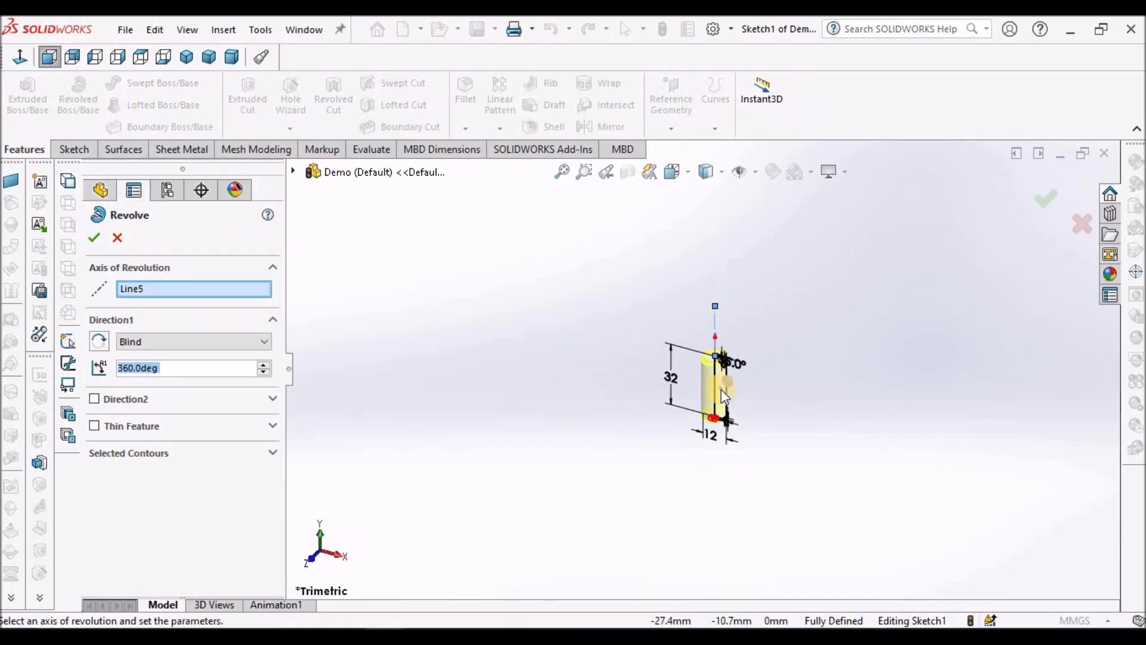
{"action": "scroll", "coordinate": [689, 375], "scroll_direction": "down", "scroll_amount": 4}
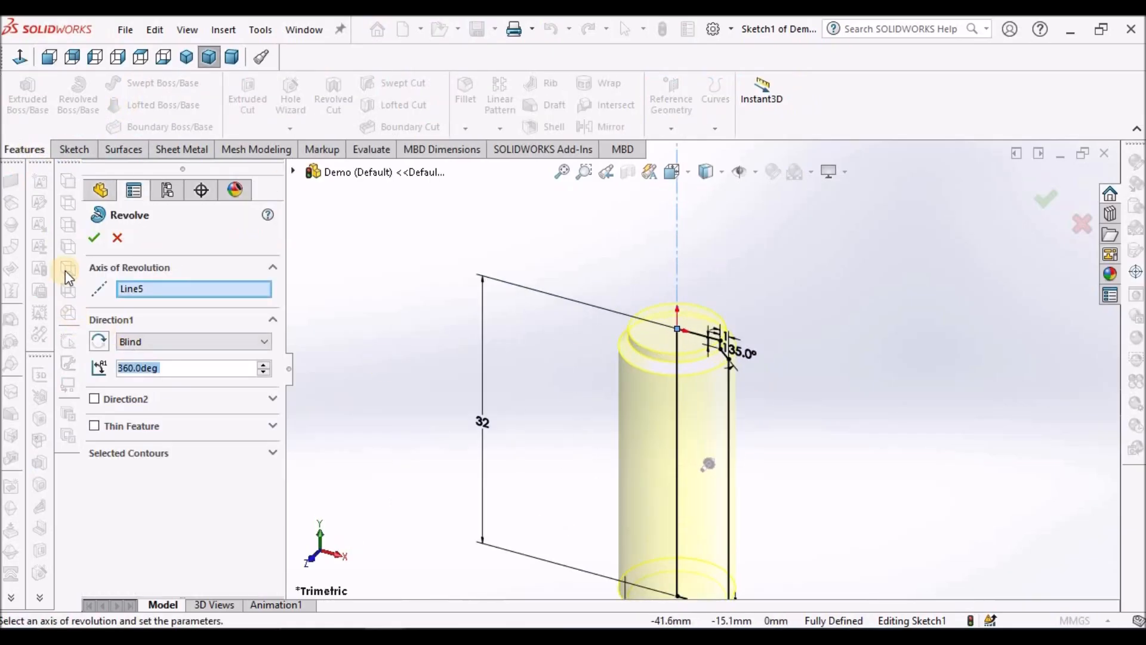
{"action": "left_click", "coordinate": [94, 240]}
Step: Sketch a circle about 24.5 mm in diameter on the shank's top face, centred on the origin
{"action": "scroll", "coordinate": [794, 387], "scroll_direction": "up", "scroll_amount": 2}
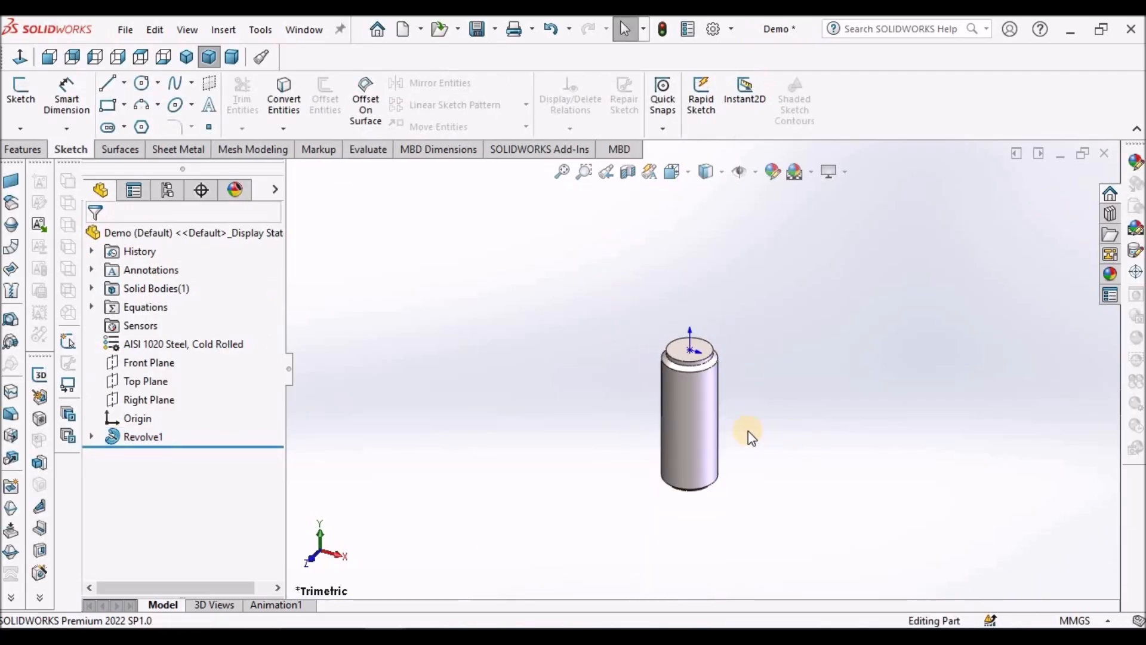
{"action": "middle_click_drag", "start_coordinate": [747, 430], "coordinate": [760, 476]}
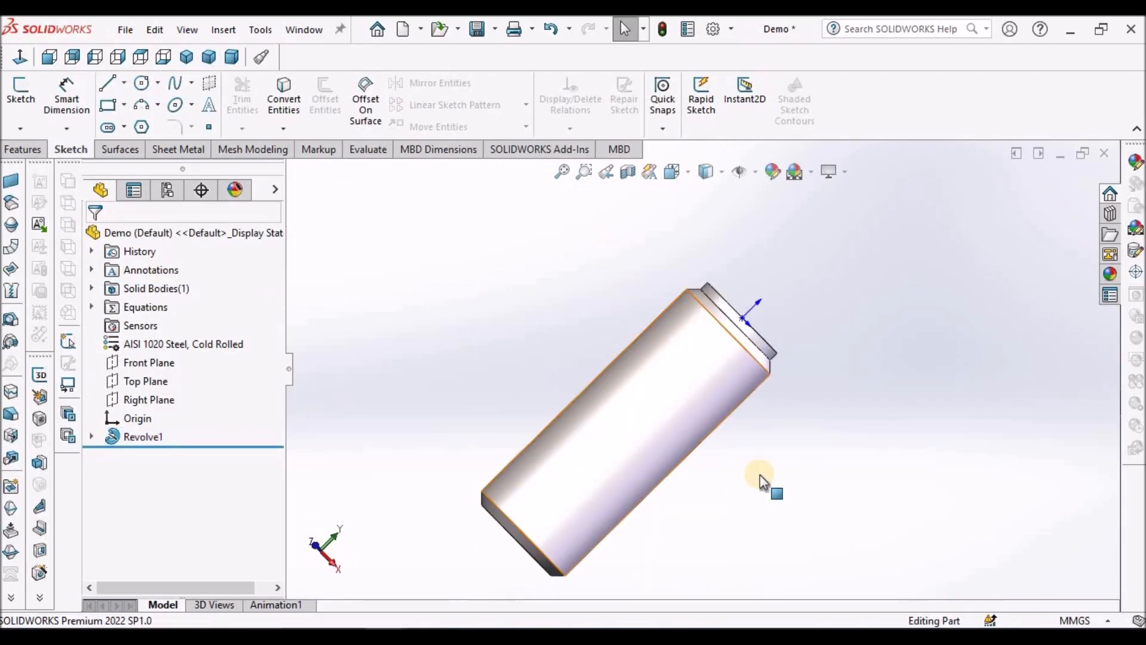
{"action": "middle_click_drag", "start_coordinate": [761, 481], "coordinate": [723, 448]}
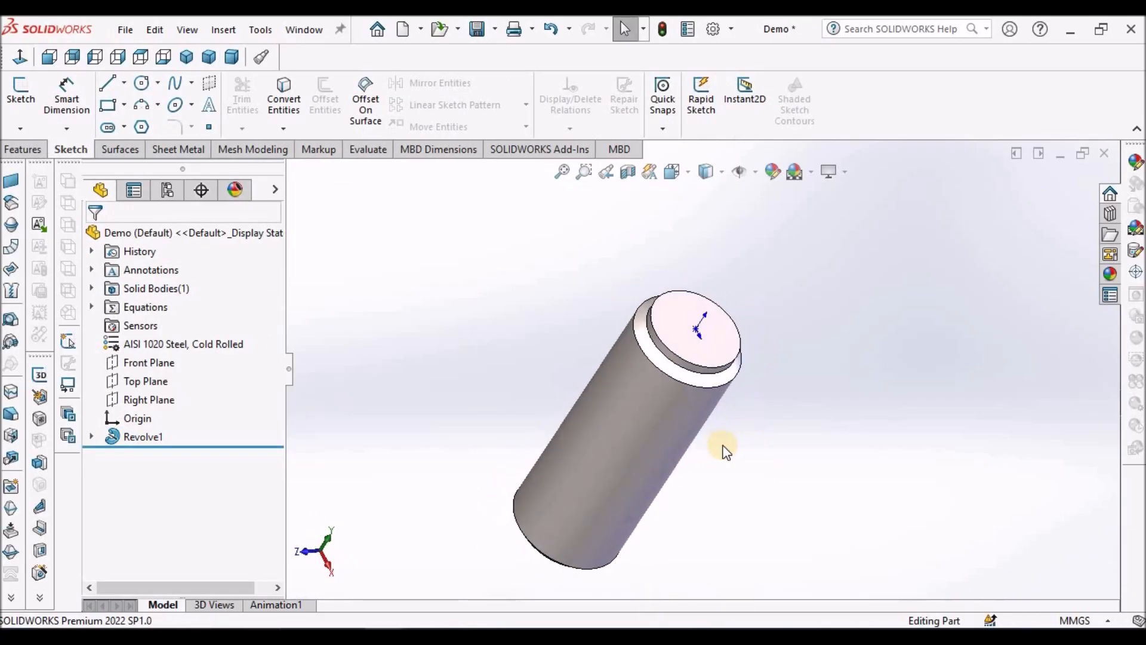
{"action": "left_click", "coordinate": [707, 355]}
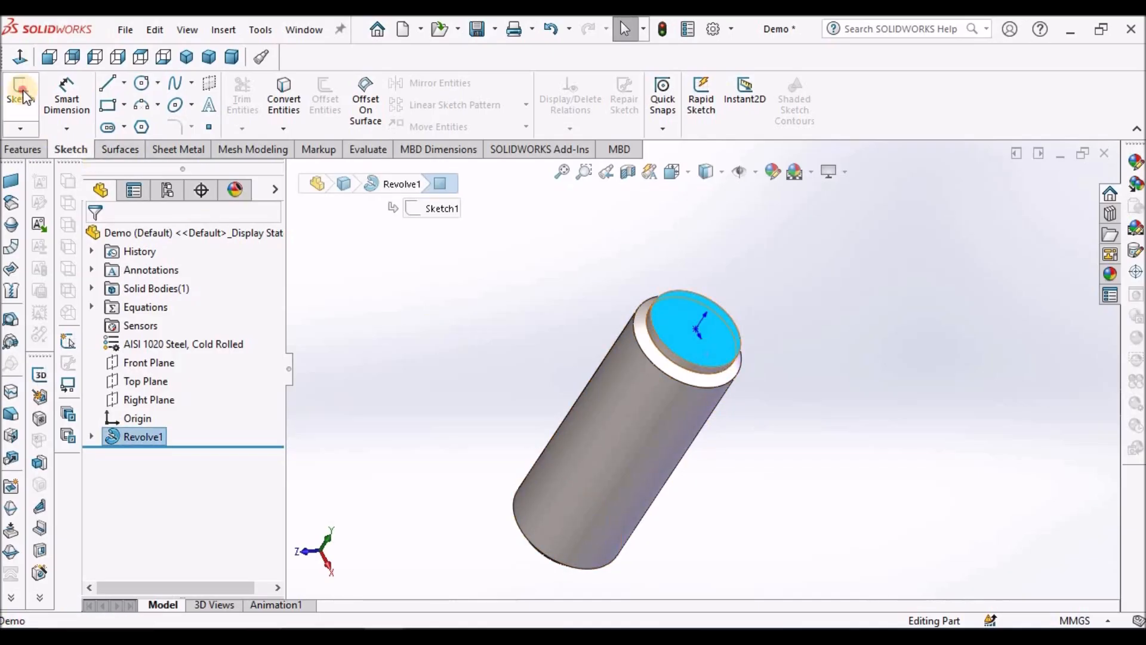
{"action": "left_click", "coordinate": [20, 91]}
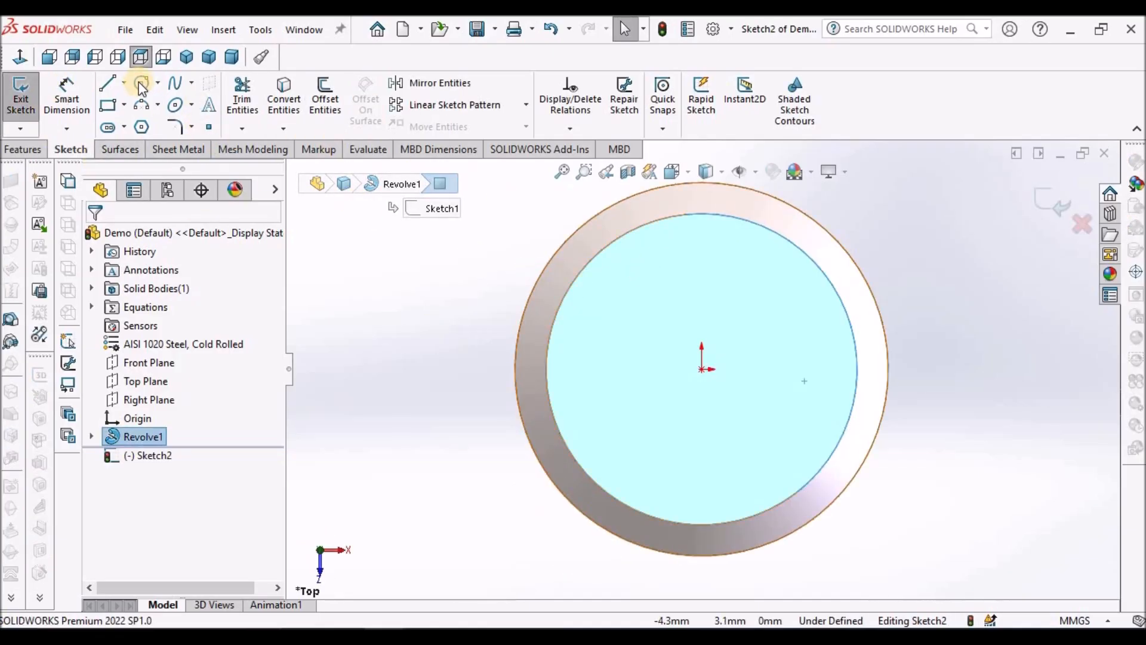
{"action": "left_click", "coordinate": [141, 82]}
{"action": "left_click", "coordinate": [702, 370]}
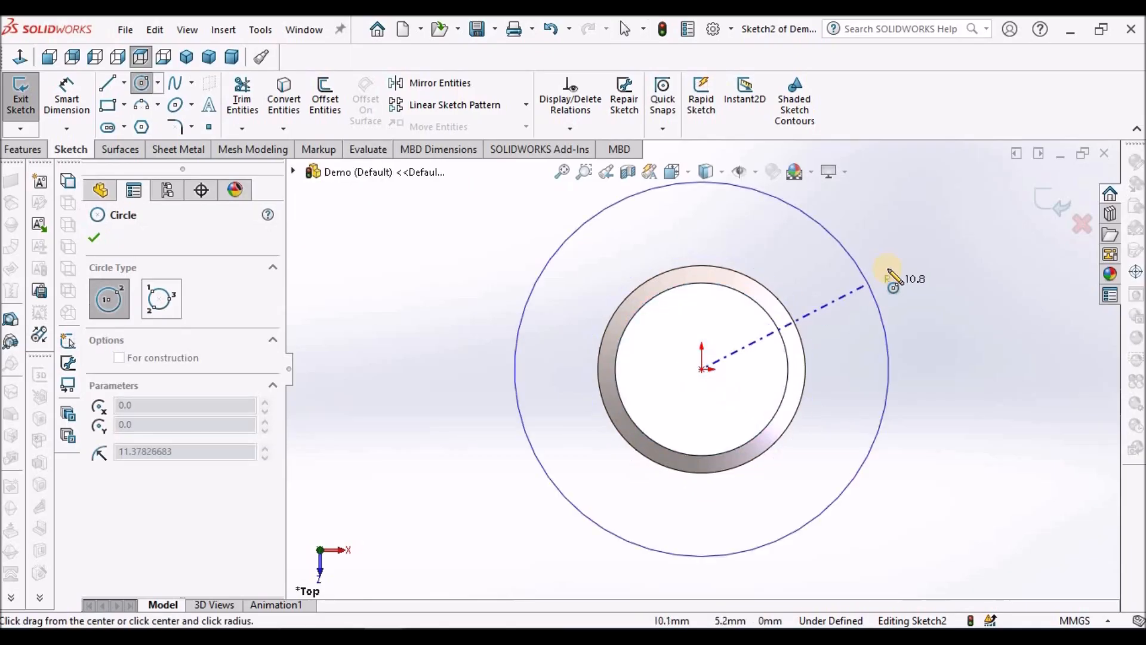
{"action": "left_click", "coordinate": [893, 276]}
{"action": "right_click", "coordinate": [406, 323]}
Step: Dimension the circle's diameter as 24 mm
{"action": "left_click", "coordinate": [67, 84]}
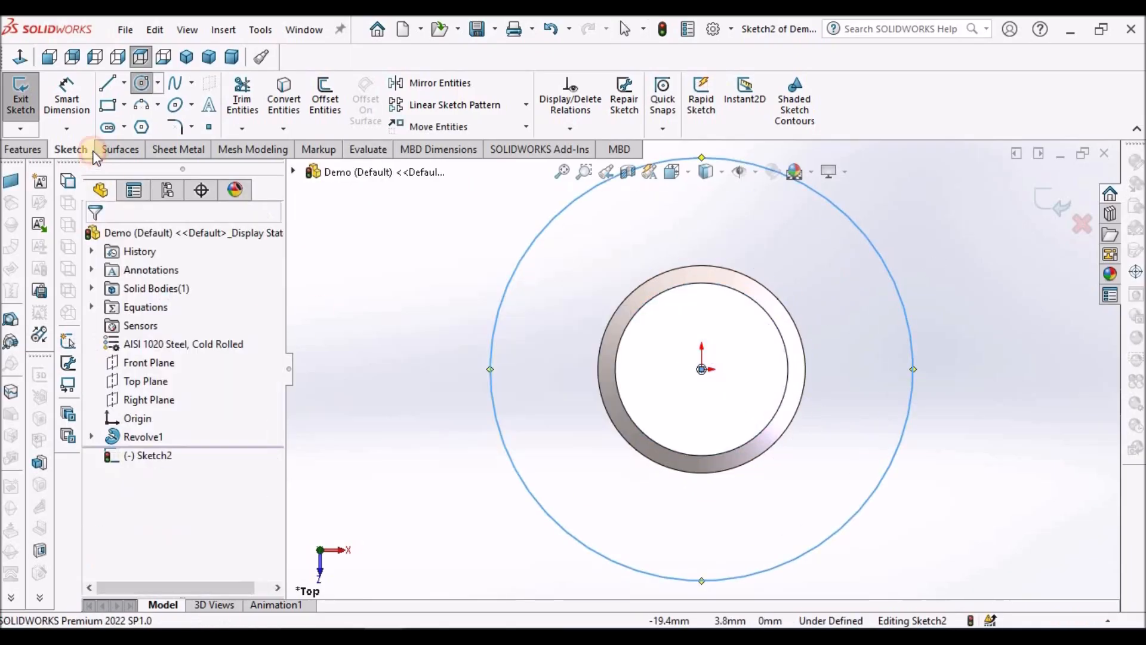
{"action": "left_click", "coordinate": [518, 476]}
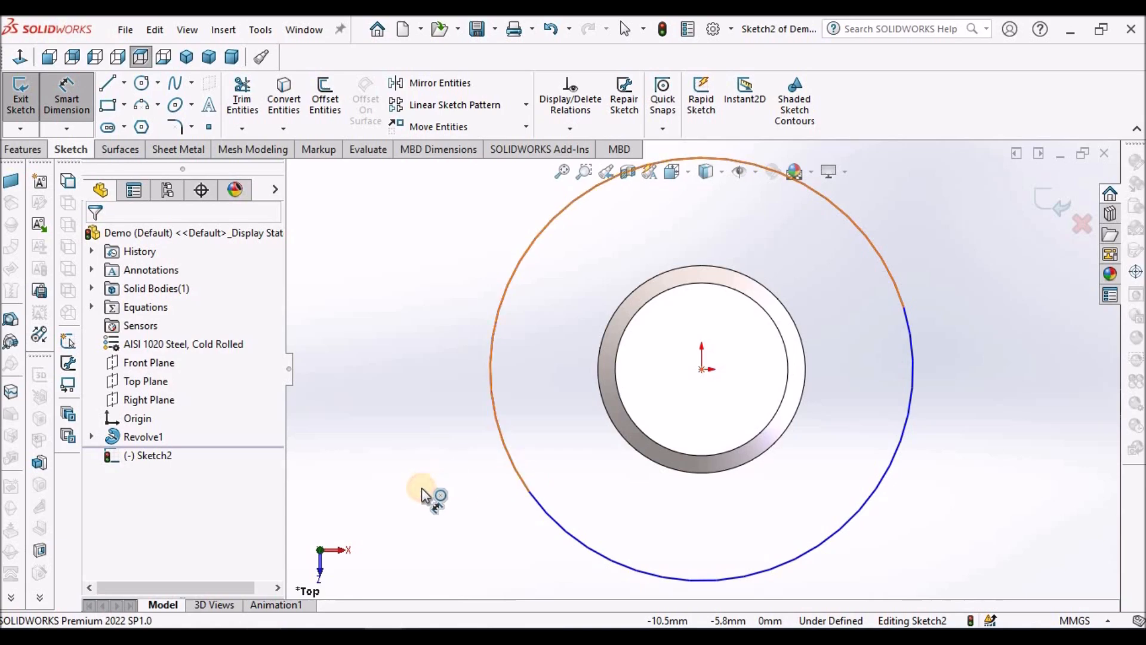
{"action": "left_click", "coordinate": [421, 489]}
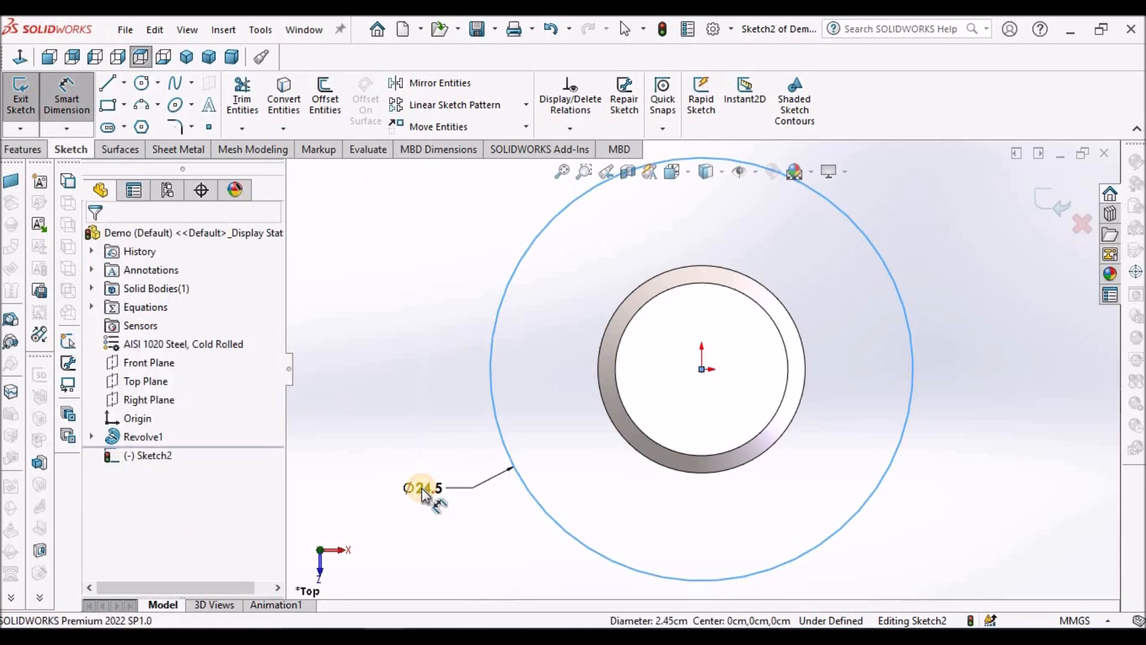
{"action": "type", "text": "24"}
{"action": "key", "text": "Return"}
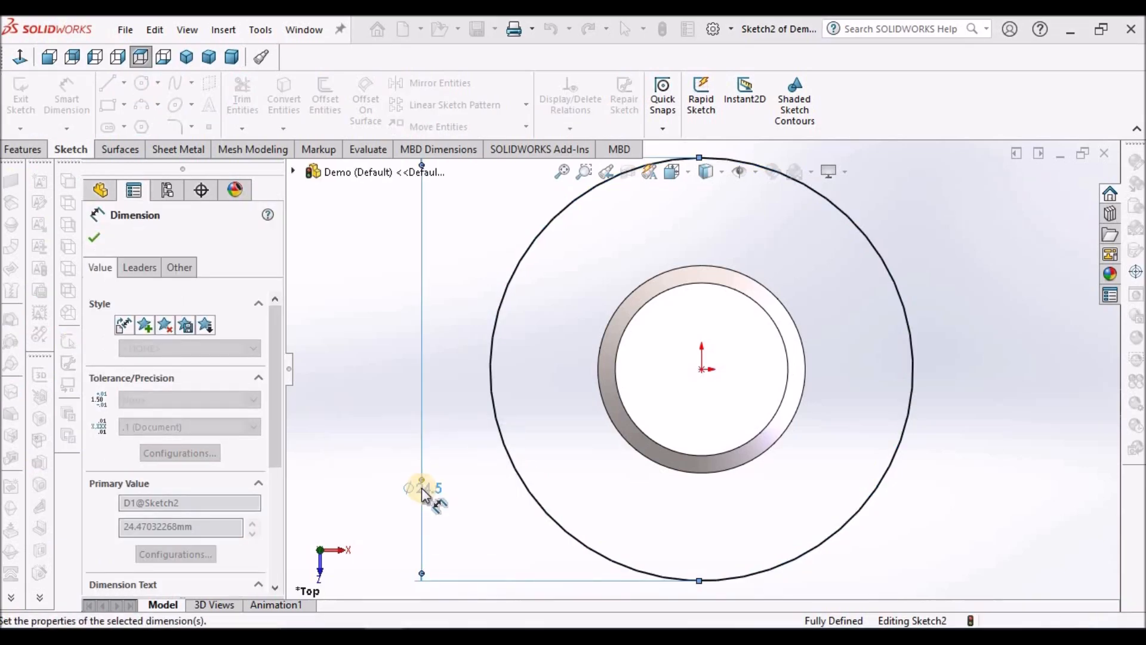
Step: Extrude the 24 mm circle 1 mm as a blind boss merged with the shank to form the flange disc
{"action": "left_click", "coordinate": [18, 150]}
{"action": "left_click", "coordinate": [28, 96]}
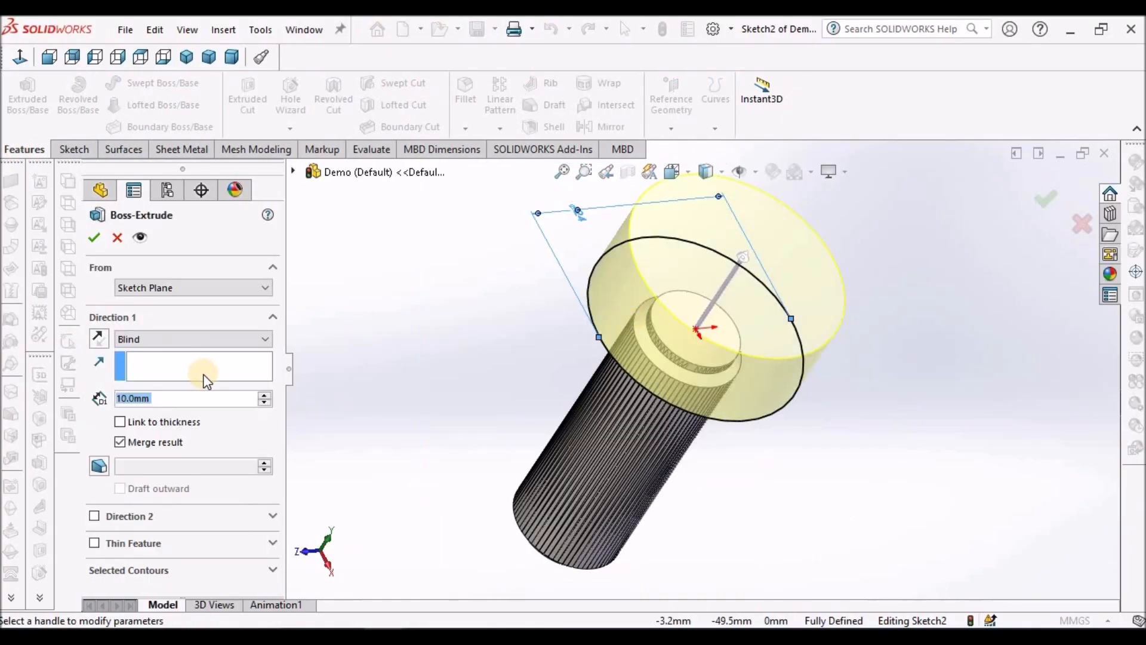
{"action": "type", "text": "1"}
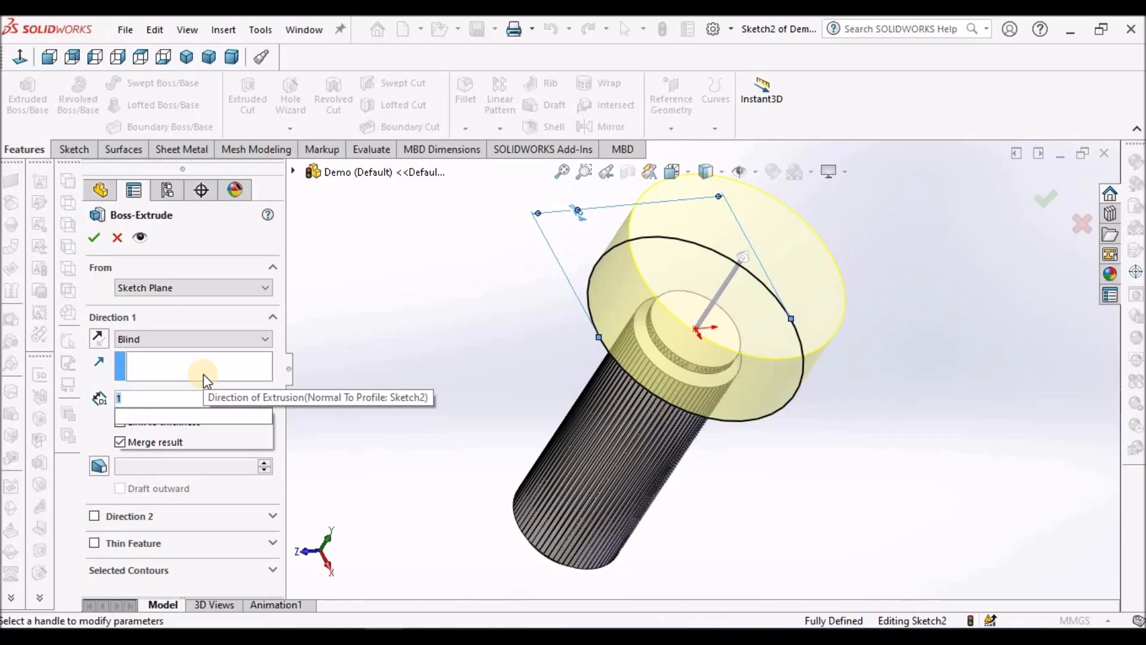
{"action": "key", "text": "Return"}
{"action": "left_click", "coordinate": [94, 237]}
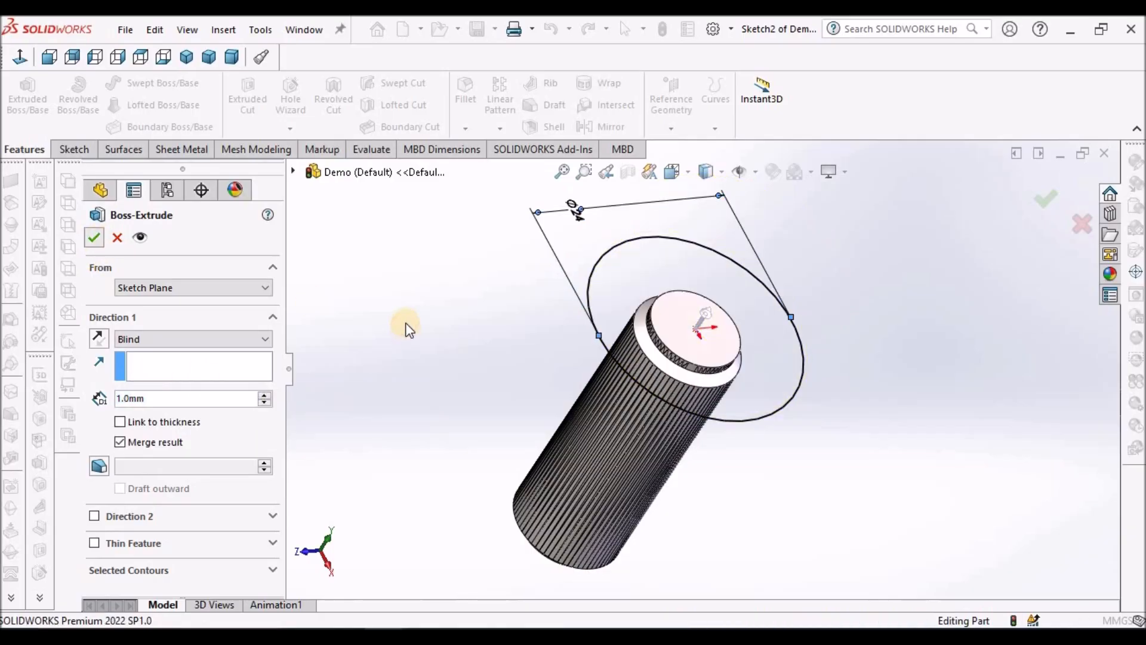
Step: Start a sketch on the flange disc's top face and convert the face's circular edge into sketch geometry
{"action": "middle_click_drag", "start_coordinate": [670, 224], "coordinate": [706, 369]}
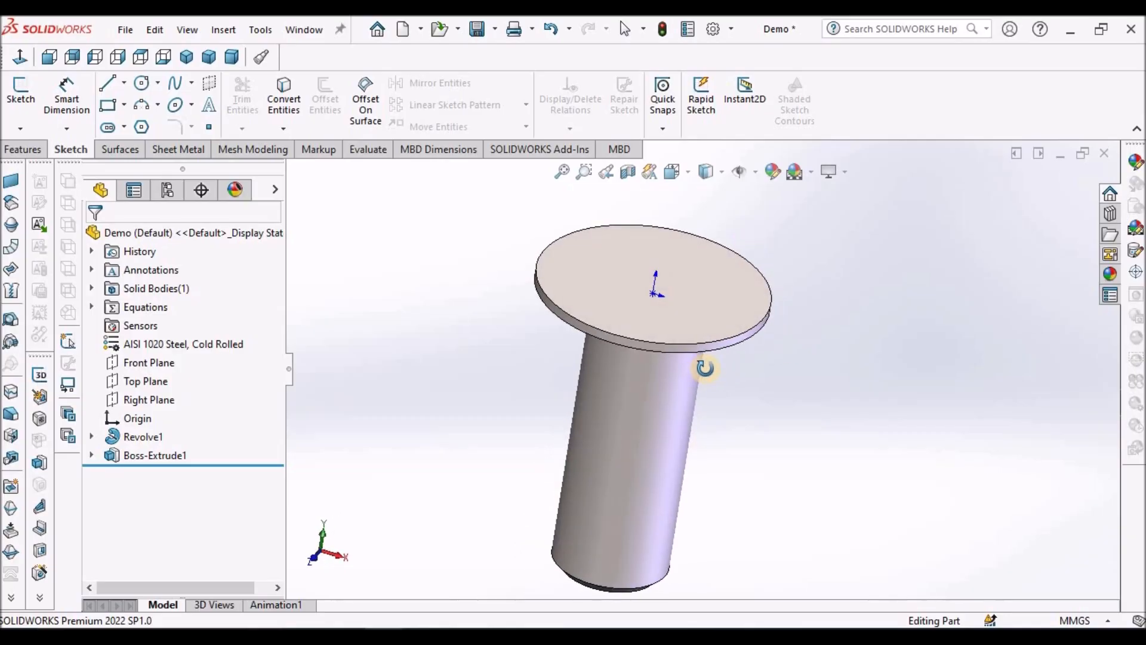
{"action": "middle_click_drag", "start_coordinate": [647, 468], "coordinate": [713, 339]}
{"action": "left_click", "coordinate": [714, 339]}
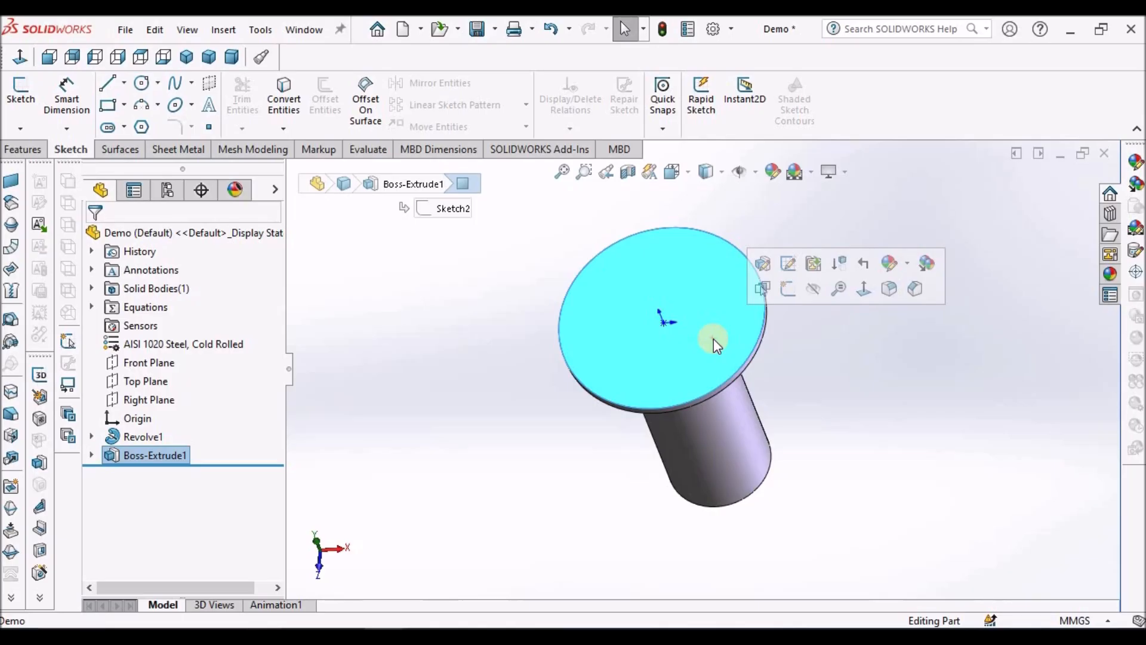
{"action": "left_click", "coordinate": [24, 98]}
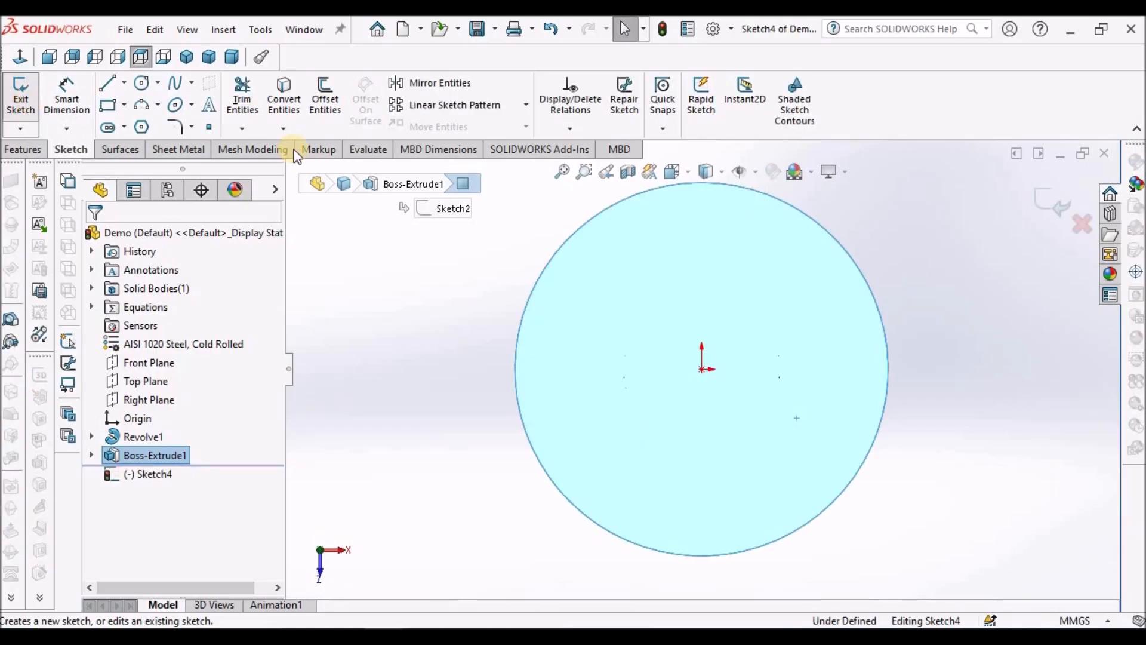
{"action": "left_click", "coordinate": [293, 98]}
{"action": "key", "text": "f"}
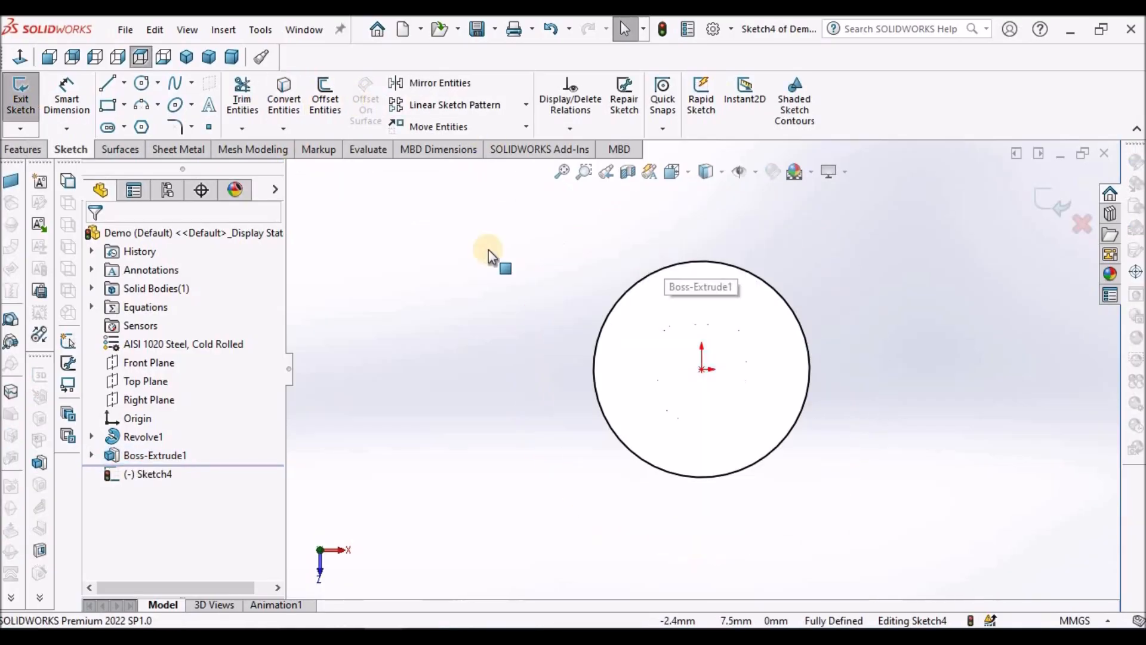
Step: Extrude the converted circle upward 11 mm with a 75 degree inward draft, merged with the flange
{"action": "left_click", "coordinate": [23, 149]}
{"action": "left_click", "coordinate": [27, 98]}
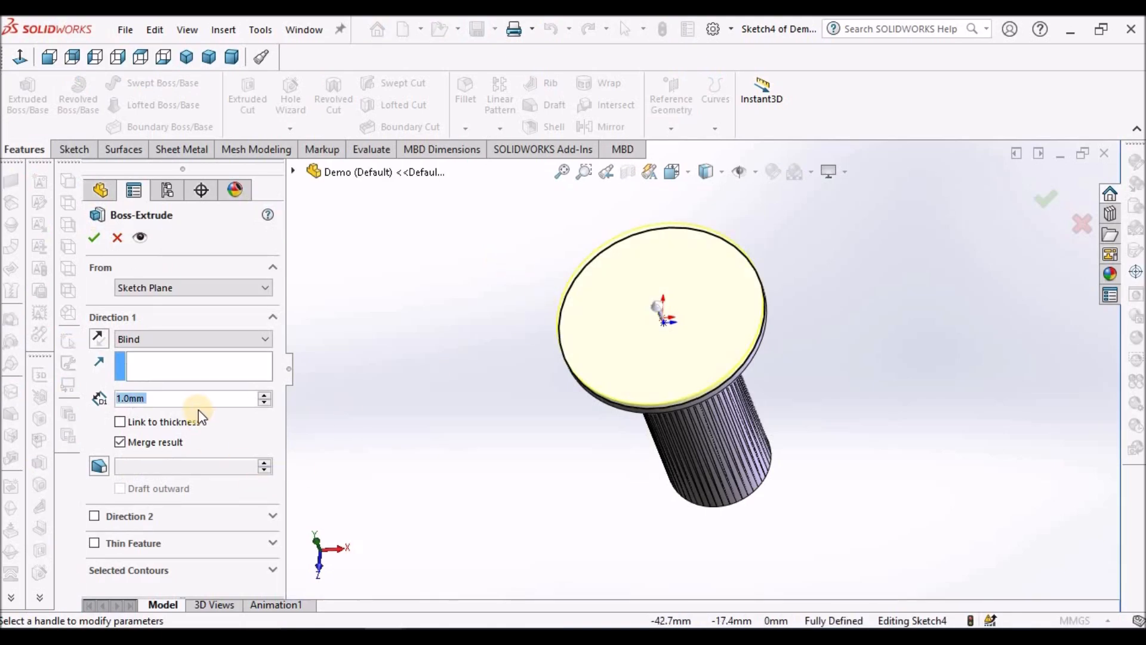
{"action": "type", "text": "11"}
{"action": "key", "text": "Return"}
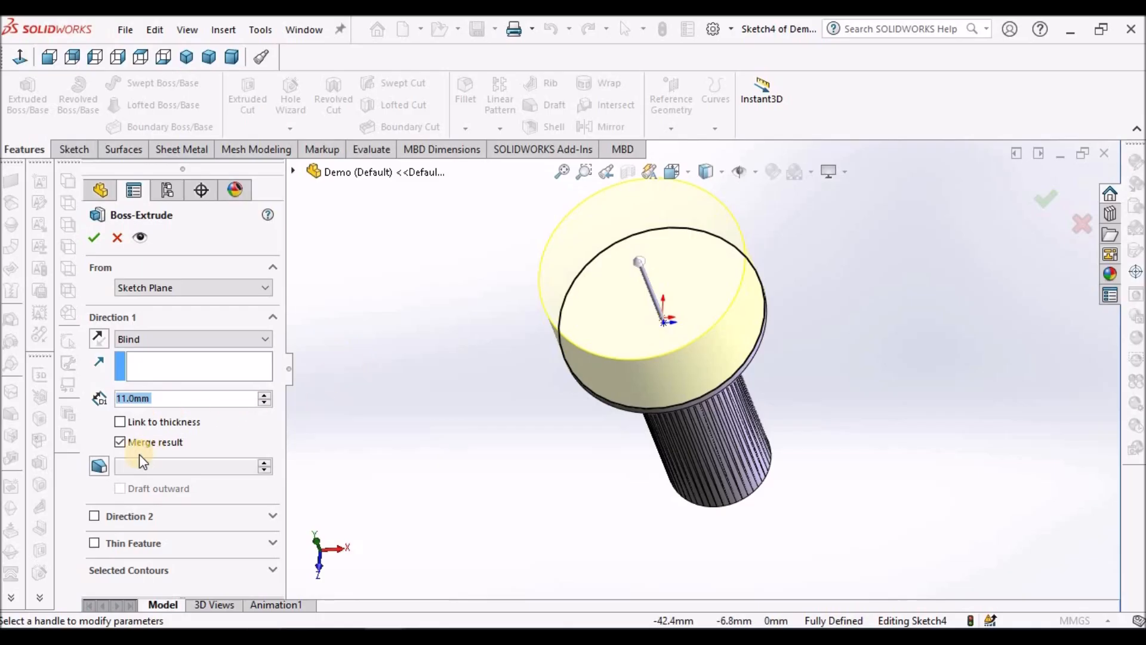
{"action": "left_click", "coordinate": [102, 466]}
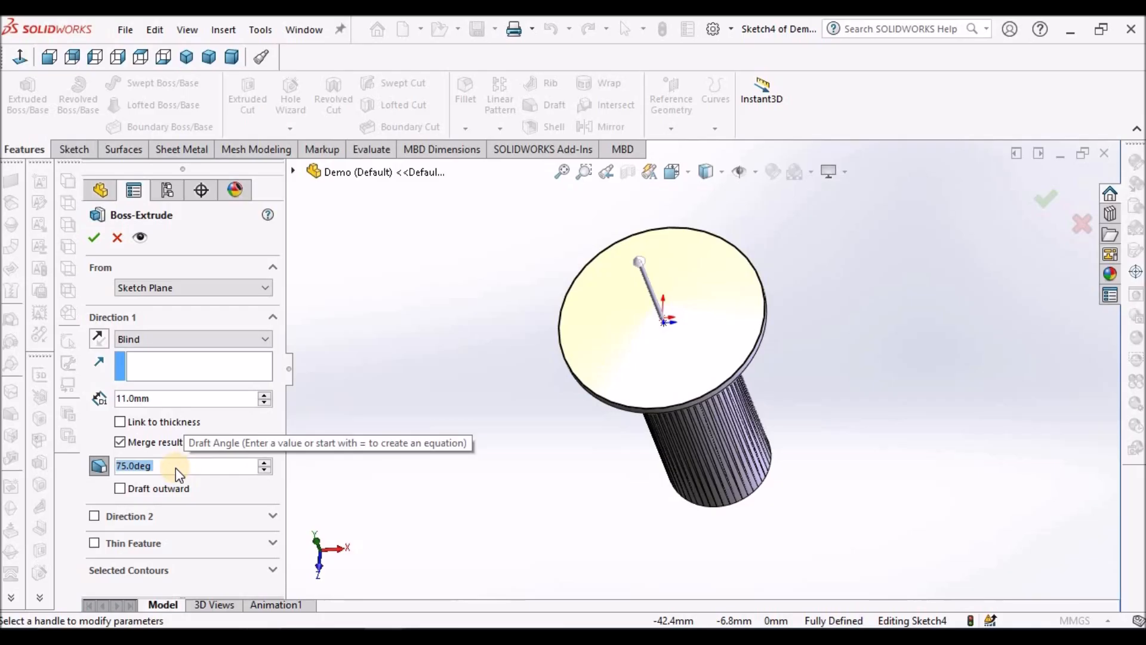
{"action": "type", "text": "75"}
{"action": "key", "text": "Return"}
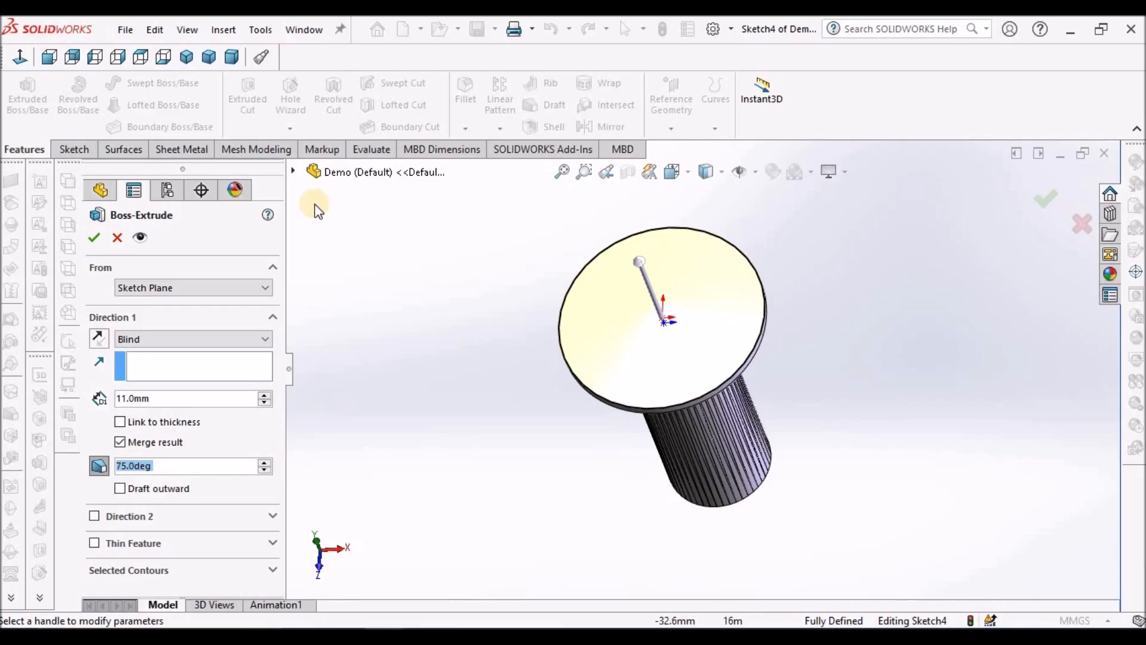
Step: Sketch a six-sided polygon on the flange's underside, centred on the origin, with an inscribed circle about 14.4 mm in diameter
{"action": "mouse_move", "coordinate": [801, 361]}
{"action": "middle_mouse_down"}
{"action": "mouse_move", "coordinate": [742, 238]}
{"action": "mouse_move", "coordinate": [726, 250]}
{"action": "mouse_move", "coordinate": [711, 234]}
{"action": "mouse_move", "coordinate": [689, 249]}
{"action": "middle_mouse_up"}
{"action": "left_click", "coordinate": [688, 263]}
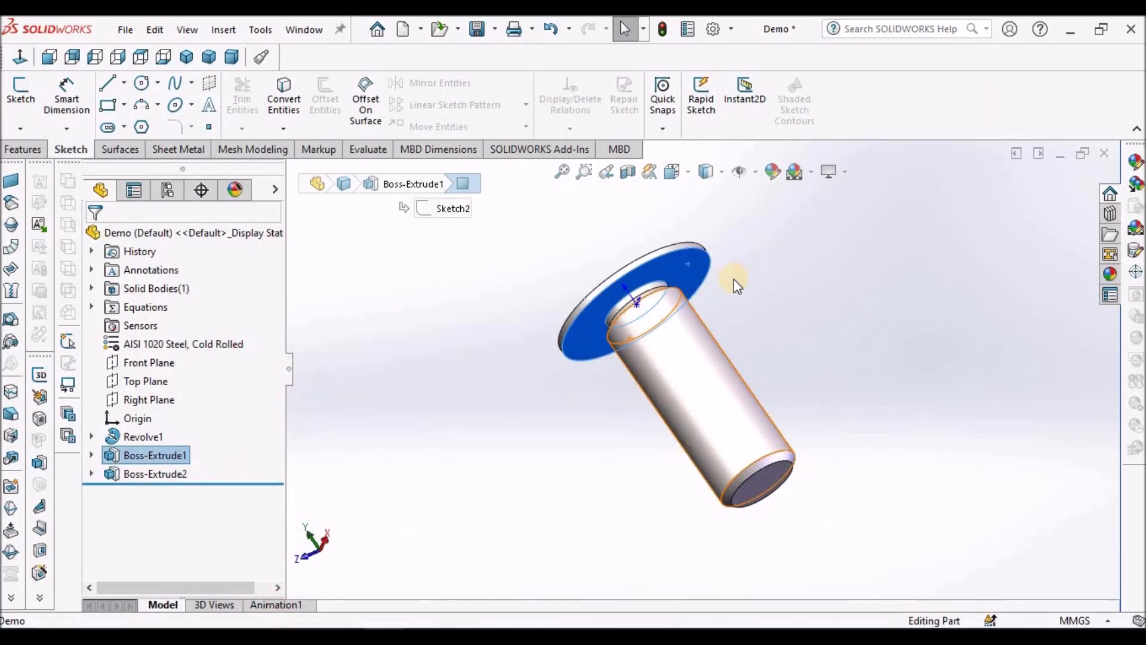
{"action": "left_click", "coordinate": [35, 109]}
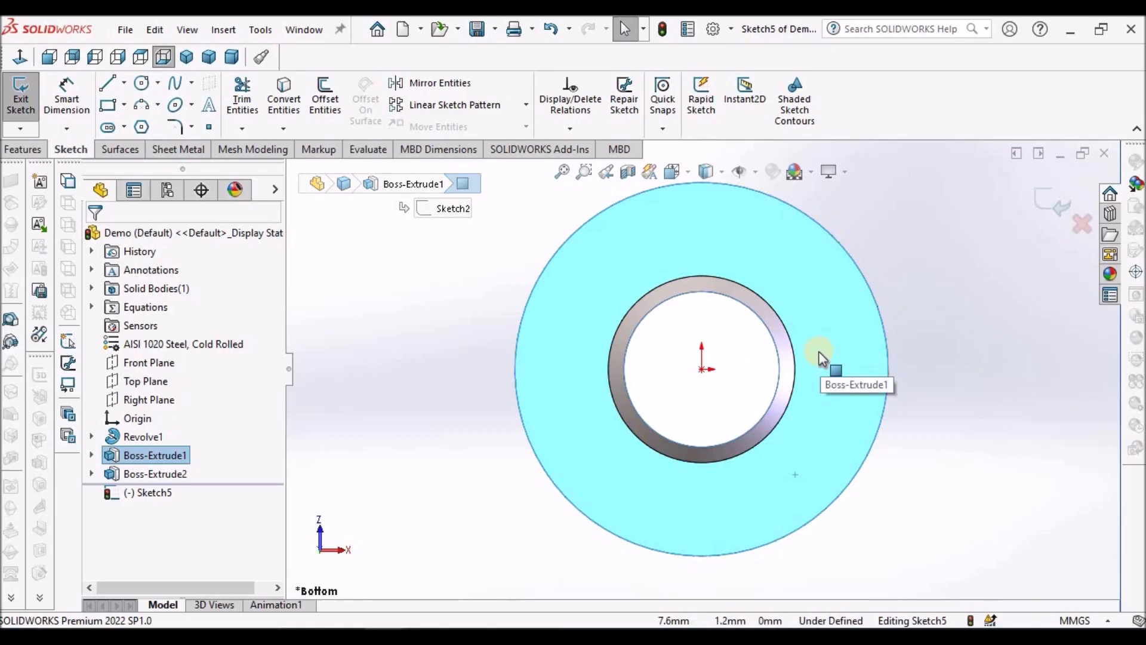
{"action": "left_click", "coordinate": [142, 127]}
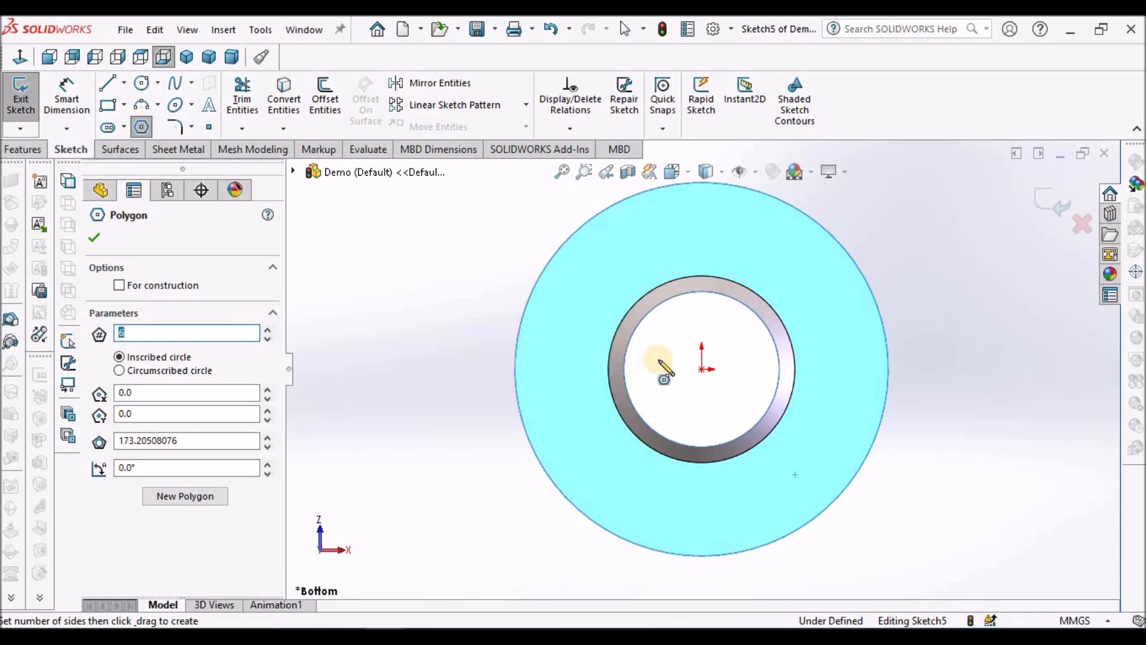
{"action": "left_click", "coordinate": [707, 372]}
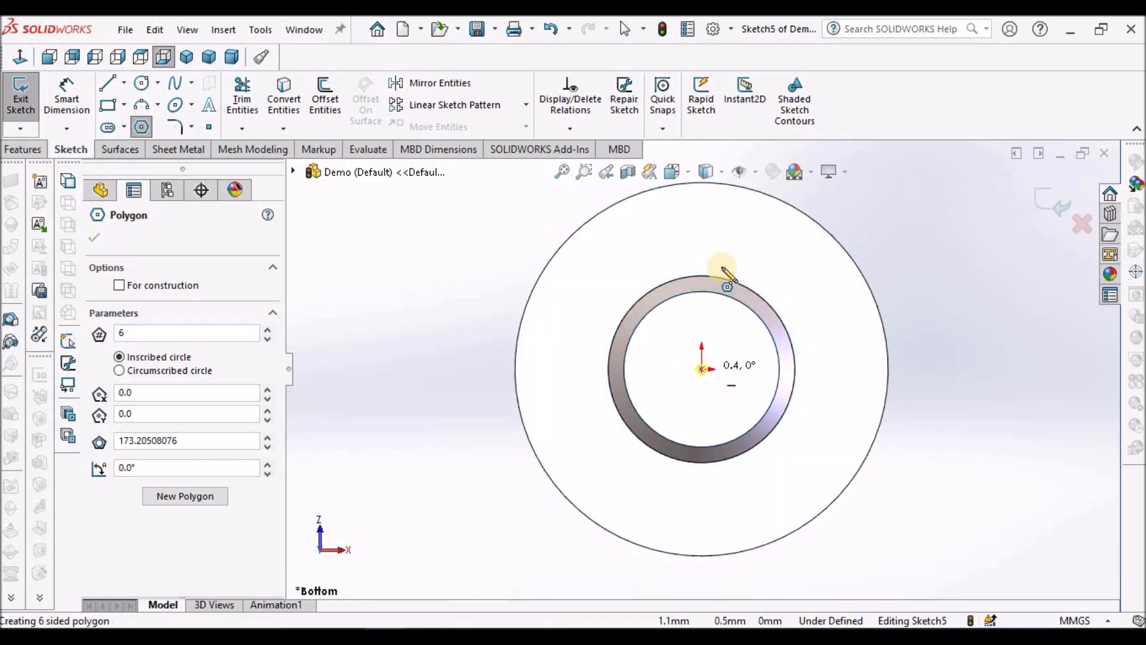
{"action": "left_click", "coordinate": [701, 241]}
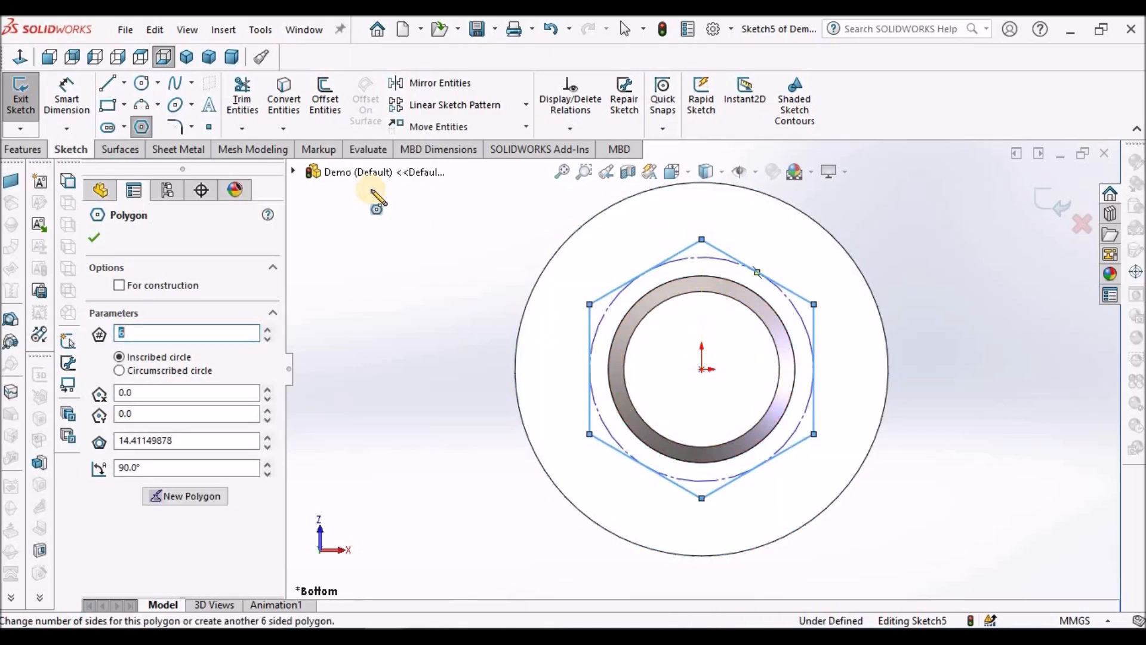
{"action": "right_click", "coordinate": [403, 222]}
{"action": "left_click", "coordinate": [420, 227]}
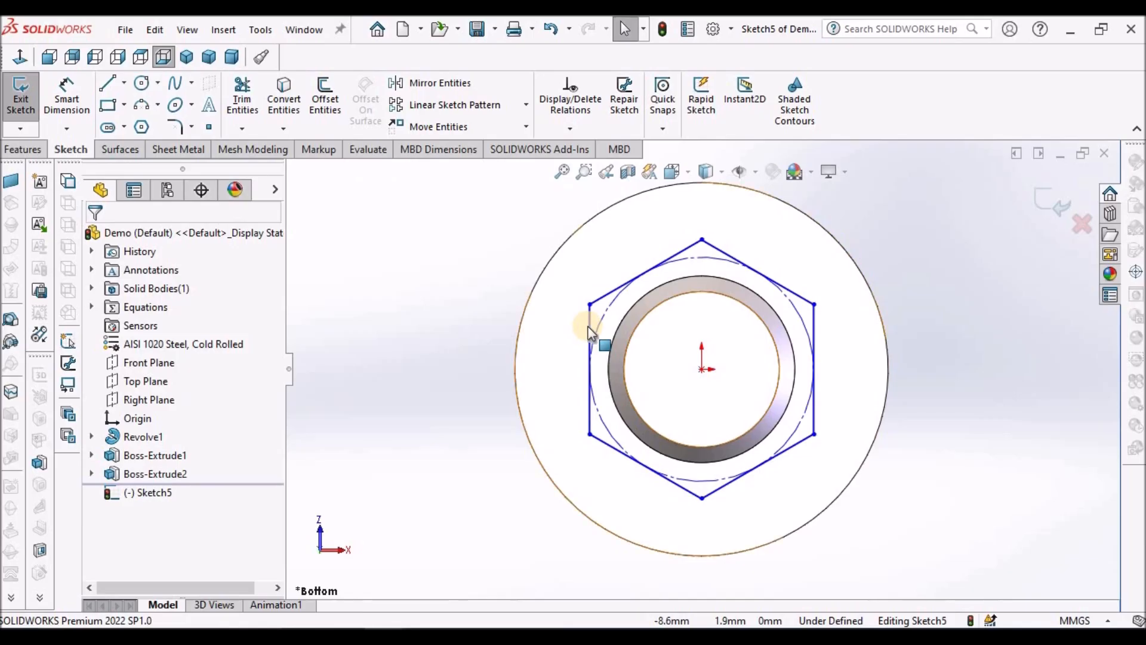
Step: Add a vertical relation to one upright side of the hexagon
{"action": "left_click", "coordinate": [589, 327]}
{"action": "left_click", "coordinate": [661, 251]}
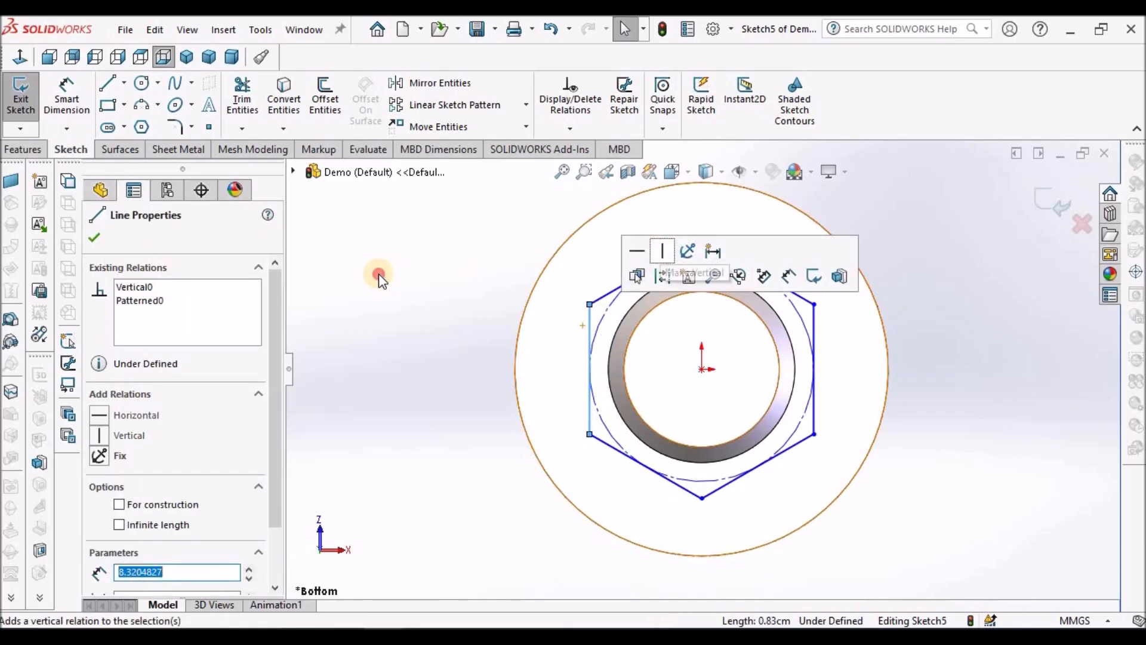
{"action": "left_click", "coordinate": [569, 330]}
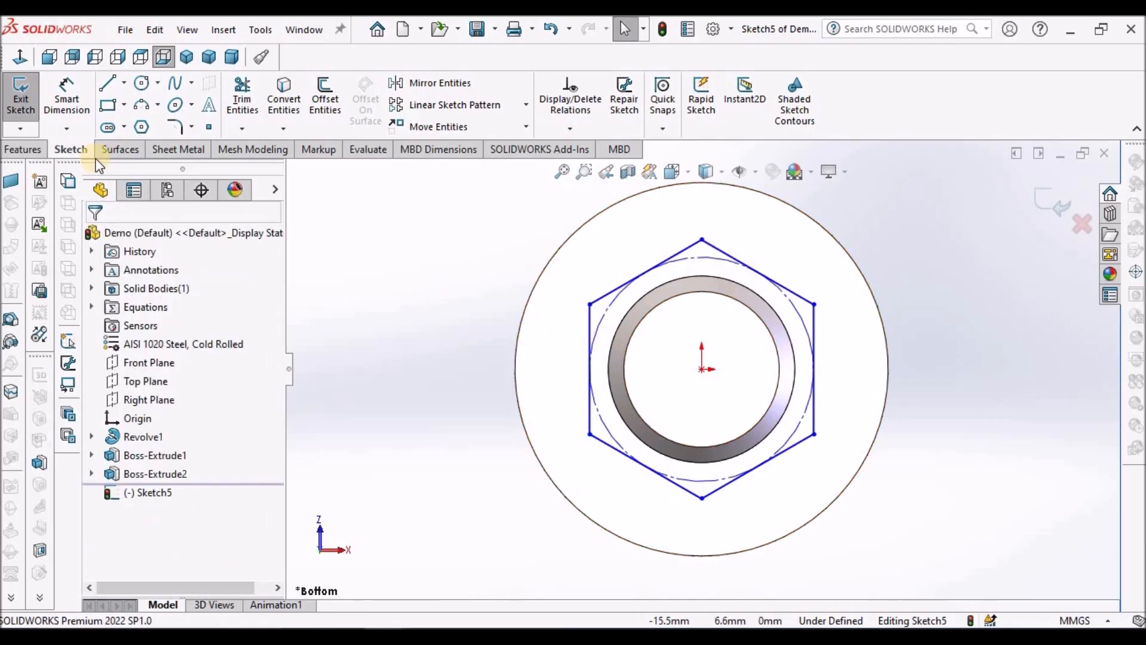
Step: Dimension the hexagon's inscribed construction circle to a diameter of 16 mm
{"action": "left_click", "coordinate": [90, 99]}
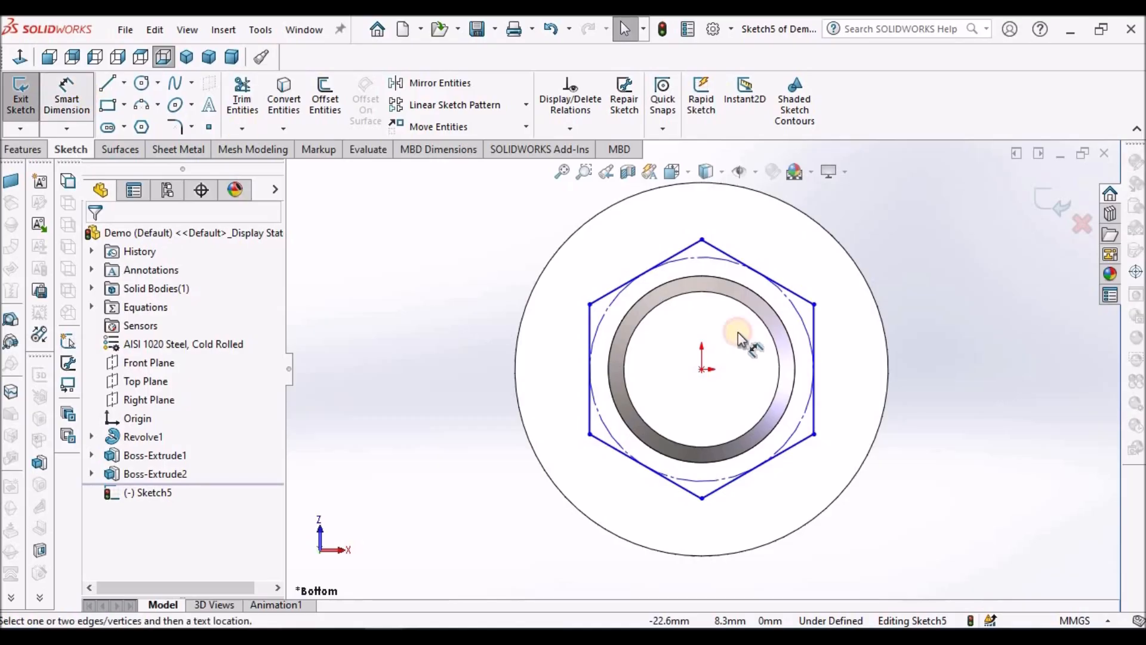
{"action": "left_click", "coordinate": [705, 256]}
{"action": "left_click", "coordinate": [487, 229]}
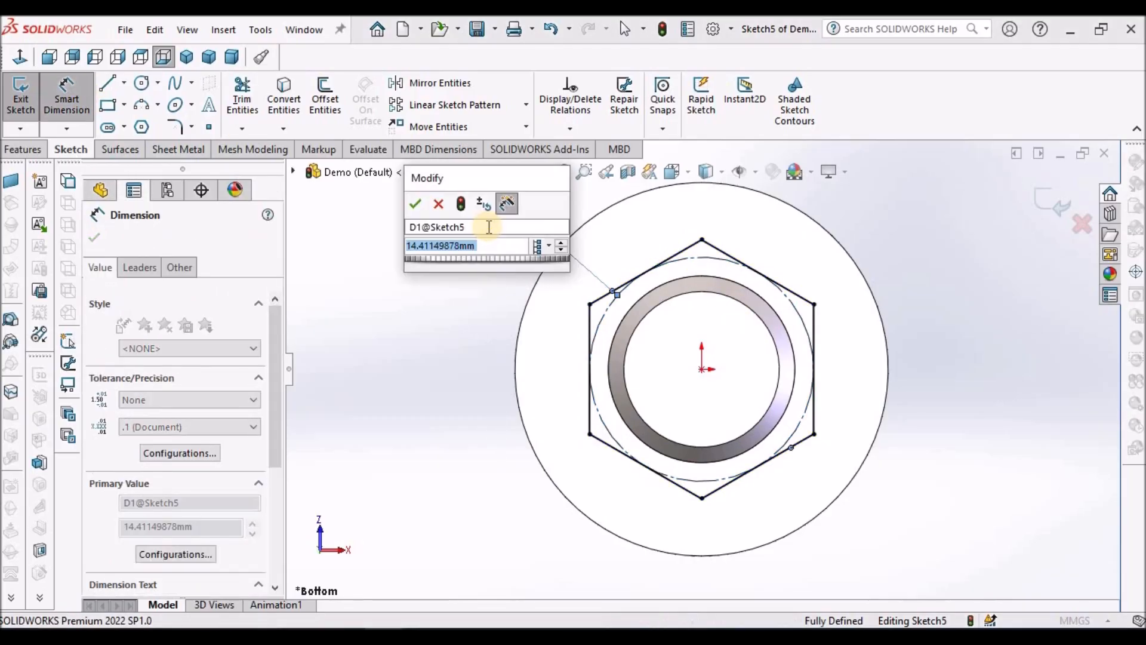
{"action": "type", "text": "16"}
{"action": "key", "text": "Return"}
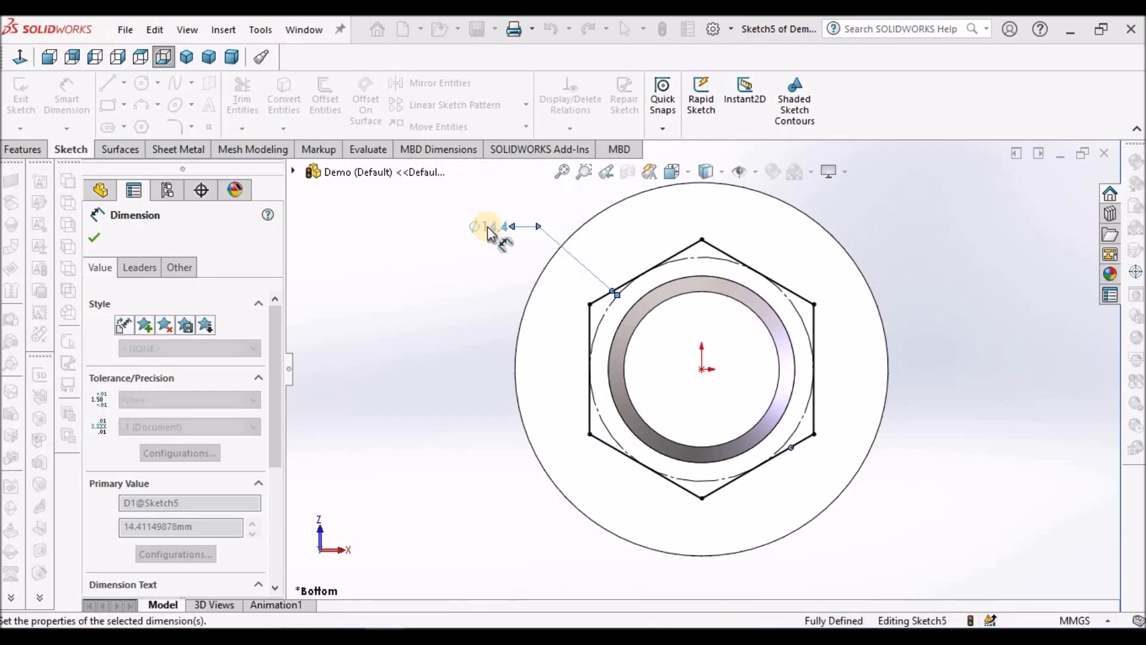
Step: Extrude the hexagon 10 mm in the reversed direction, up through the flange, as a blind boss merged with the body
{"action": "left_click", "coordinate": [30, 153]}
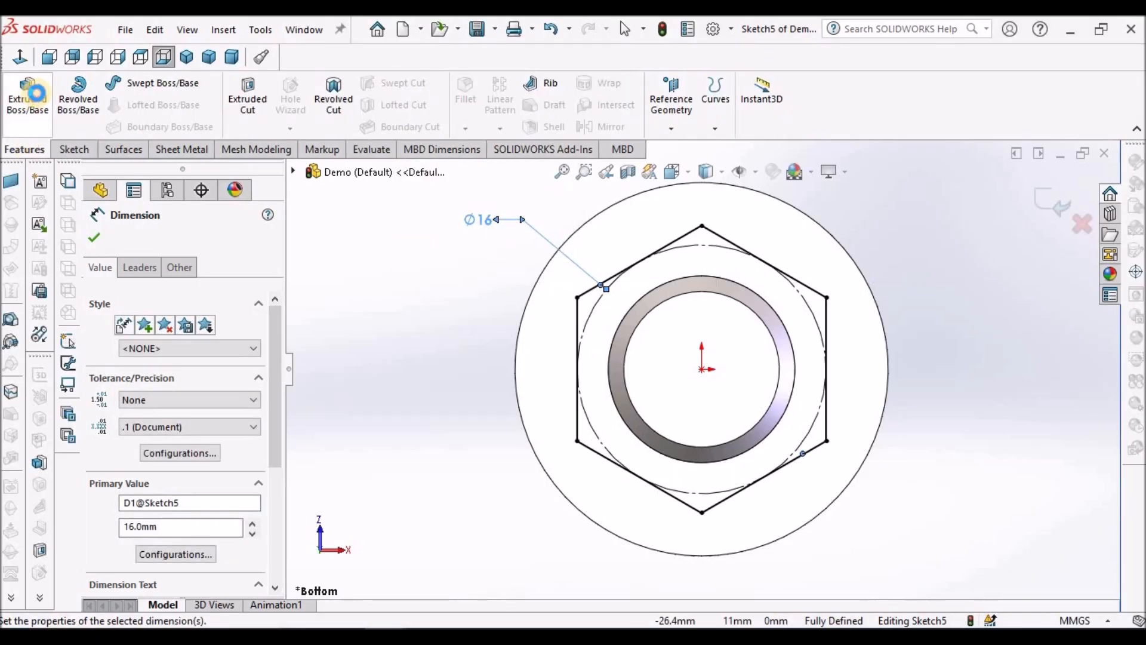
{"action": "left_click", "coordinate": [27, 95]}
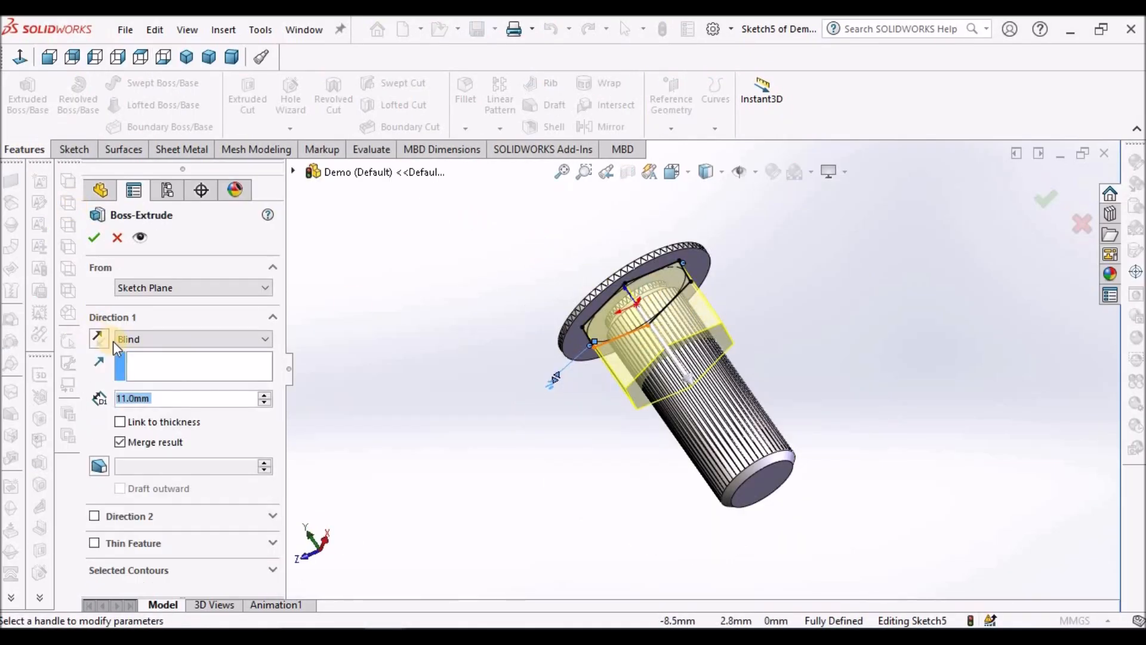
{"action": "left_click", "coordinate": [101, 337]}
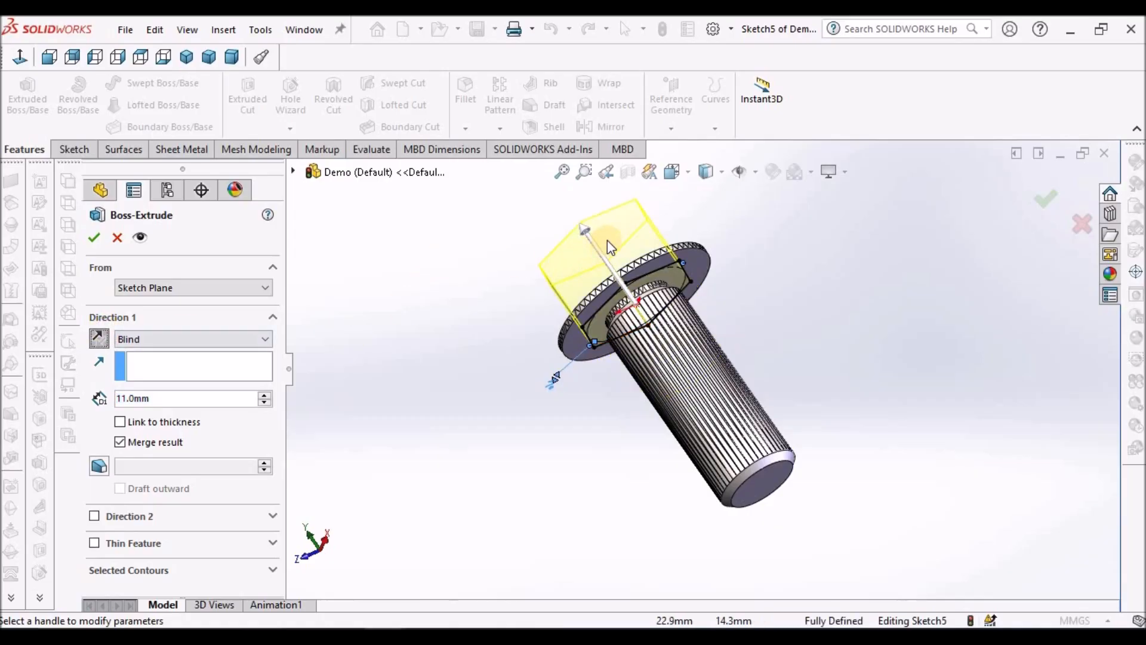
{"action": "middle_click_drag", "start_coordinate": [614, 248], "coordinate": [642, 262]}
{"action": "scroll", "coordinate": [642, 264], "scroll_direction": "down", "scroll_amount": 5}
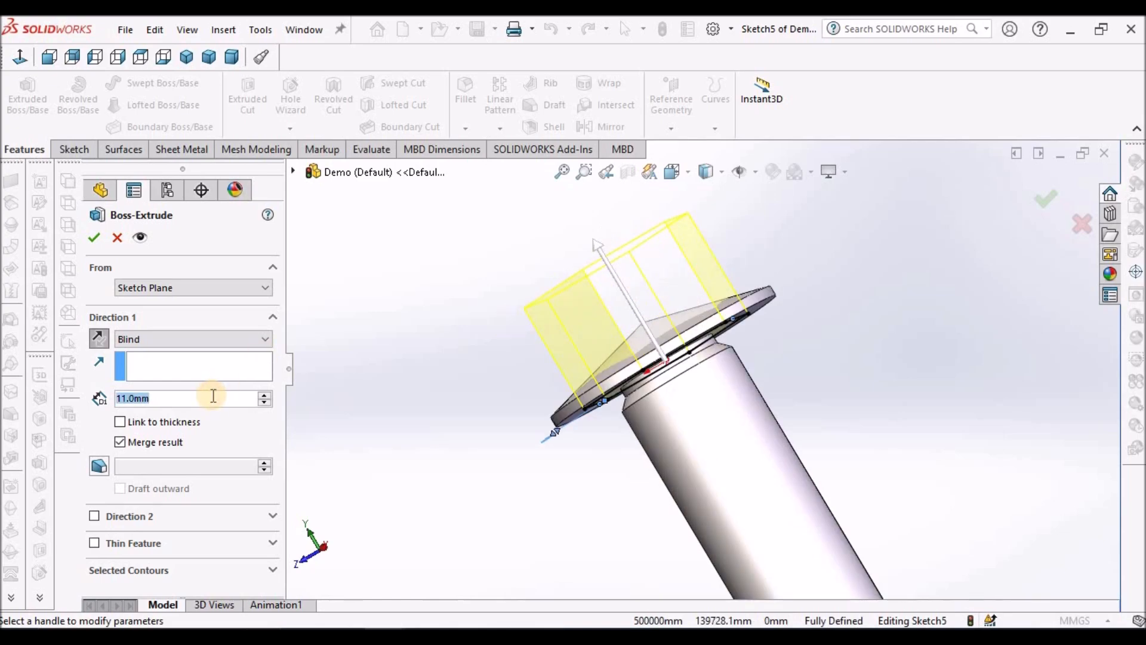
{"action": "scroll", "coordinate": [215, 399], "scroll_direction": "down", "scroll_amount": 1}
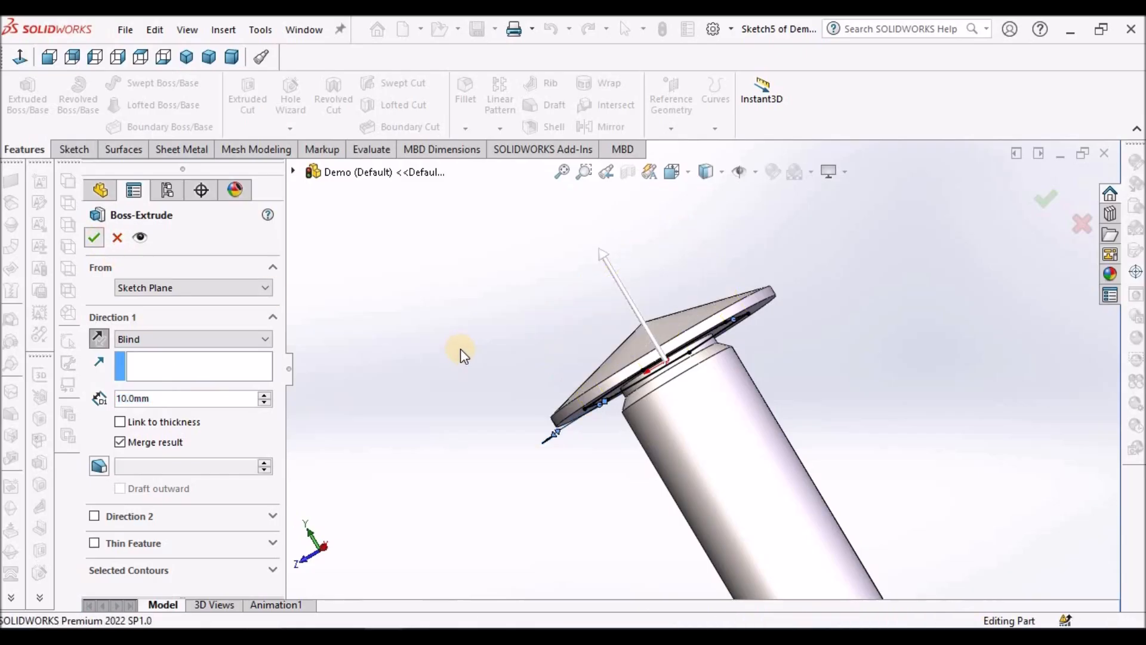
{"action": "key", "text": "Return"}
Step: Begin a symmetric fillet of 2 mm radius on one edge where the hexagon head meets the flange
{"action": "mouse_move", "coordinate": [616, 360]}
{"action": "middle_mouse_down"}
{"action": "mouse_move", "coordinate": [650, 439]}
{"action": "mouse_move", "coordinate": [652, 384]}
{"action": "mouse_move", "coordinate": [601, 314]}
{"action": "middle_mouse_up"}
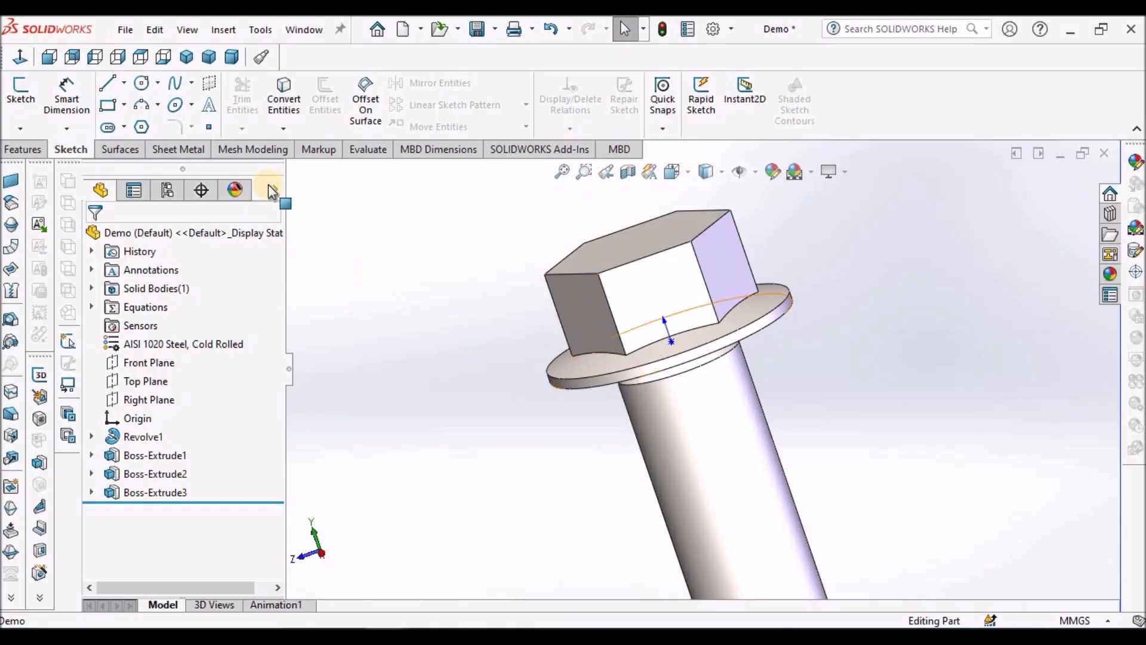
{"action": "left_click", "coordinate": [20, 149]}
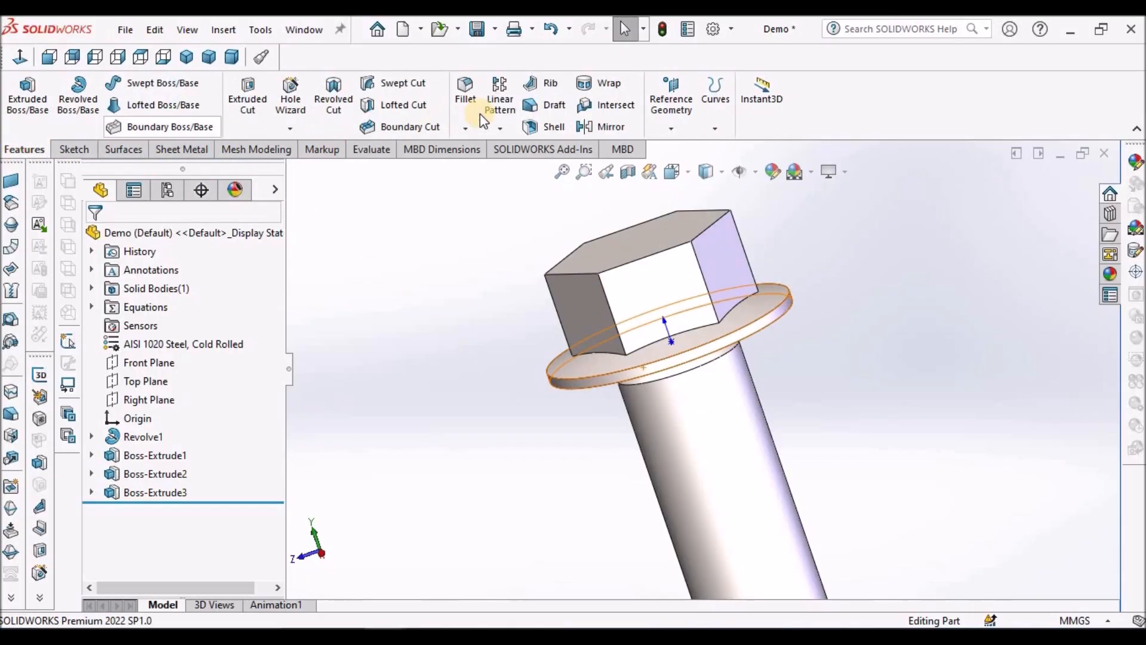
{"action": "left_click", "coordinate": [463, 102]}
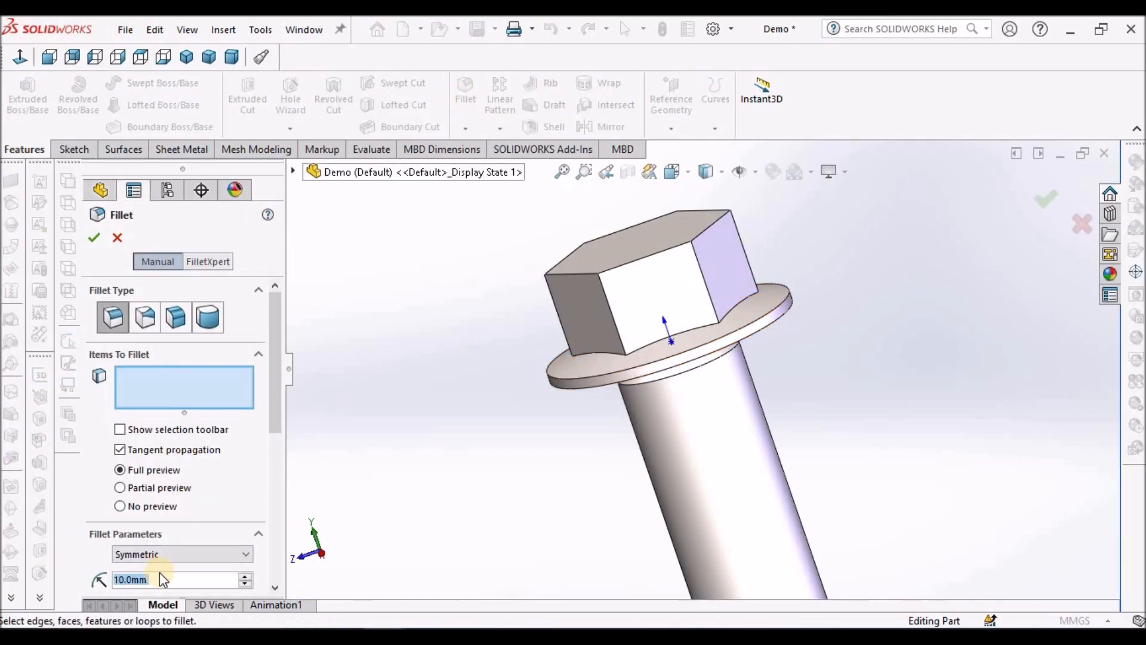
{"action": "type", "text": "2"}
{"action": "key", "text": "Return"}
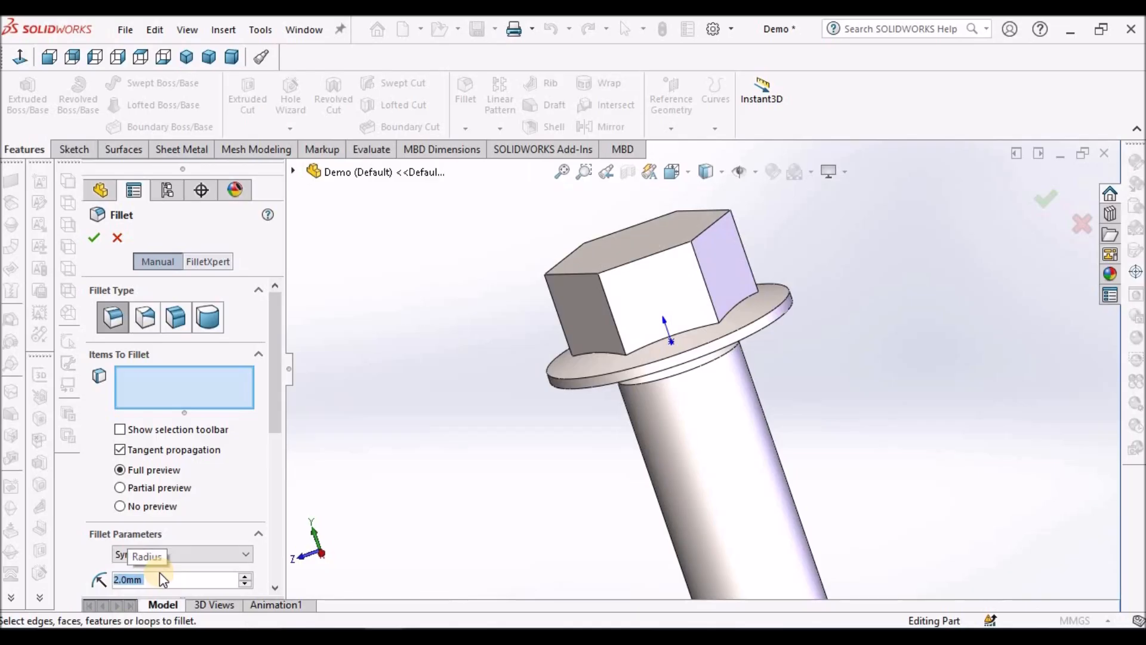
{"action": "left_click", "coordinate": [687, 330]}
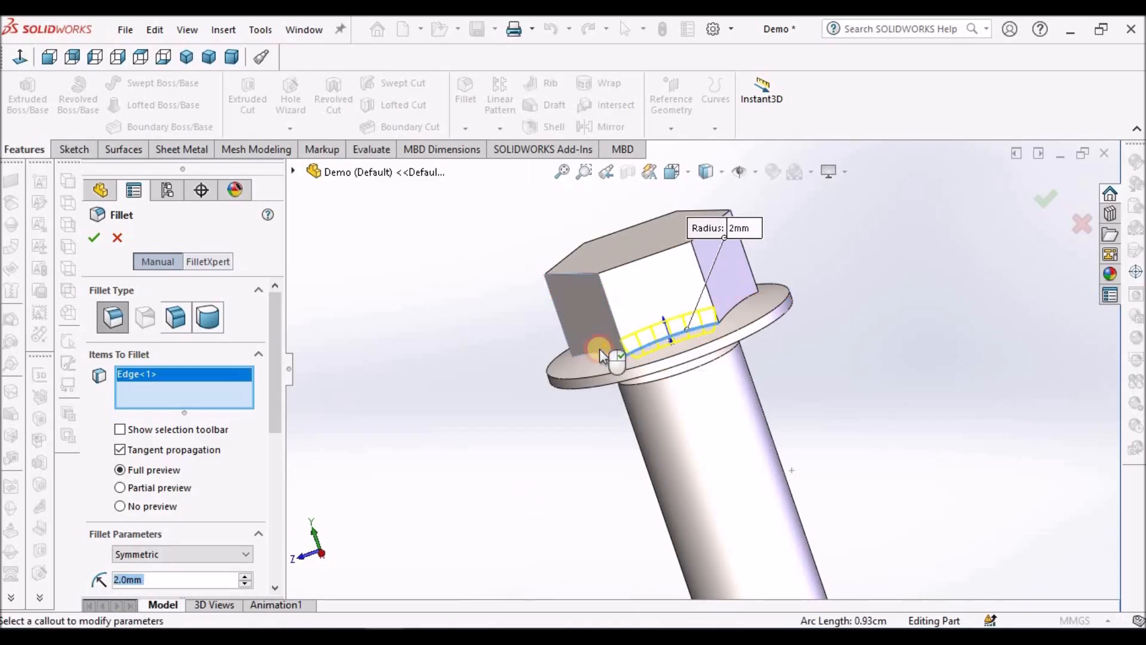
{"action": "left_click", "coordinate": [589, 352]}
{"action": "right_click", "coordinate": [177, 393]}
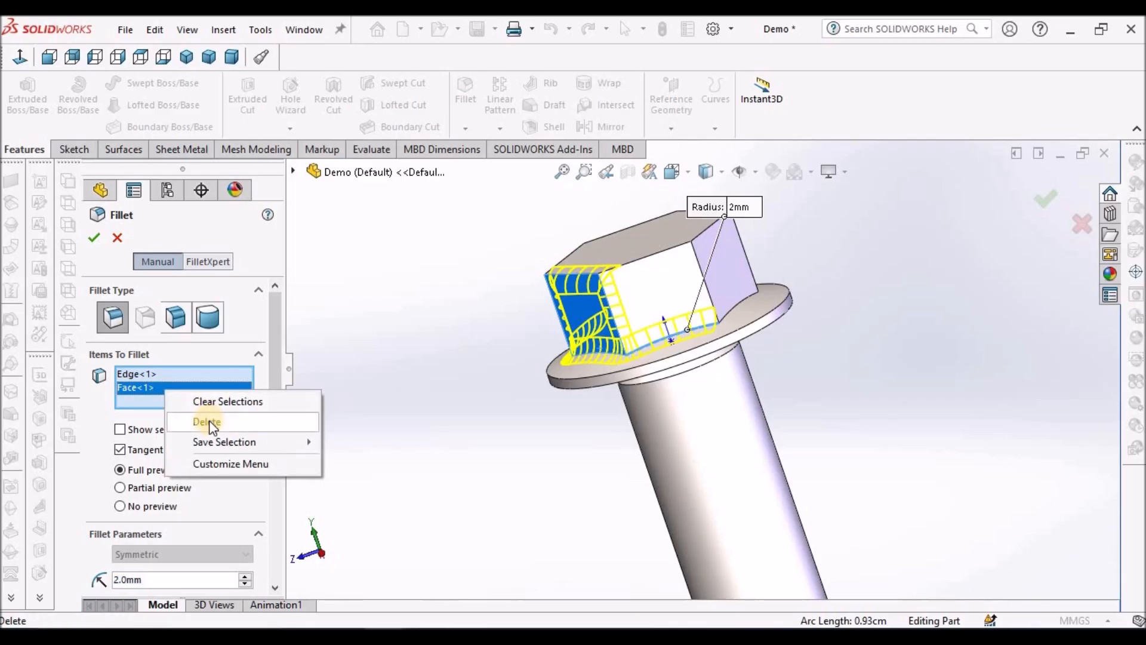
{"action": "left_click", "coordinate": [209, 420]}
Step: Add the other five edges between the hexagon head and the flange to the fillet and apply it
{"action": "scroll", "coordinate": [706, 378], "scroll_direction": "down", "scroll_amount": 3}
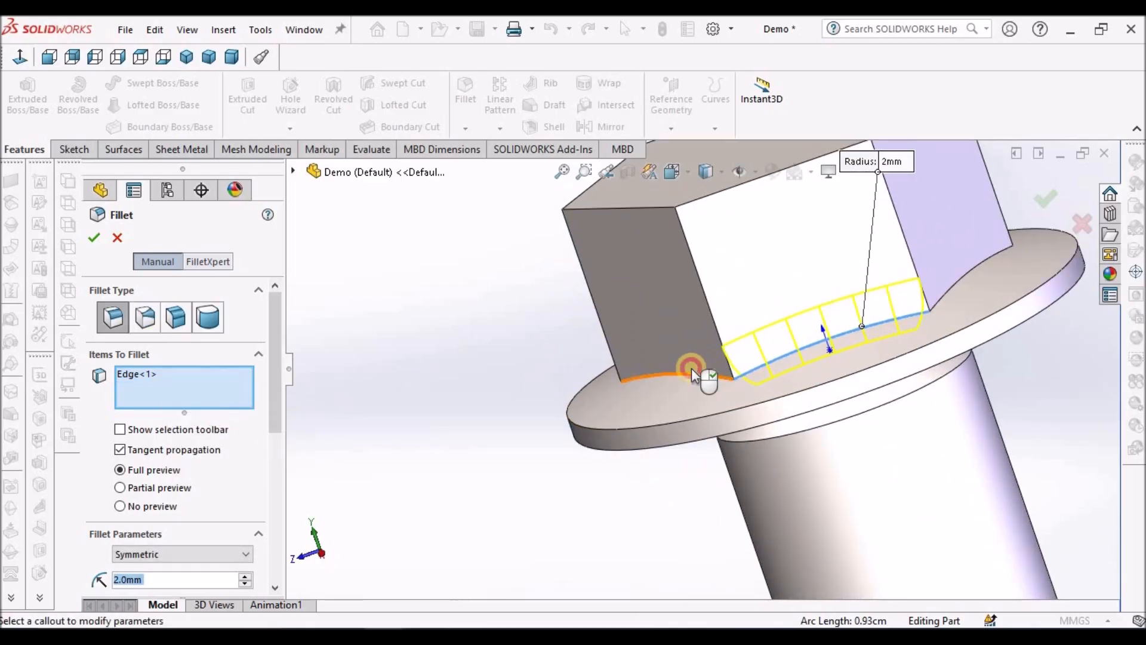
{"action": "left_click", "coordinate": [693, 376]}
{"action": "middle_click_drag", "start_coordinate": [675, 367], "coordinate": [793, 369]}
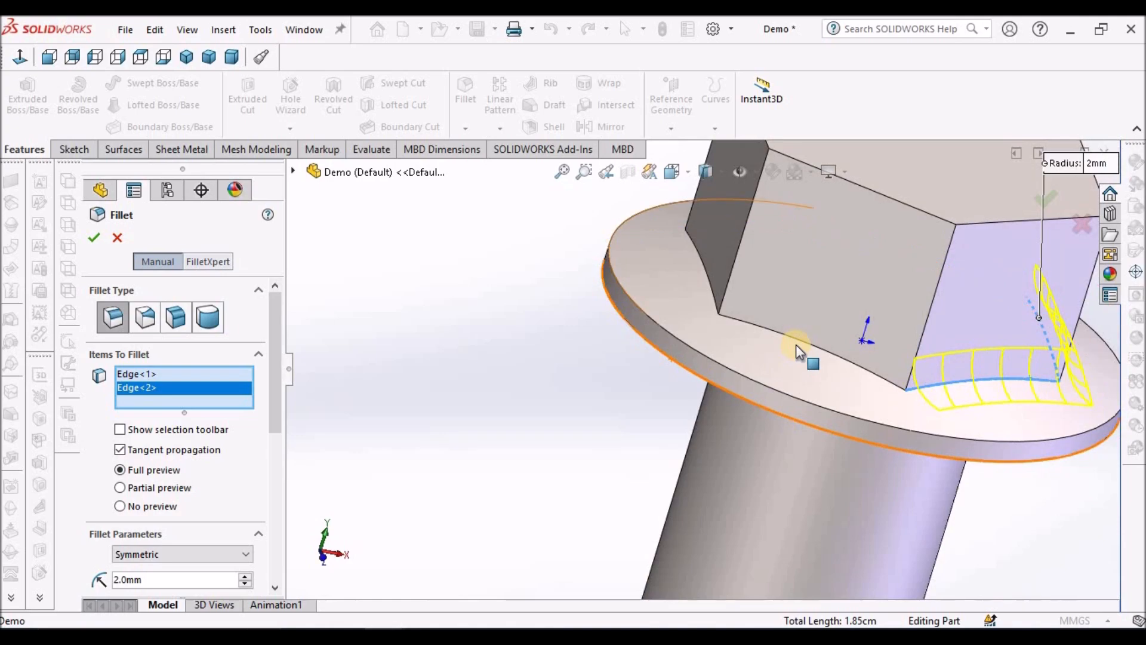
{"action": "left_click", "coordinate": [798, 342]}
{"action": "left_click", "coordinate": [707, 277]}
{"action": "middle_click_drag", "start_coordinate": [749, 395], "coordinate": [815, 409]}
{"action": "scroll", "coordinate": [815, 409], "scroll_direction": "up", "scroll_amount": 6}
{"action": "scroll", "coordinate": [647, 301], "scroll_direction": "down", "scroll_amount": 5}
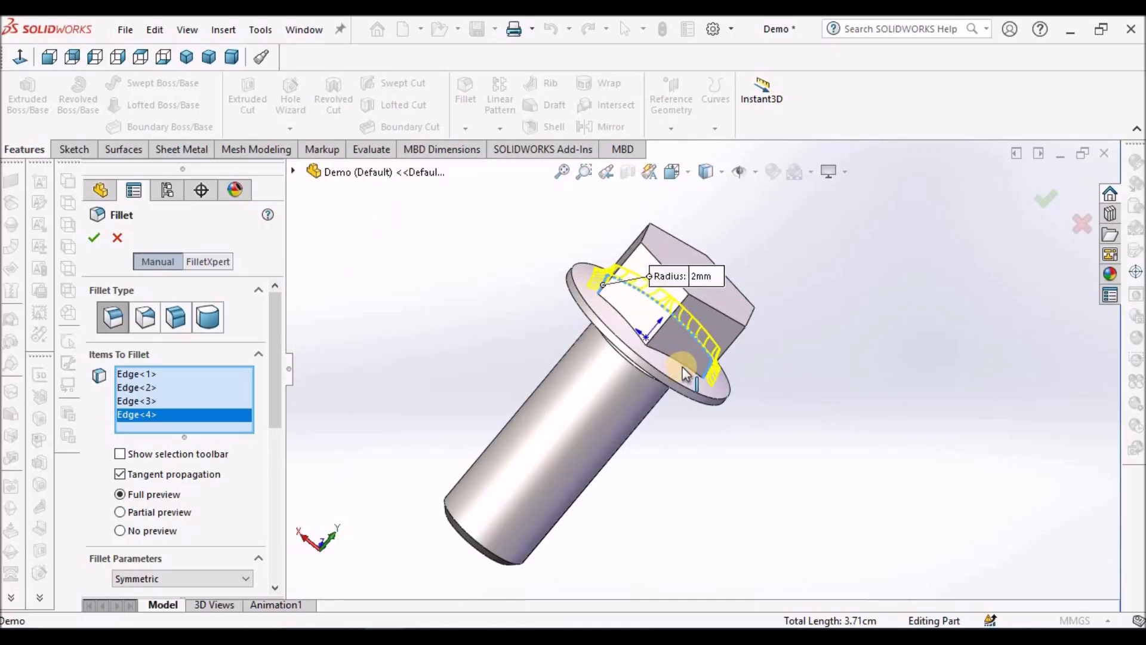
{"action": "left_click", "coordinate": [601, 318]}
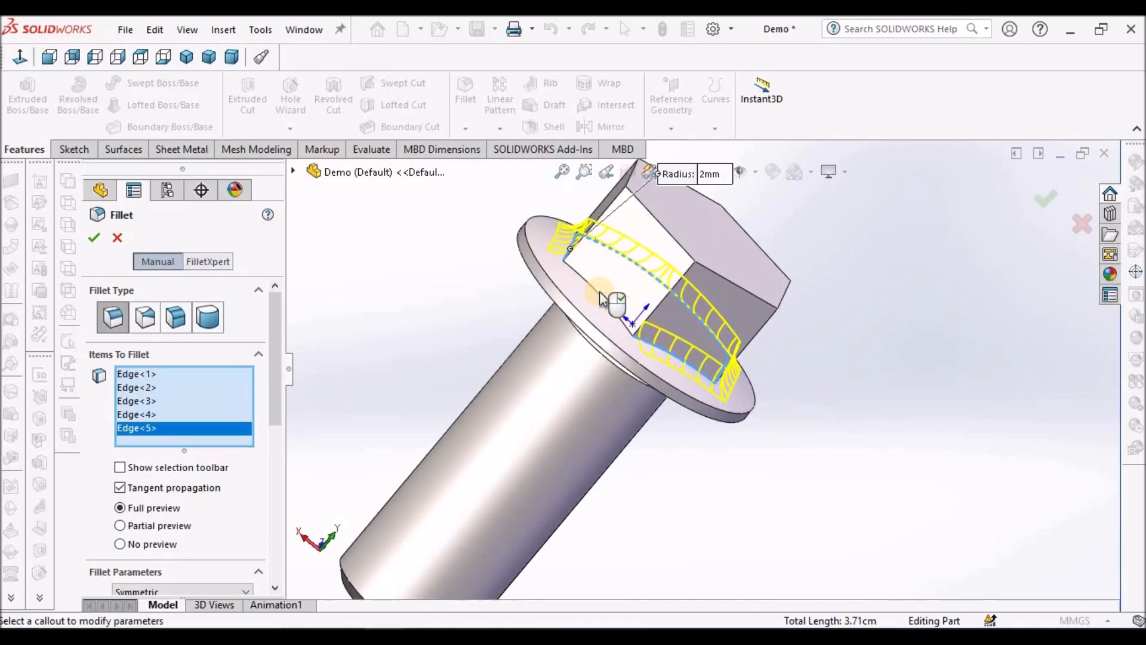
{"action": "left_click", "coordinate": [599, 293]}
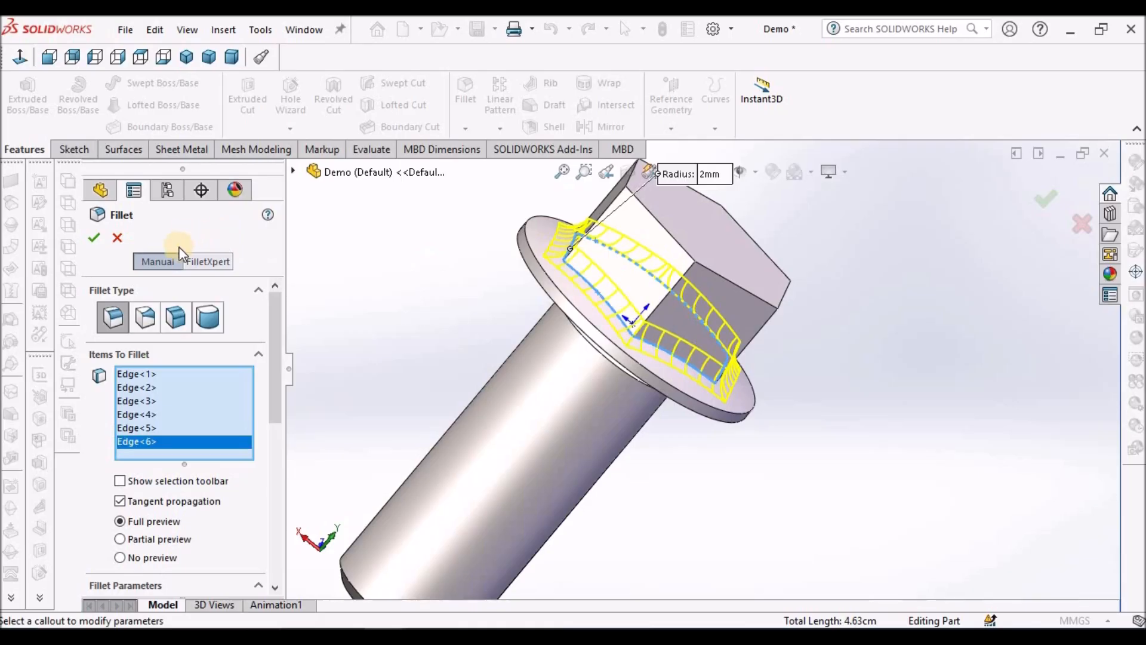
{"action": "right_click", "coordinate": [397, 287]}
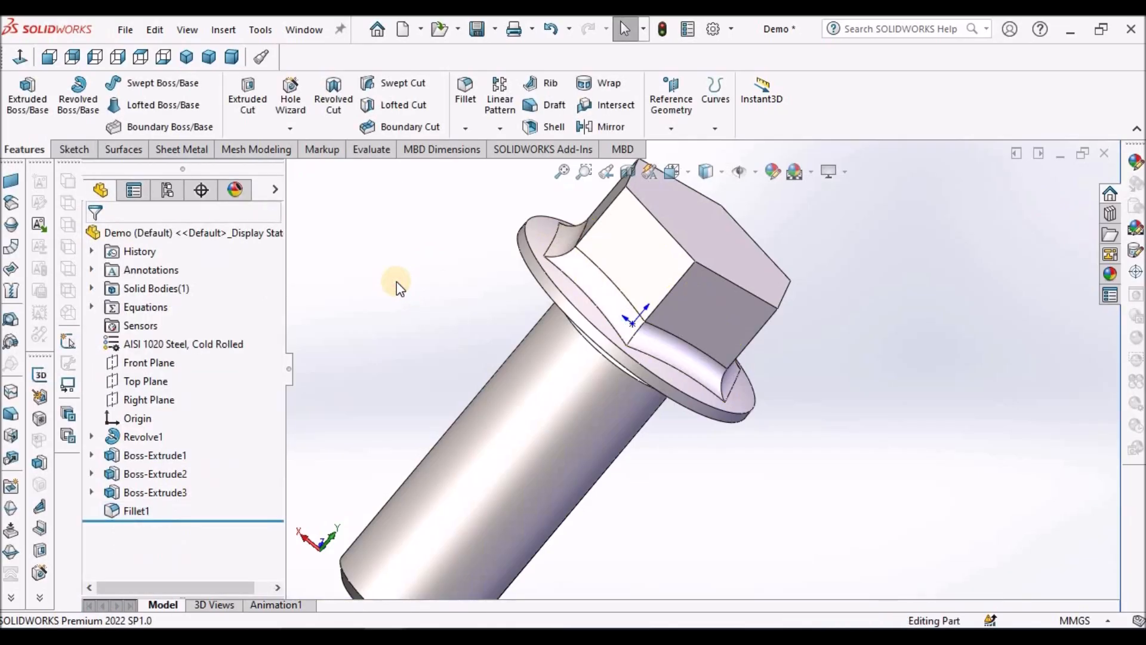
Step: Start a sketch on the Right Plane
{"action": "key", "text": "f"}
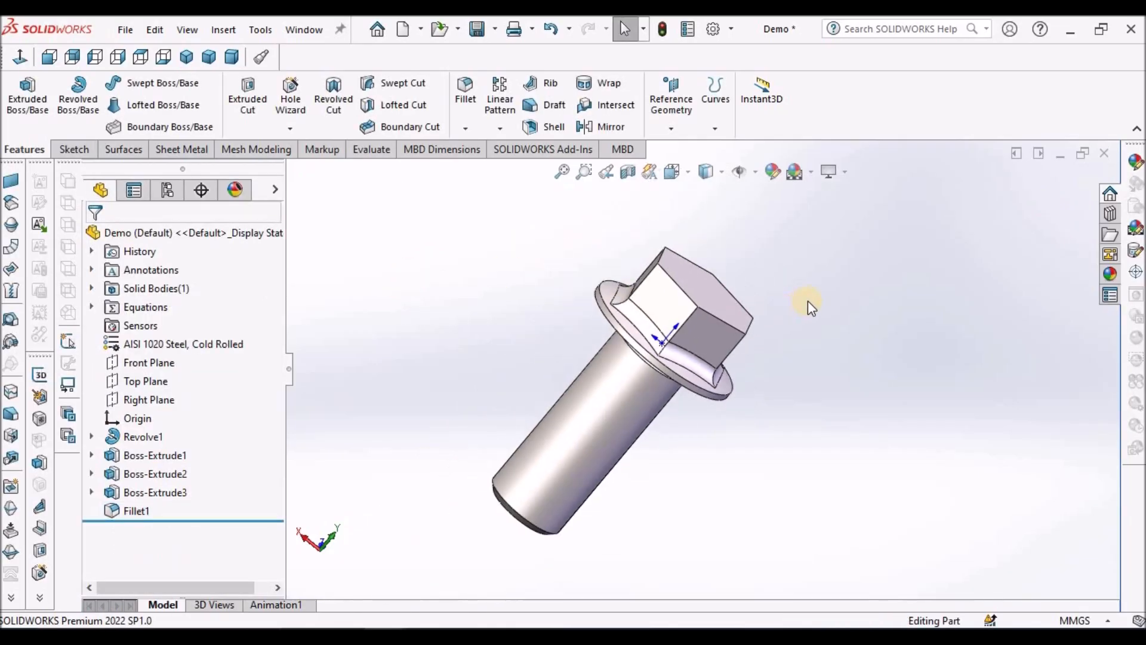
{"action": "left_click", "coordinate": [49, 59]}
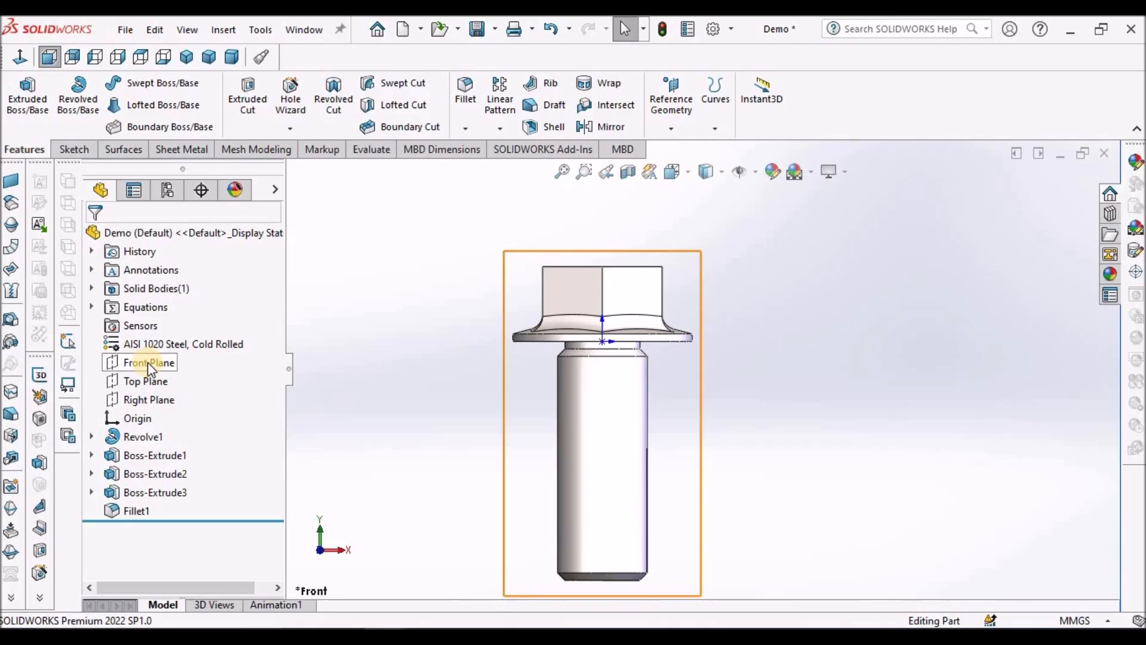
{"action": "left_click", "coordinate": [147, 399]}
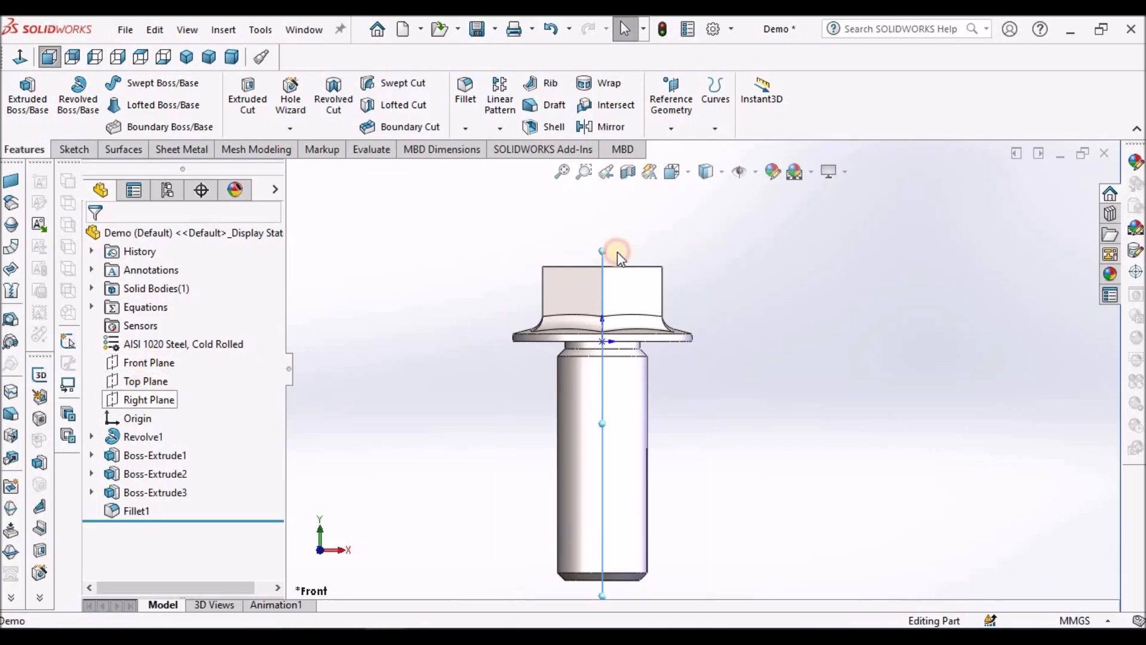
{"action": "middle_click_drag", "start_coordinate": [701, 212], "coordinate": [636, 315]}
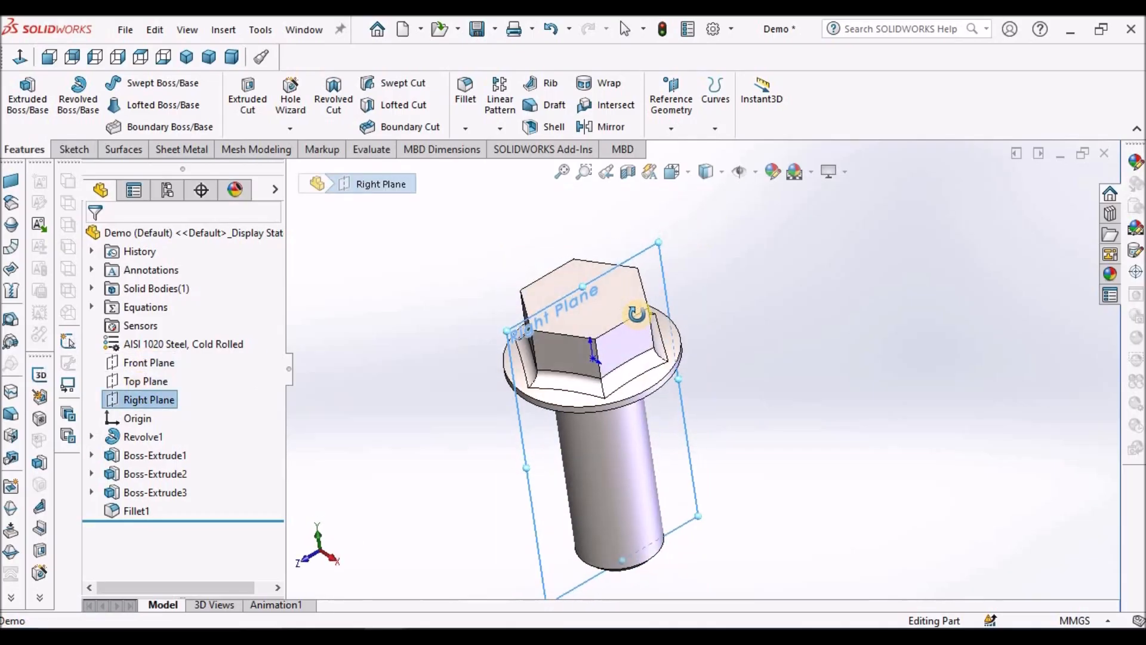
{"action": "scroll", "coordinate": [533, 331], "scroll_direction": "down", "scroll_amount": 5}
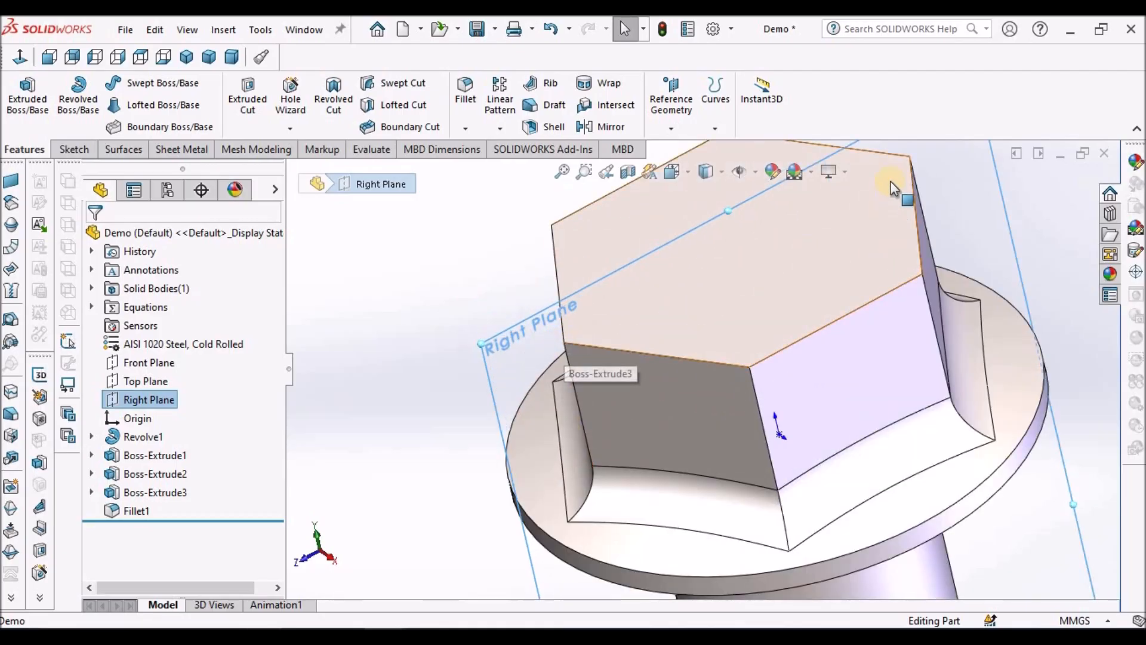
{"action": "scroll", "coordinate": [600, 256], "scroll_direction": "up", "scroll_amount": 3}
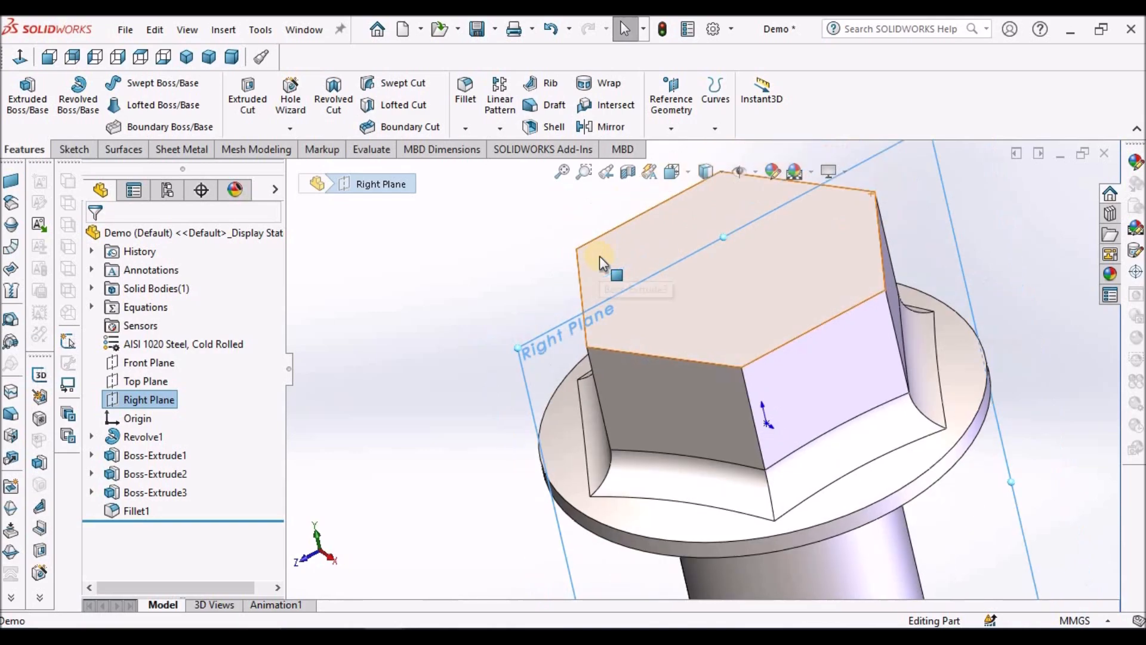
{"action": "left_click", "coordinate": [74, 149]}
{"action": "left_click", "coordinate": [21, 93]}
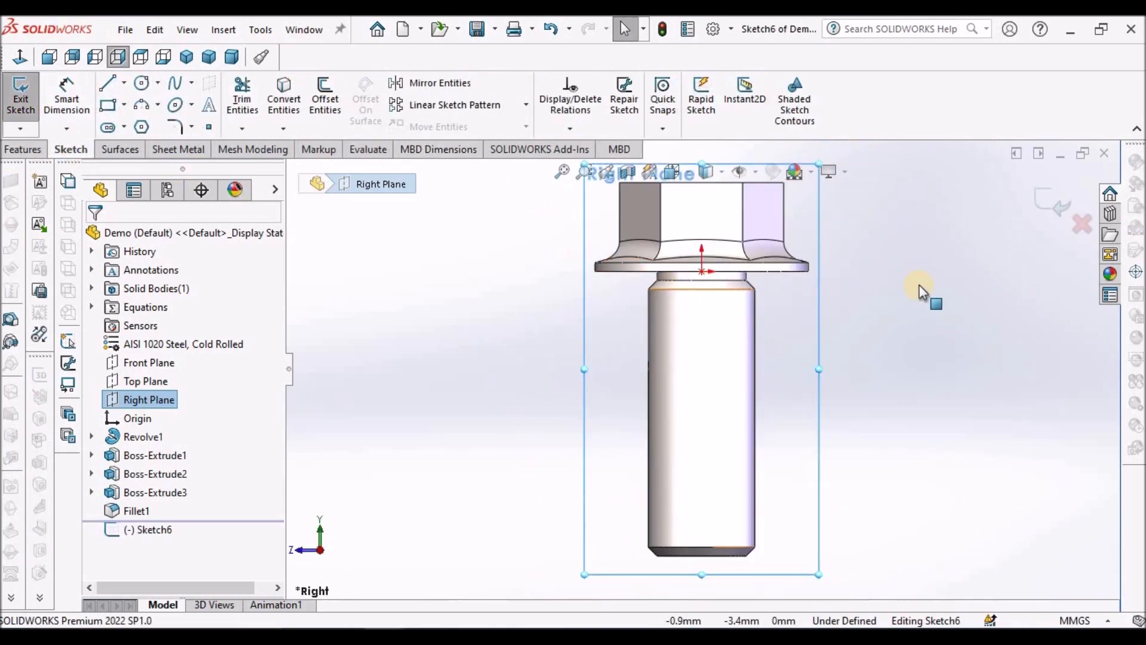
Step: Sketch a diagonal line cutting across the upper outer corner of the hexagon head
{"action": "left_click", "coordinate": [919, 284]}
{"action": "scroll", "coordinate": [786, 216], "scroll_direction": "down", "scroll_amount": 4}
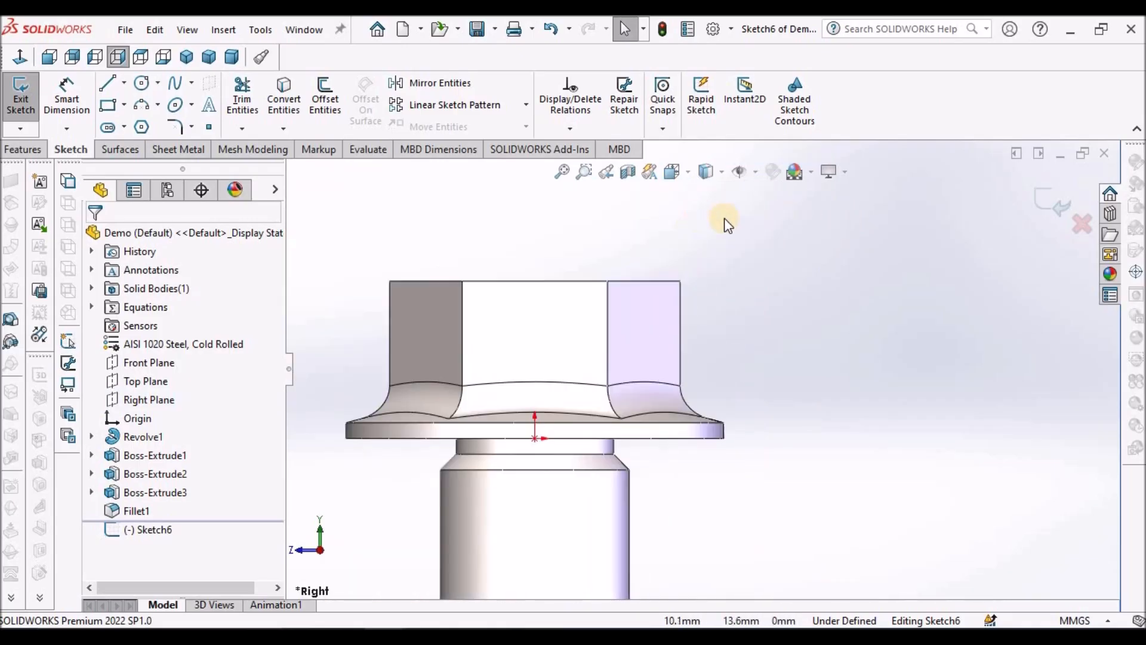
{"action": "scroll", "coordinate": [705, 197], "scroll_direction": "down", "scroll_amount": 1}
{"action": "left_click_drag", "start_coordinate": [643, 286], "coordinate": [692, 346]}
{"action": "right_click", "coordinate": [567, 226]}
{"action": "left_click", "coordinate": [594, 237]}
Step: Draw a construction centerline from the head's upper outer corner to the diagonal line
{"action": "left_click", "coordinate": [126, 85]}
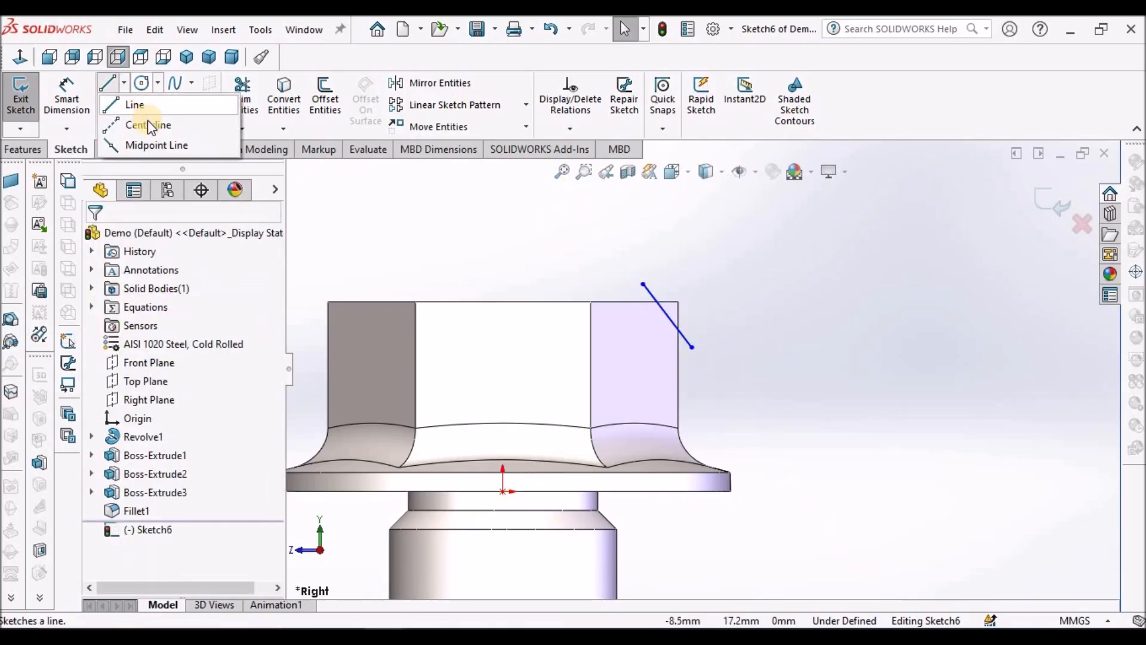
{"action": "left_click", "coordinate": [146, 120]}
{"action": "scroll", "coordinate": [659, 275], "scroll_direction": "down", "scroll_amount": 3}
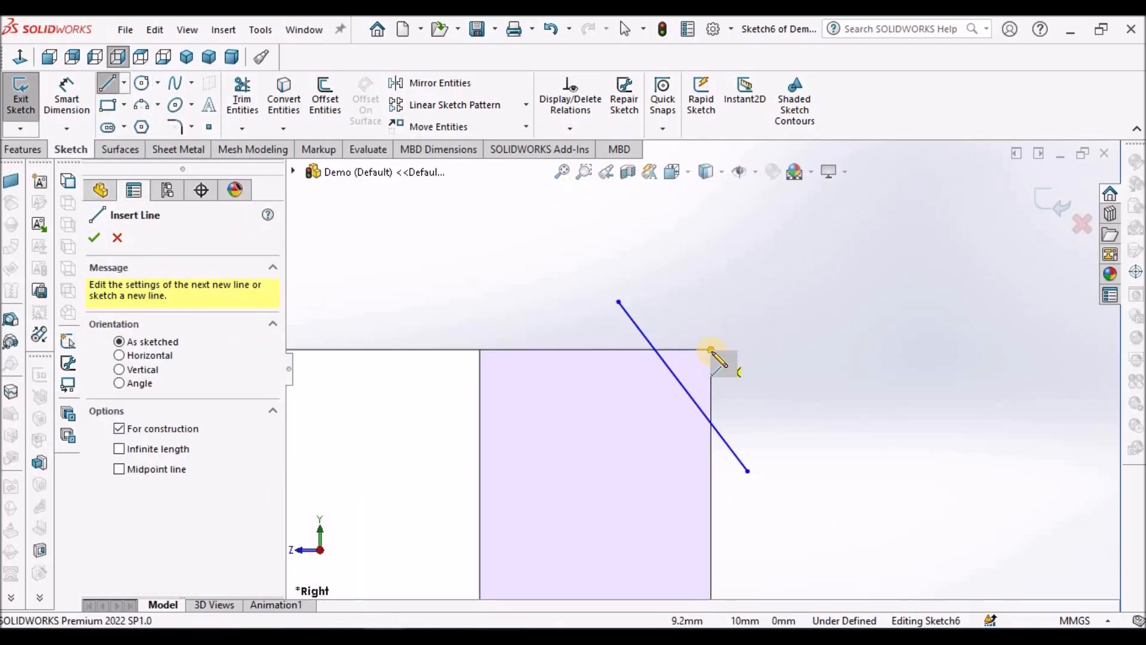
{"action": "left_click", "coordinate": [710, 350]}
{"action": "left_click", "coordinate": [683, 387]}
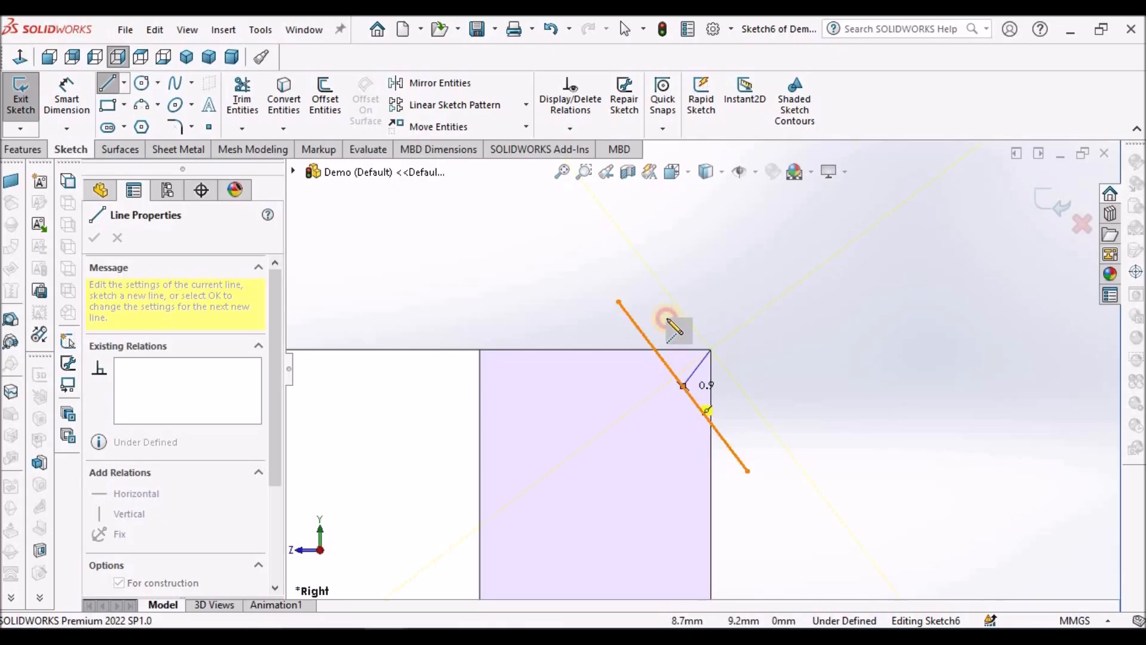
{"action": "right_click", "coordinate": [665, 281]}
{"action": "left_click", "coordinate": [699, 293]}
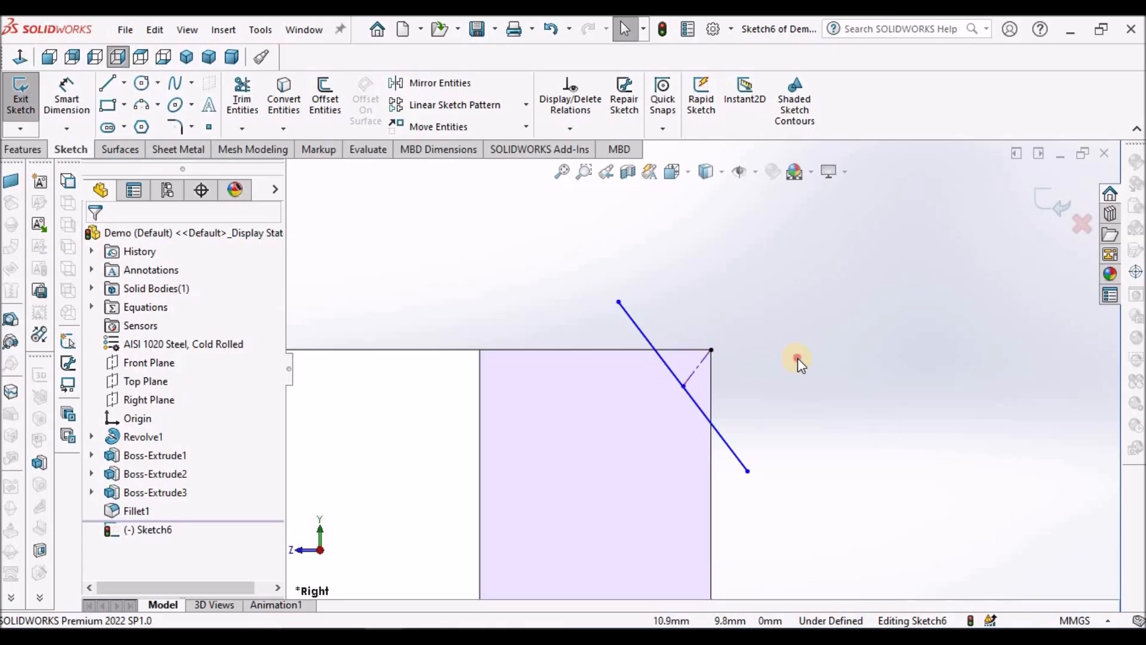
Step: Make the construction centerline and the diagonal line perpendicular to each other
{"action": "scroll", "coordinate": [654, 387], "scroll_direction": "down", "scroll_amount": 5}
{"action": "left_click", "coordinate": [786, 328]}
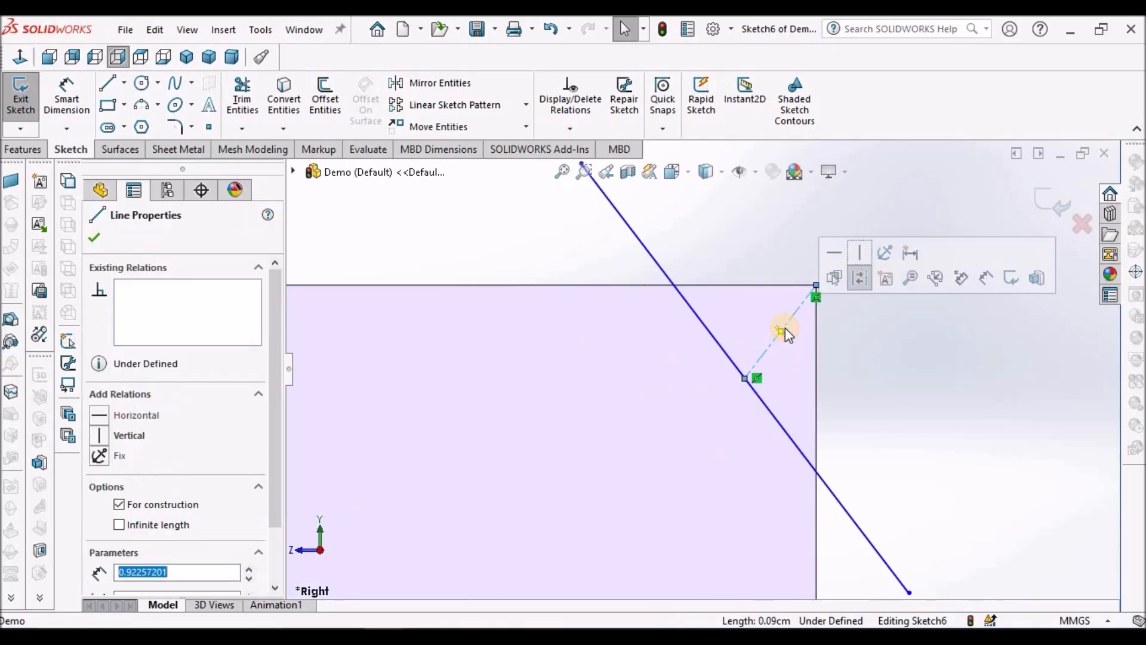
{"action": "left_click", "coordinate": [720, 350], "text": "ctrl"}
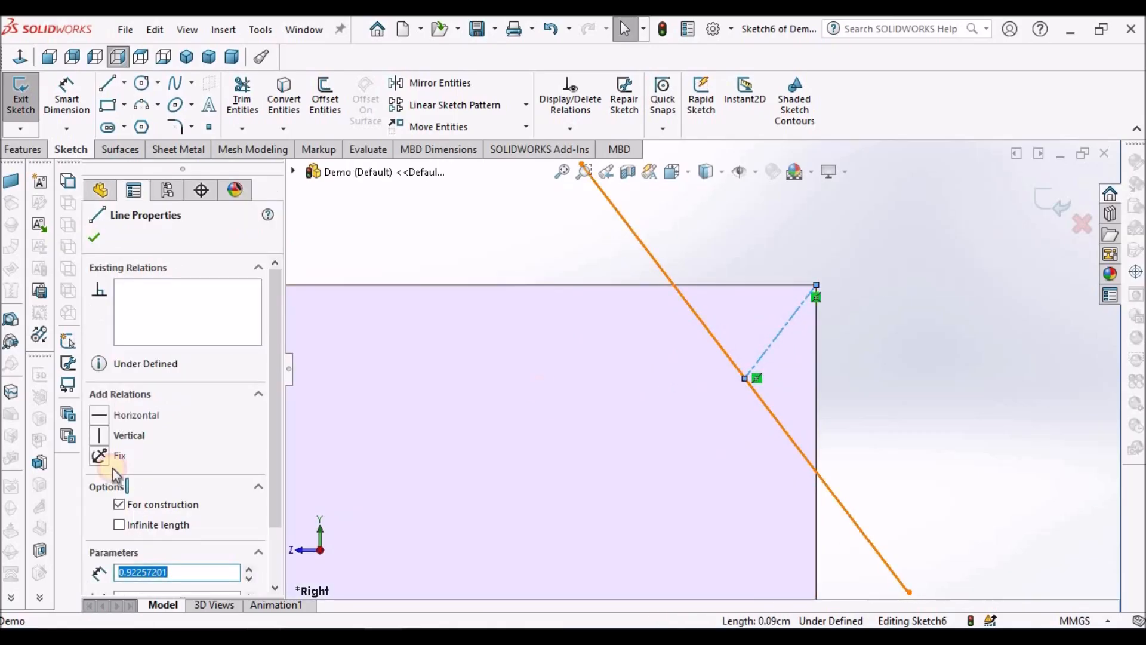
{"action": "left_click", "coordinate": [108, 570]}
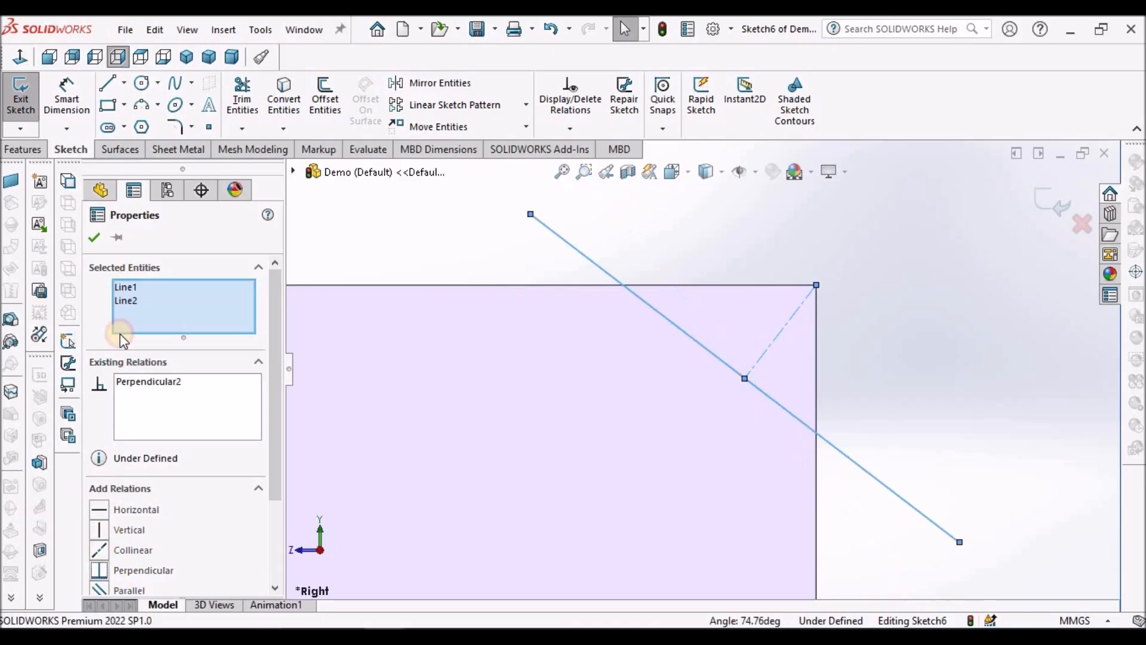
{"action": "left_click", "coordinate": [102, 242]}
{"action": "left_click", "coordinate": [545, 225]}
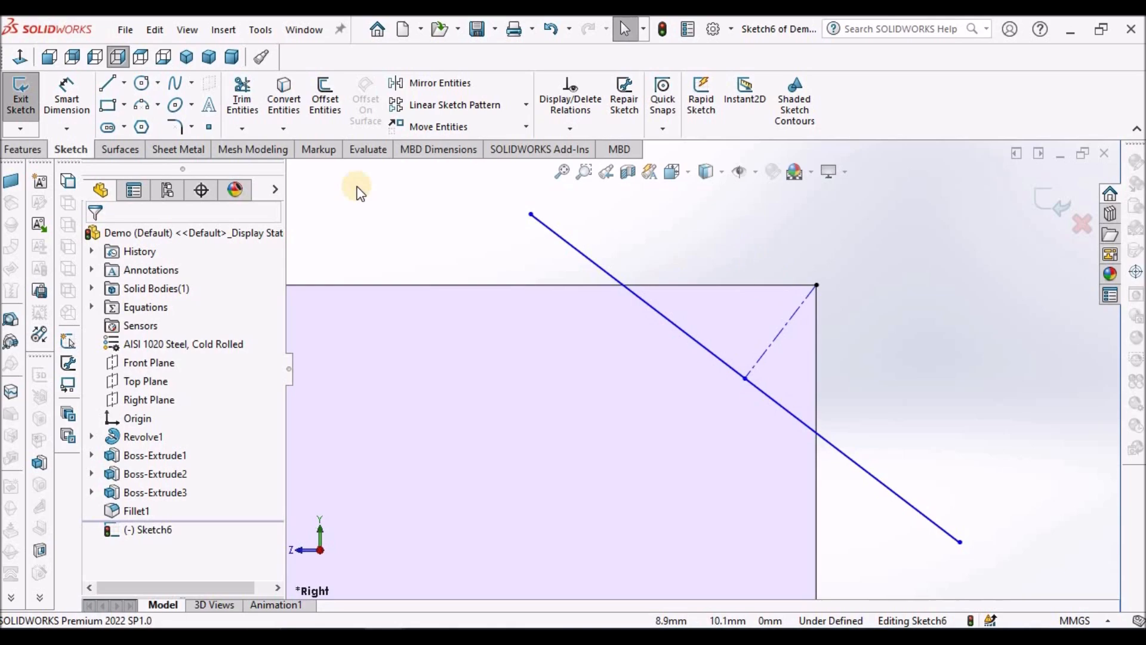
Step: Dimension the angle between the head's top edge and the construction centerline as 45 degrees
{"action": "left_click", "coordinate": [67, 95]}
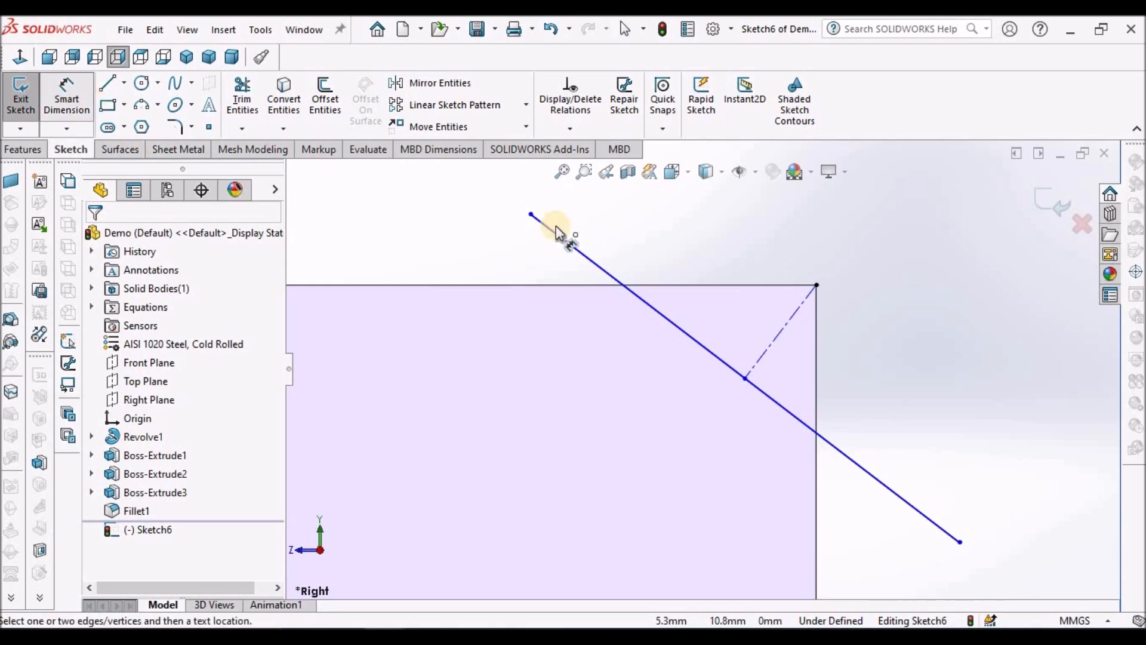
{"action": "left_click", "coordinate": [743, 286]}
{"action": "left_click", "coordinate": [774, 343]}
{"action": "left_click", "coordinate": [734, 320]}
{"action": "type", "text": "45"}
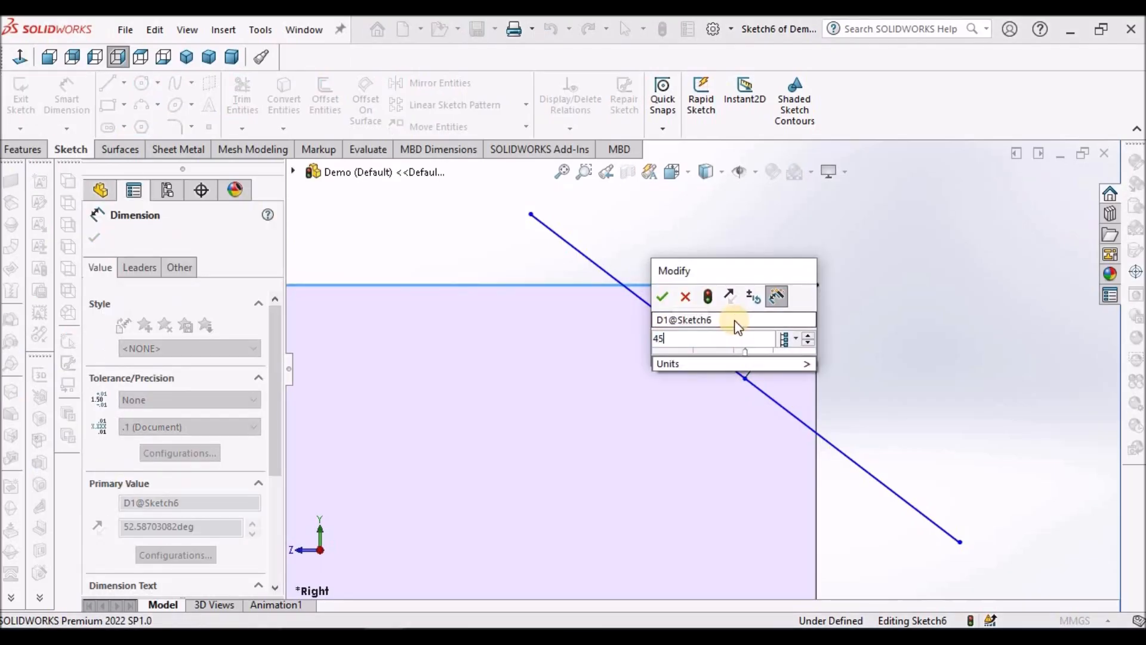
{"action": "key", "text": "Return"}
{"action": "left_click", "coordinate": [879, 352]}
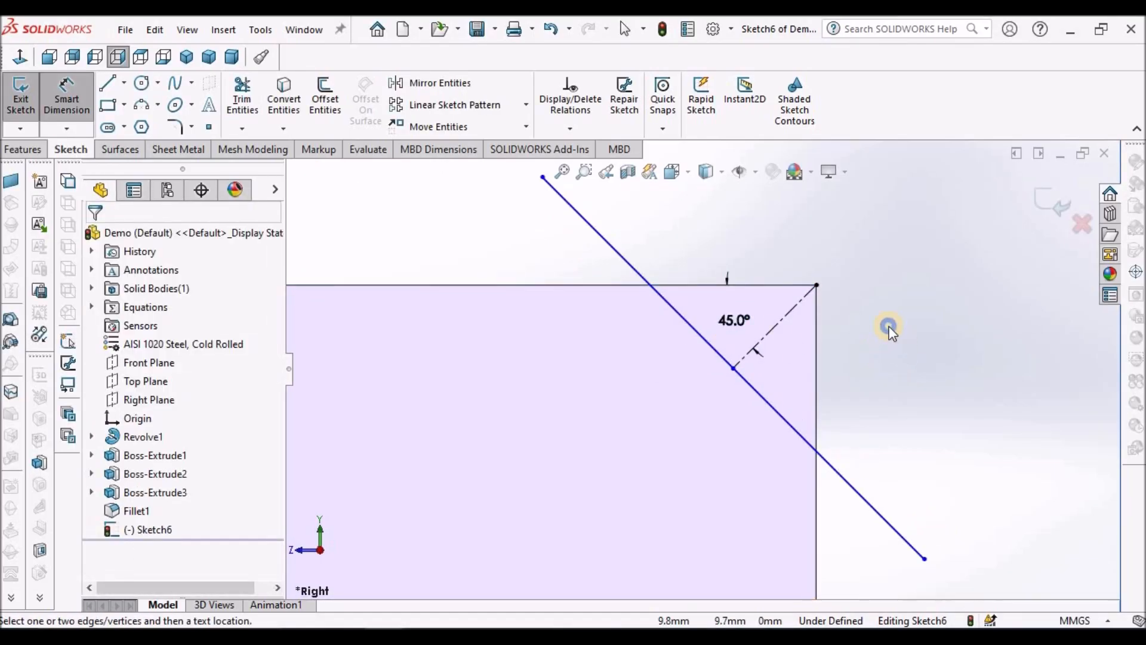
{"action": "right_click", "coordinate": [889, 330]}
{"action": "left_click", "coordinate": [892, 377]}
{"action": "key", "text": "f"}
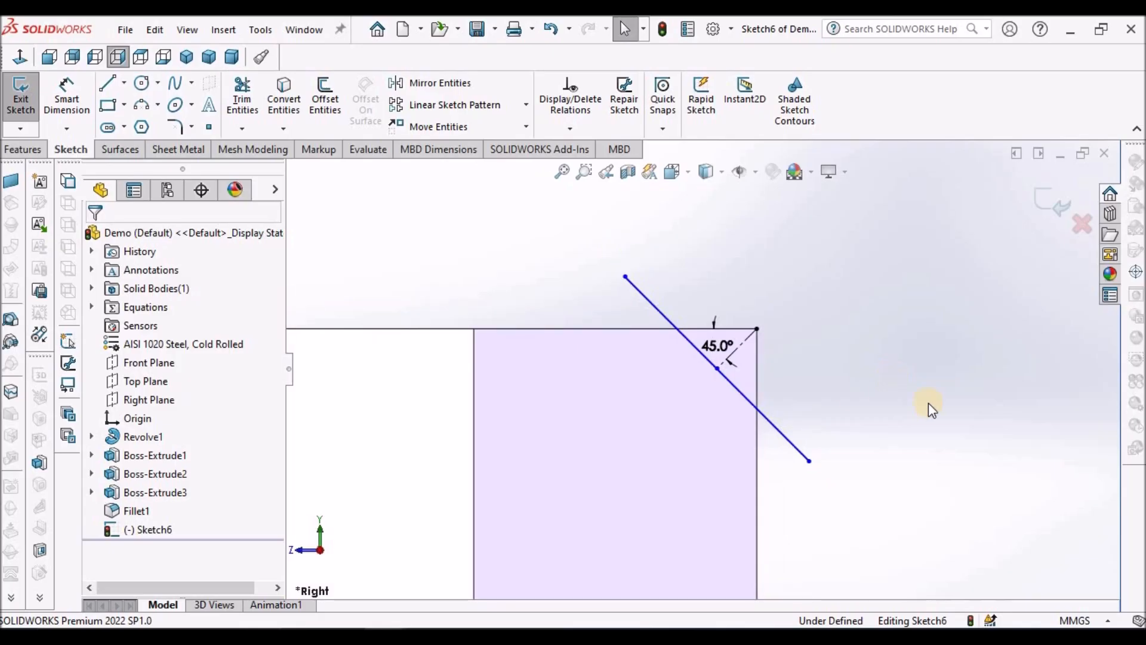
Step: Dimension the construction centerline's length as 1 mm
{"action": "left_click", "coordinate": [66, 96]}
{"action": "left_click", "coordinate": [739, 349]}
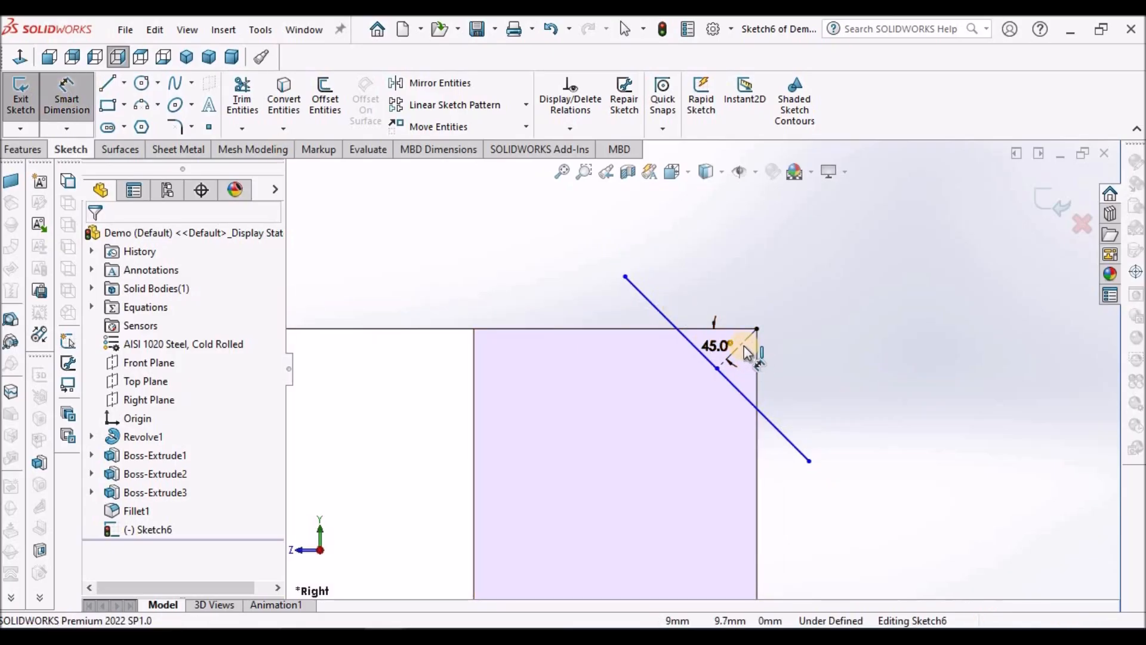
{"action": "left_click", "coordinate": [688, 297]}
{"action": "type", "text": "1"}
{"action": "key", "text": "Return"}
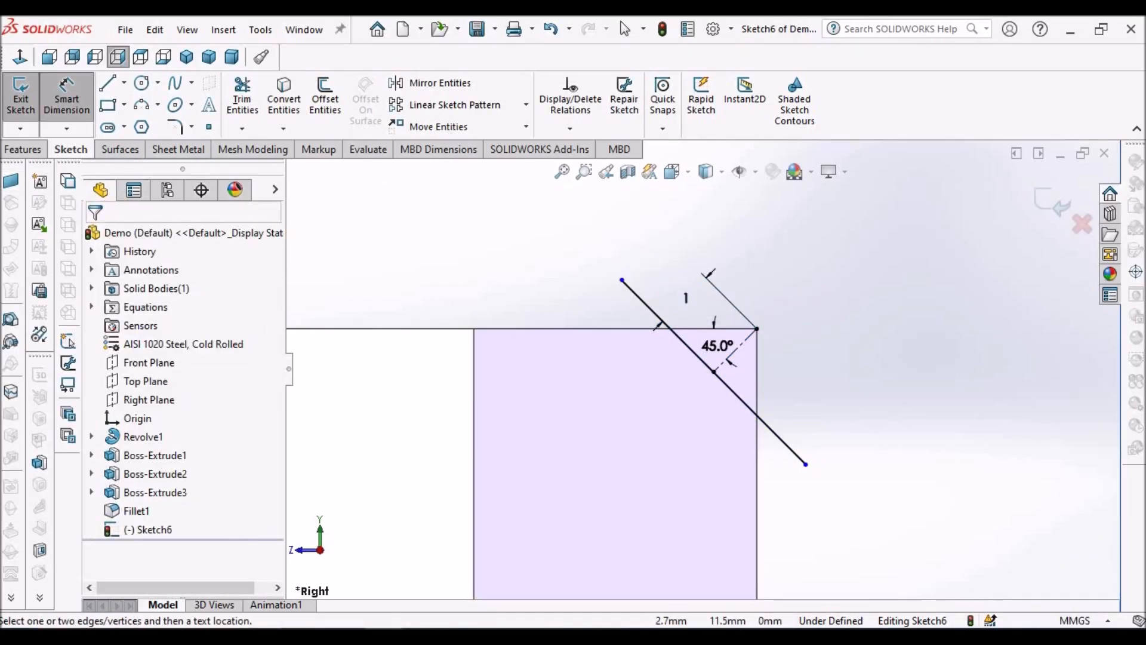
Step: Close the profile with a 3-point arc of about 2.2 mm radius joining the diagonal line's ends, bulging outside the head
{"action": "left_click", "coordinate": [24, 149]}
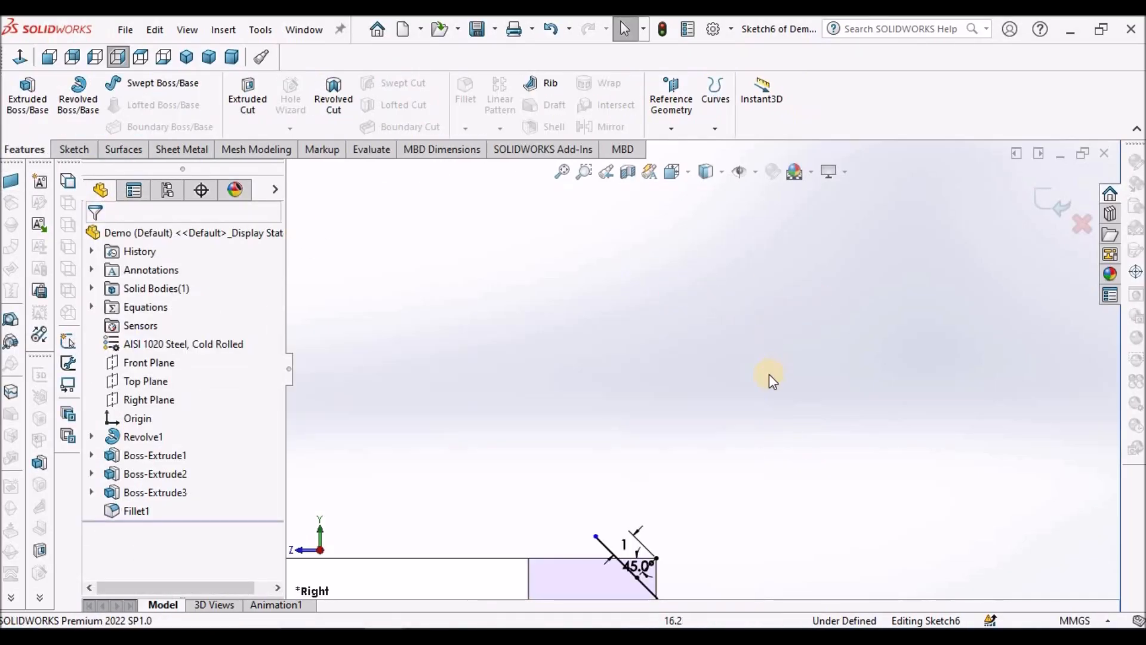
{"action": "scroll", "coordinate": [770, 380], "scroll_direction": "up", "scroll_amount": 2}
{"action": "scroll", "coordinate": [683, 519], "scroll_direction": "down", "scroll_amount": 4}
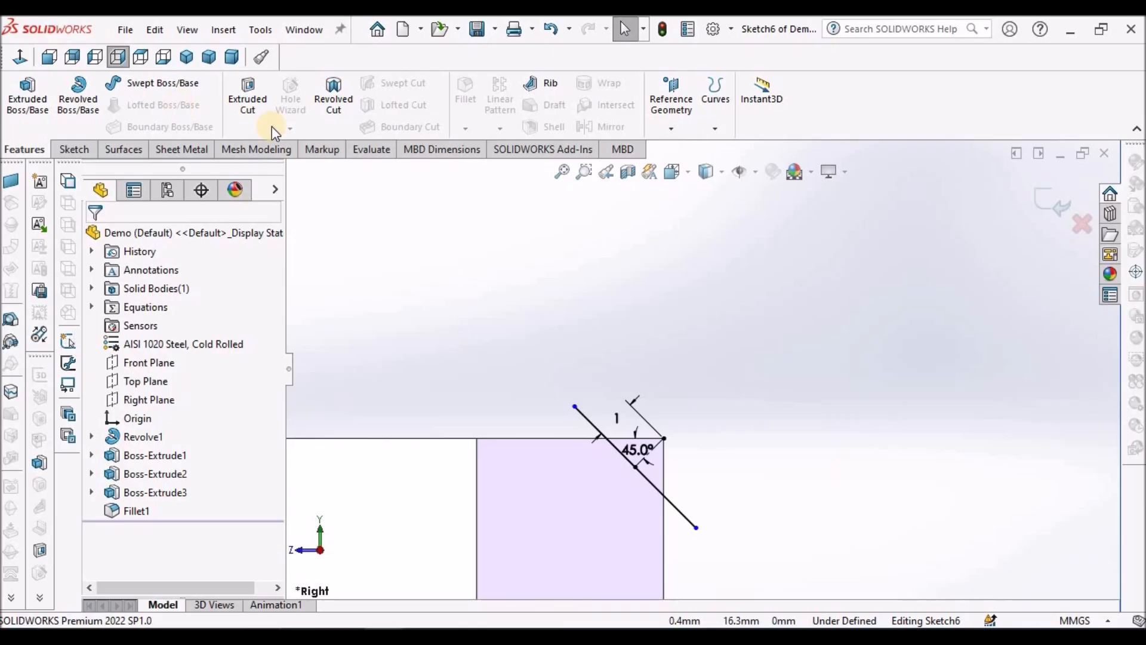
{"action": "left_click", "coordinate": [72, 149]}
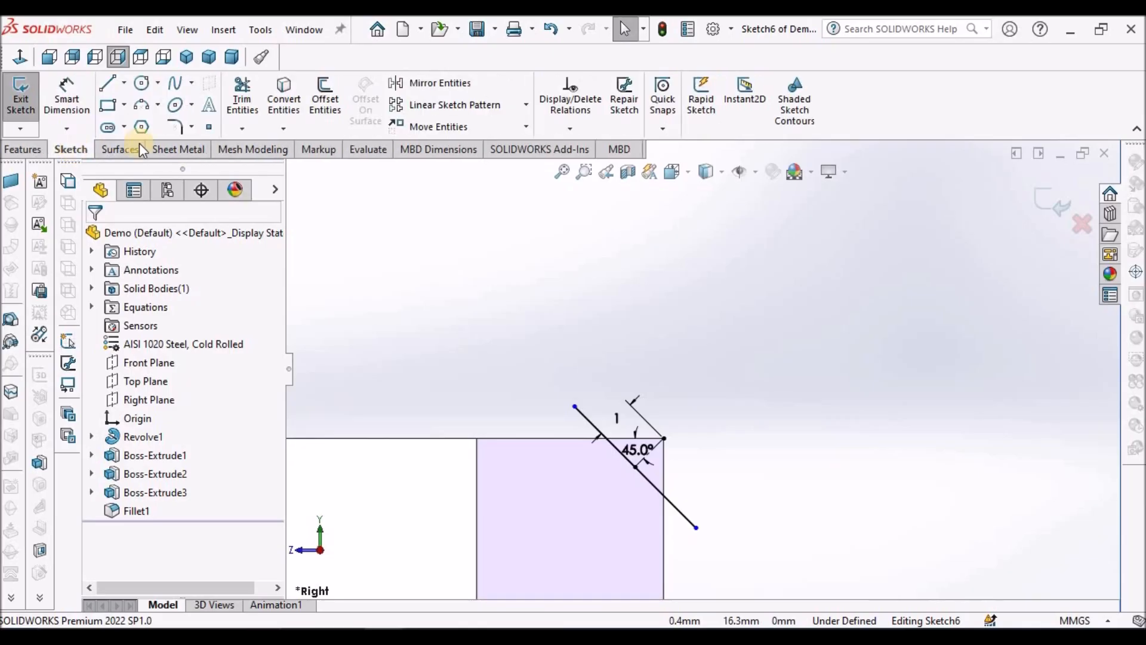
{"action": "left_click", "coordinate": [141, 105]}
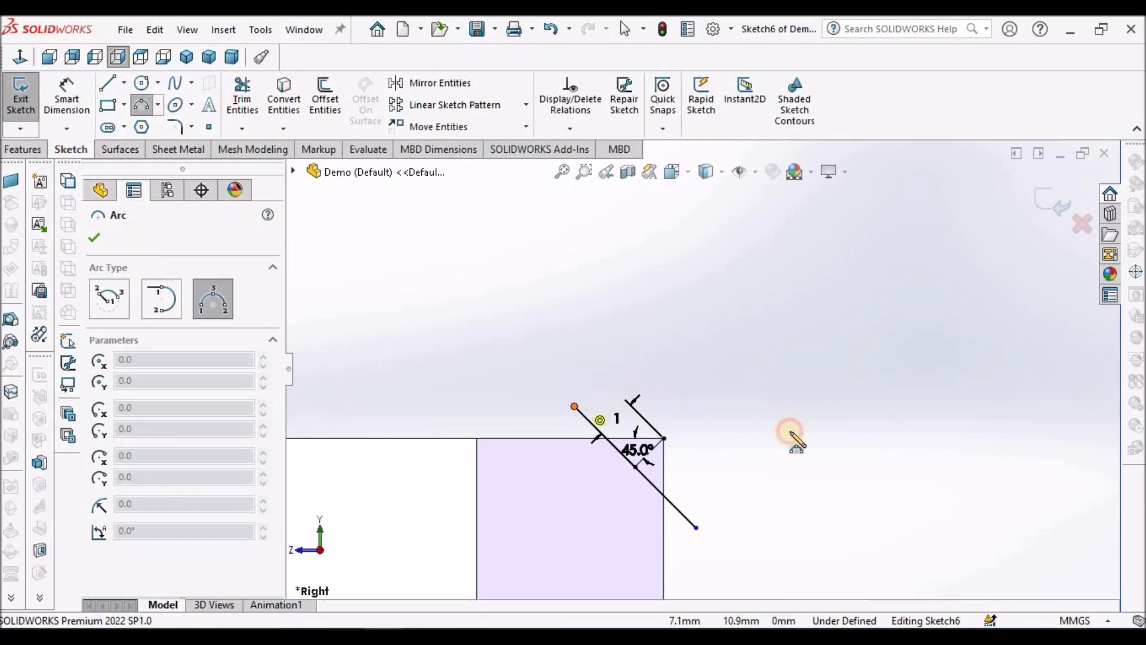
{"action": "left_click", "coordinate": [696, 527]}
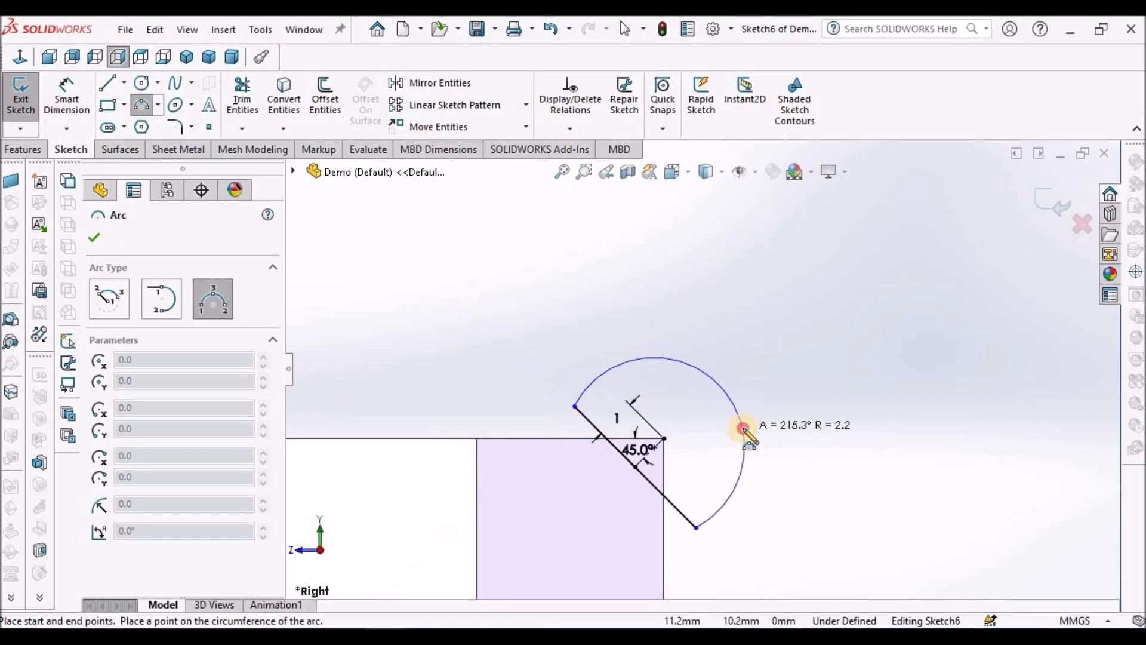
{"action": "left_click", "coordinate": [743, 429]}
{"action": "right_click", "coordinate": [801, 287]}
{"action": "left_click", "coordinate": [817, 294]}
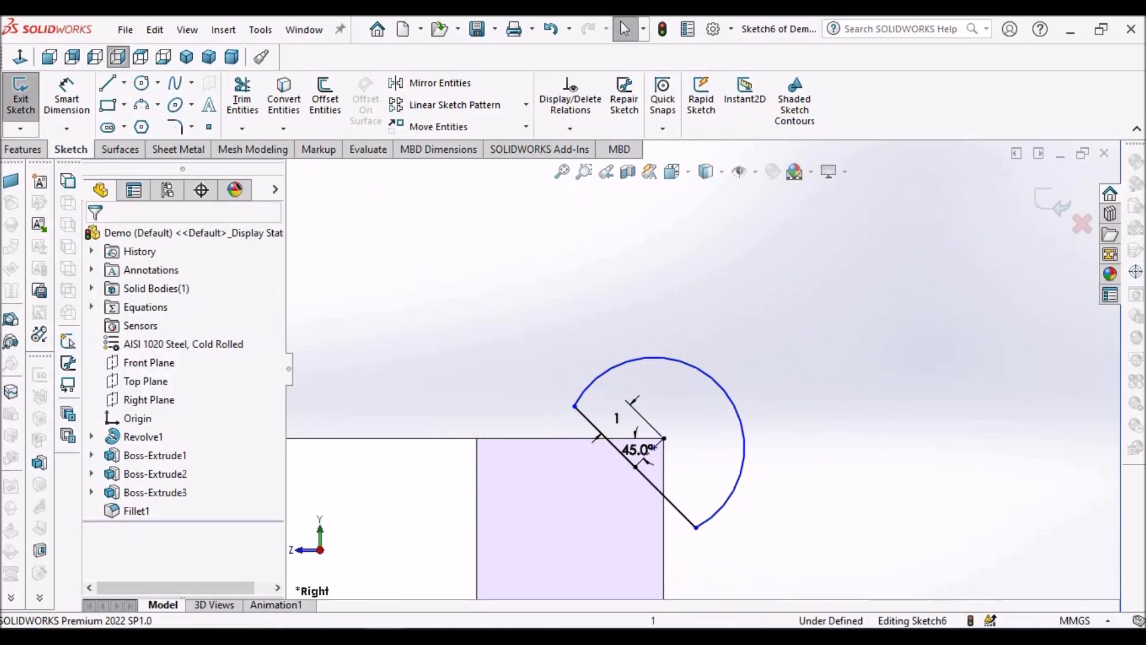
Step: Revolve-cut the closed profile 360 degrees about the bolt's central axis to chamfer the top corners of the hexagon head
{"action": "left_click", "coordinate": [31, 150]}
{"action": "left_click", "coordinate": [331, 98]}
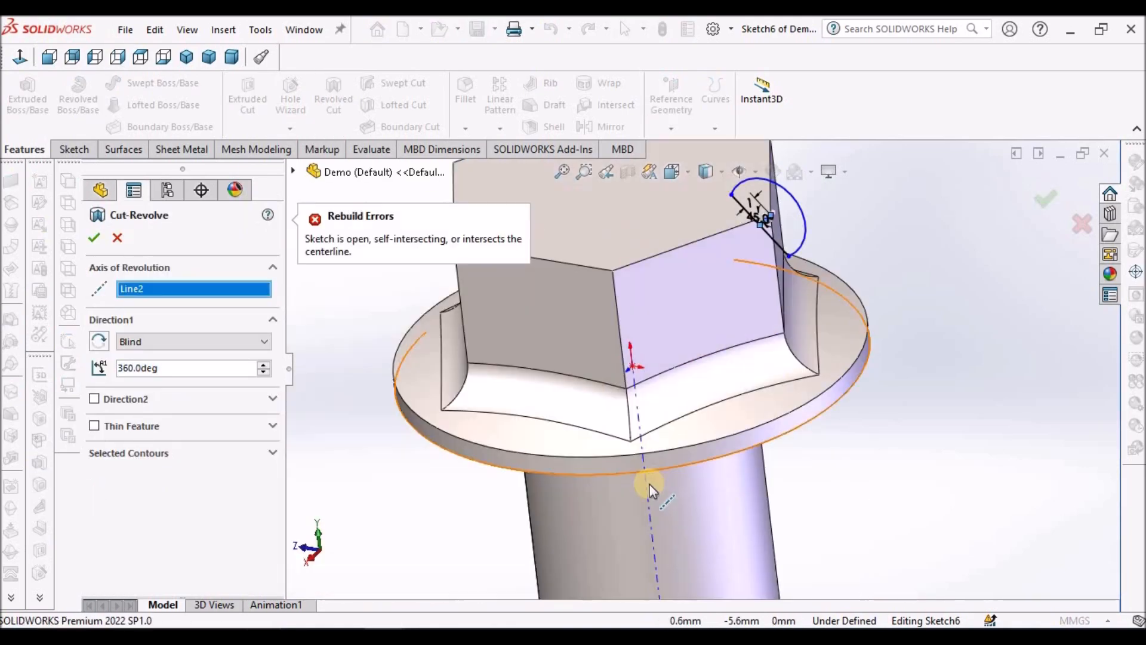
{"action": "left_click", "coordinate": [648, 486]}
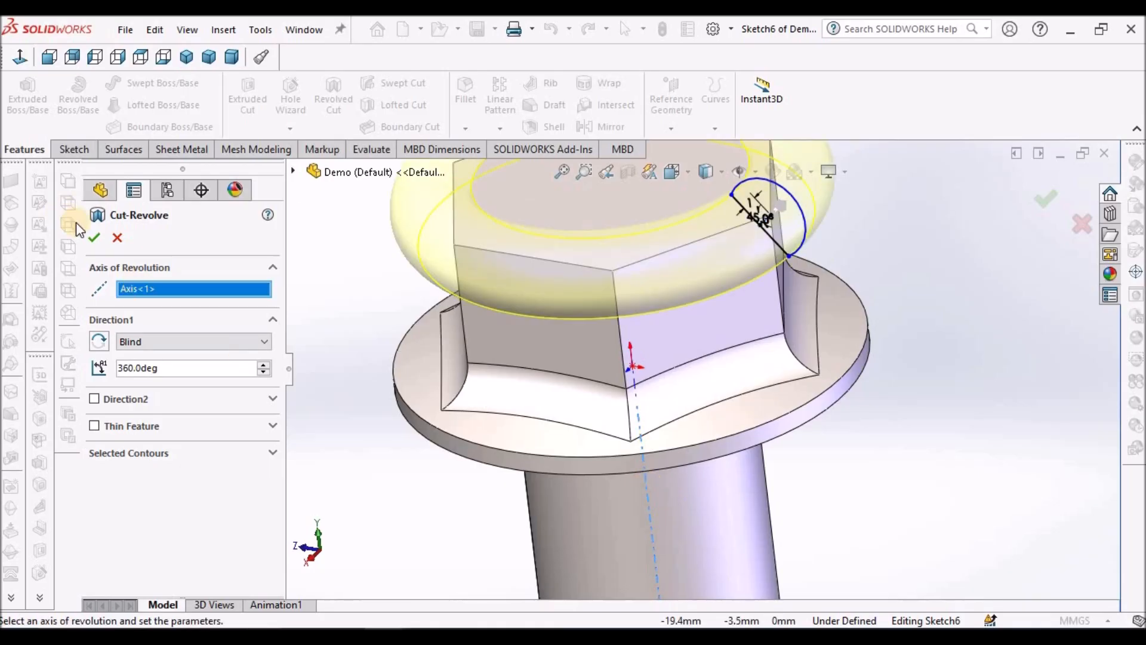
{"action": "left_click", "coordinate": [93, 236]}
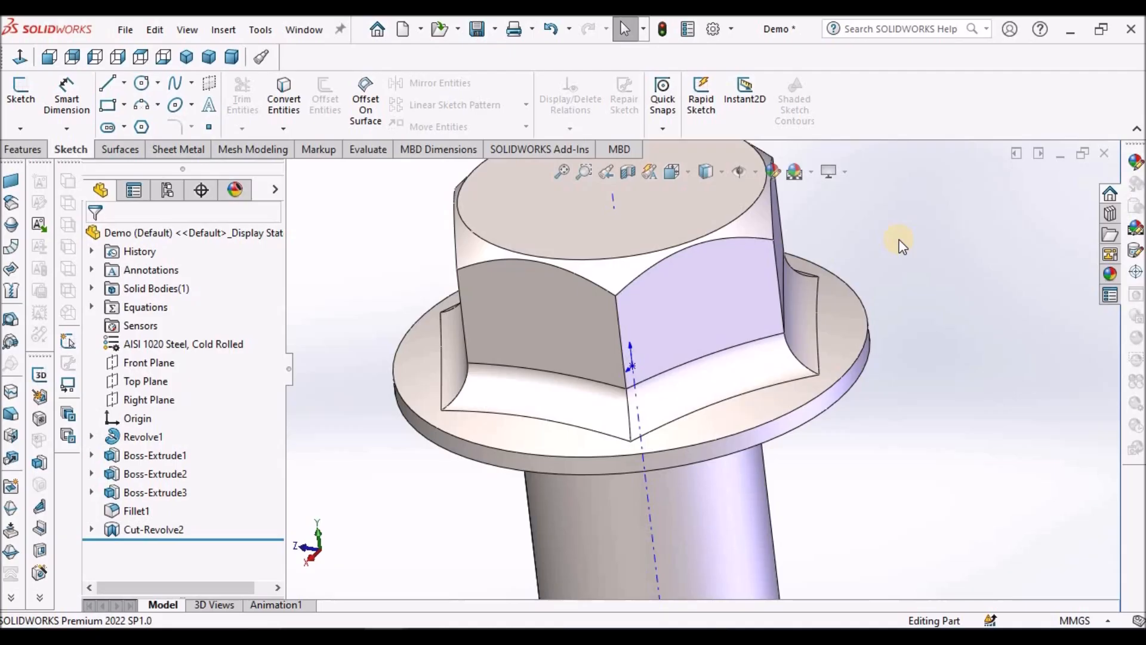
Step: Start a sketch on the head's circular top face and offset its edge 1 mm inward
{"action": "key", "text": "f"}
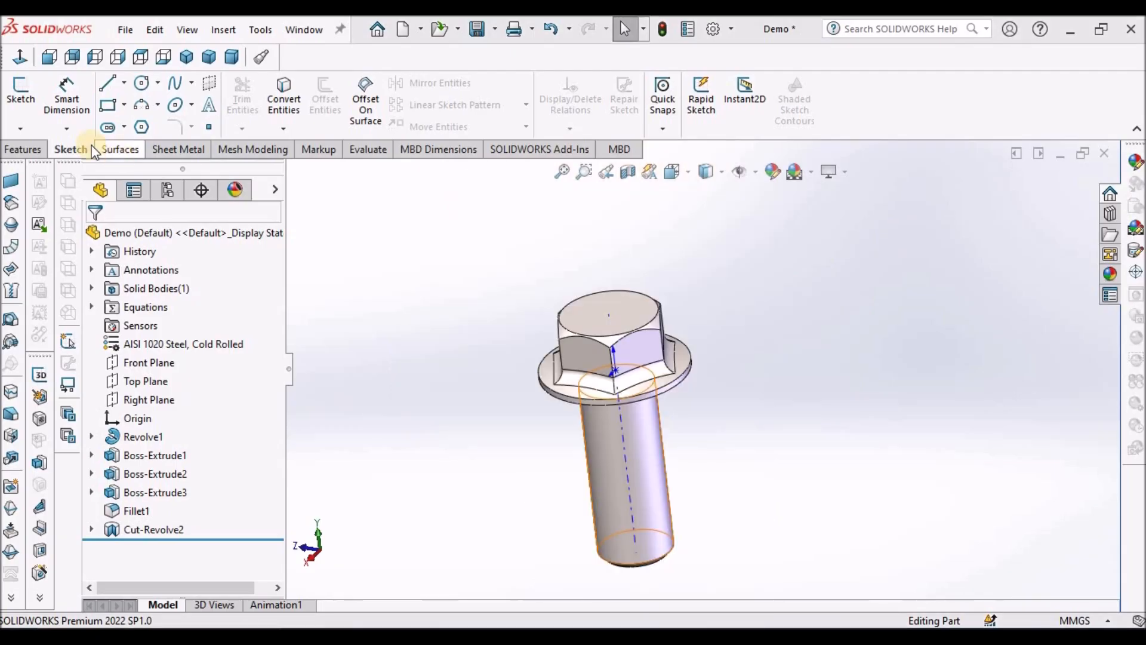
{"action": "left_click", "coordinate": [591, 320]}
{"action": "left_click", "coordinate": [18, 95]}
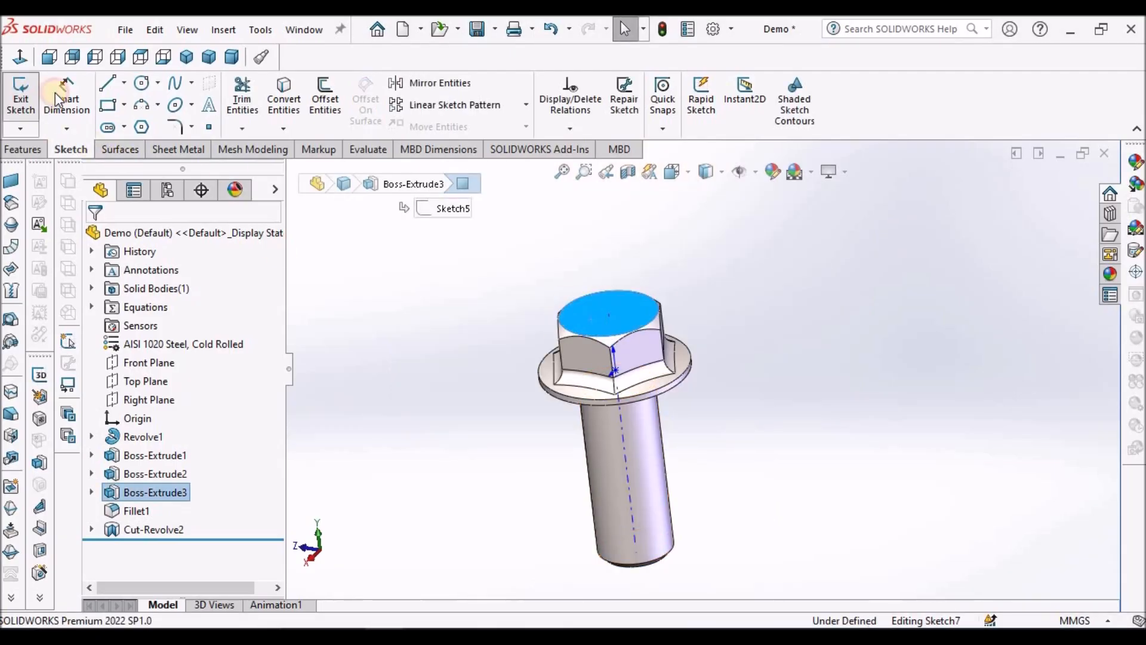
{"action": "left_click", "coordinate": [169, 105]}
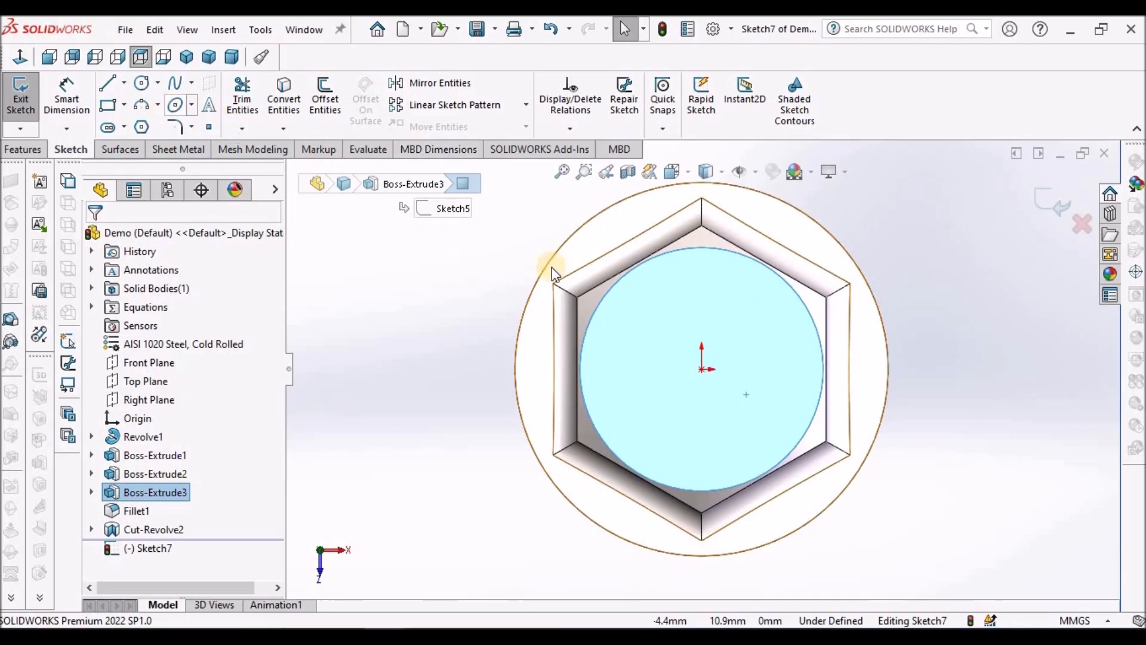
{"action": "left_click", "coordinate": [403, 283]}
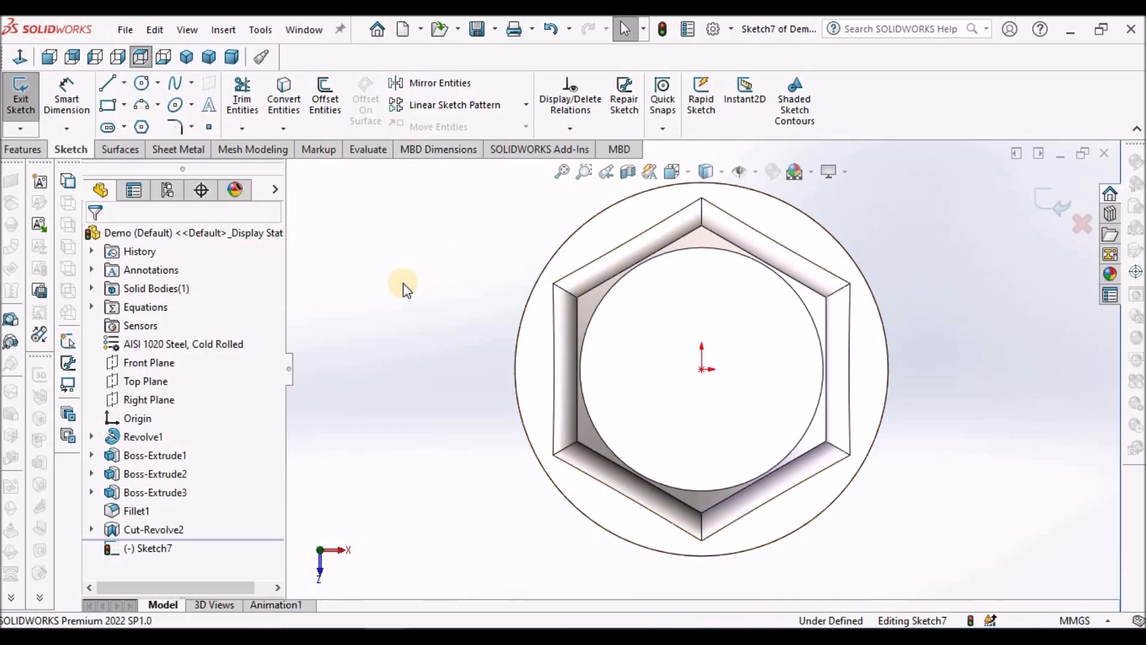
{"action": "left_click", "coordinate": [687, 249]}
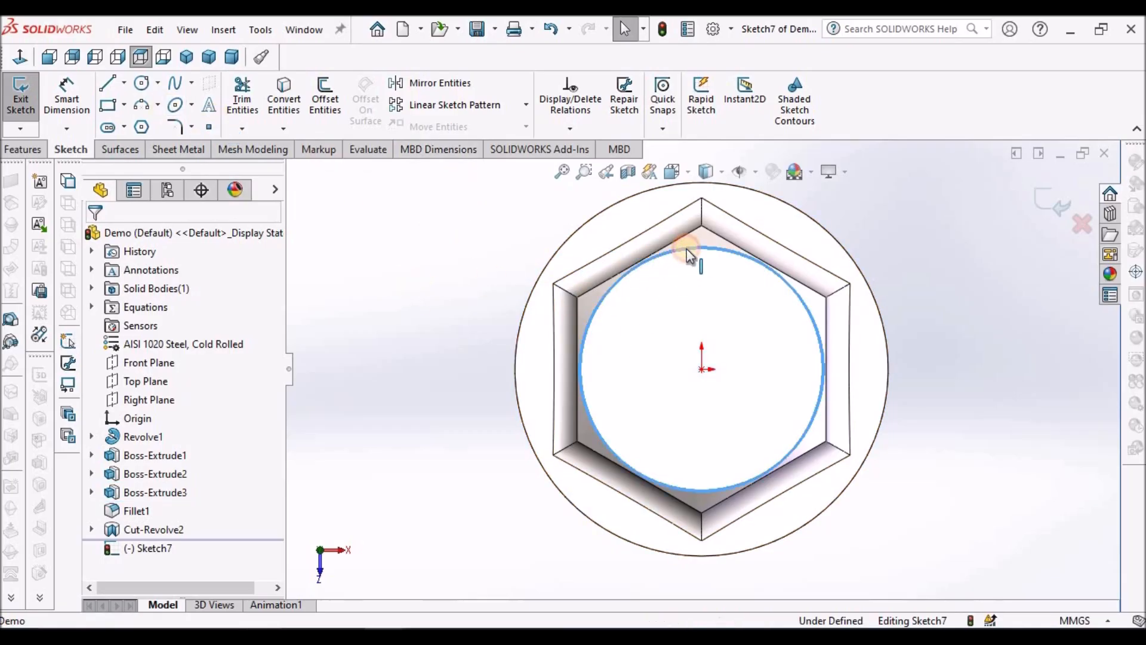
{"action": "left_click", "coordinate": [334, 93]}
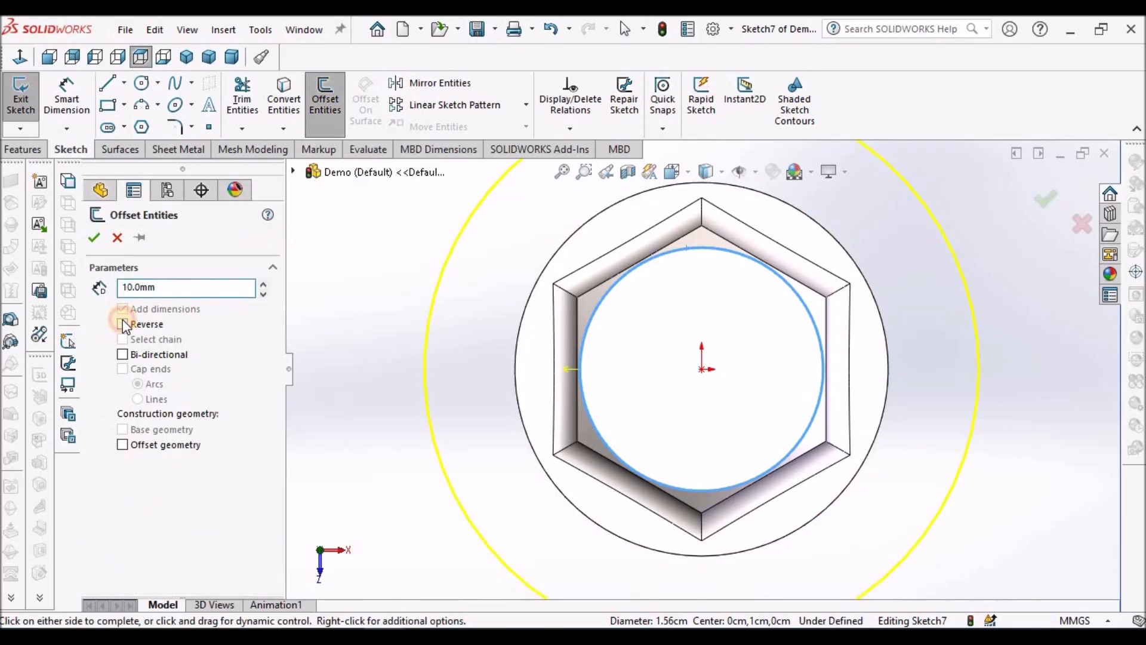
{"action": "type", "text": "1"}
{"action": "key", "text": "Return"}
{"action": "left_click", "coordinate": [94, 239]}
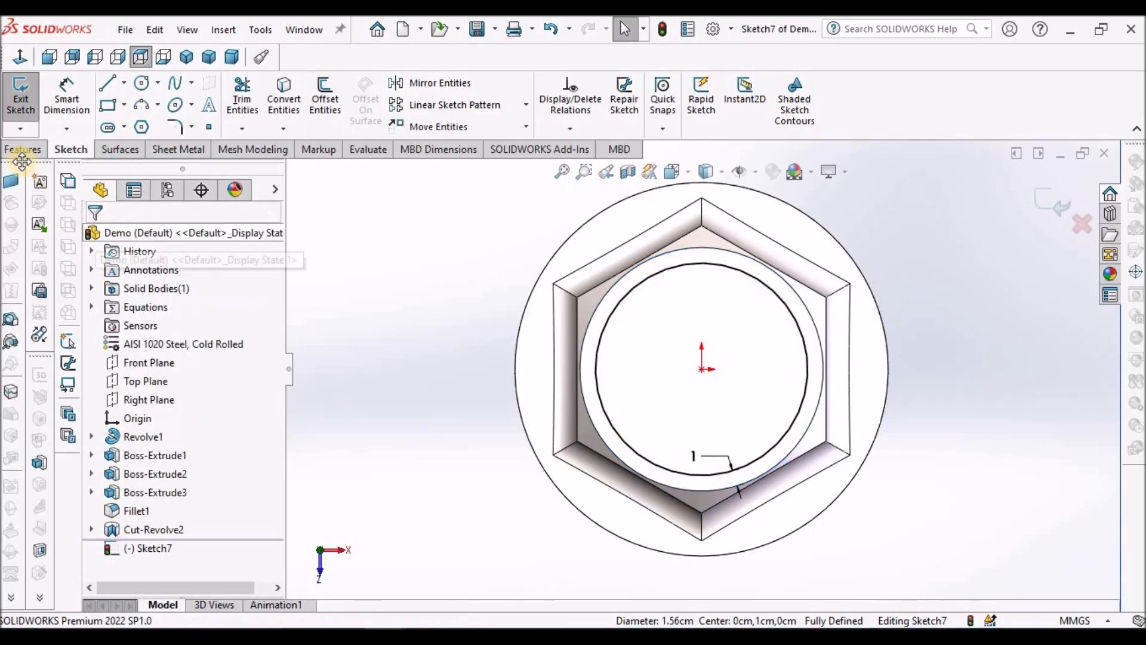
Step: Cut the offset circle 1 mm deep into the top of the head as a blind extruded cut
{"action": "left_click", "coordinate": [23, 148]}
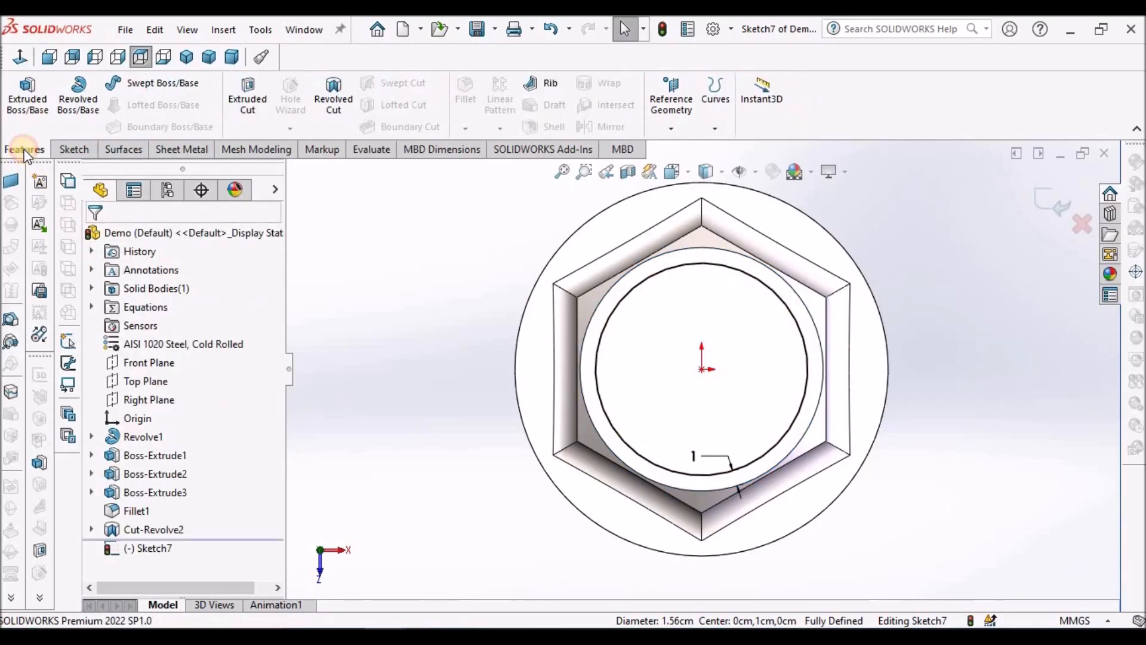
{"action": "left_click", "coordinate": [248, 98]}
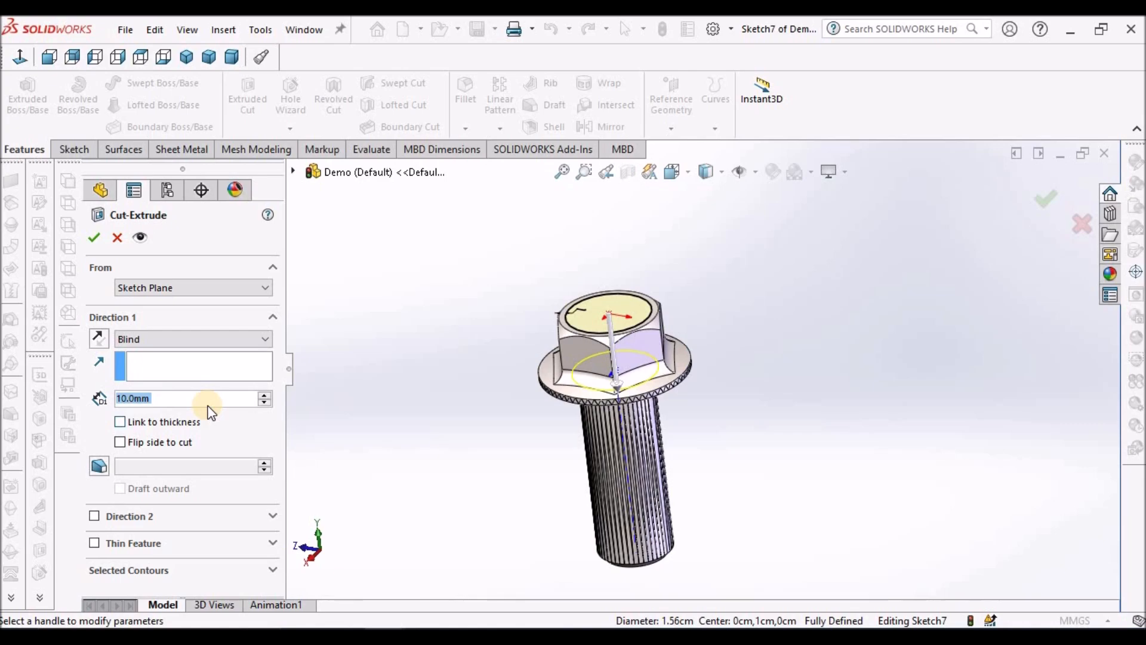
{"action": "type", "text": "1"}
{"action": "key", "text": "Return"}
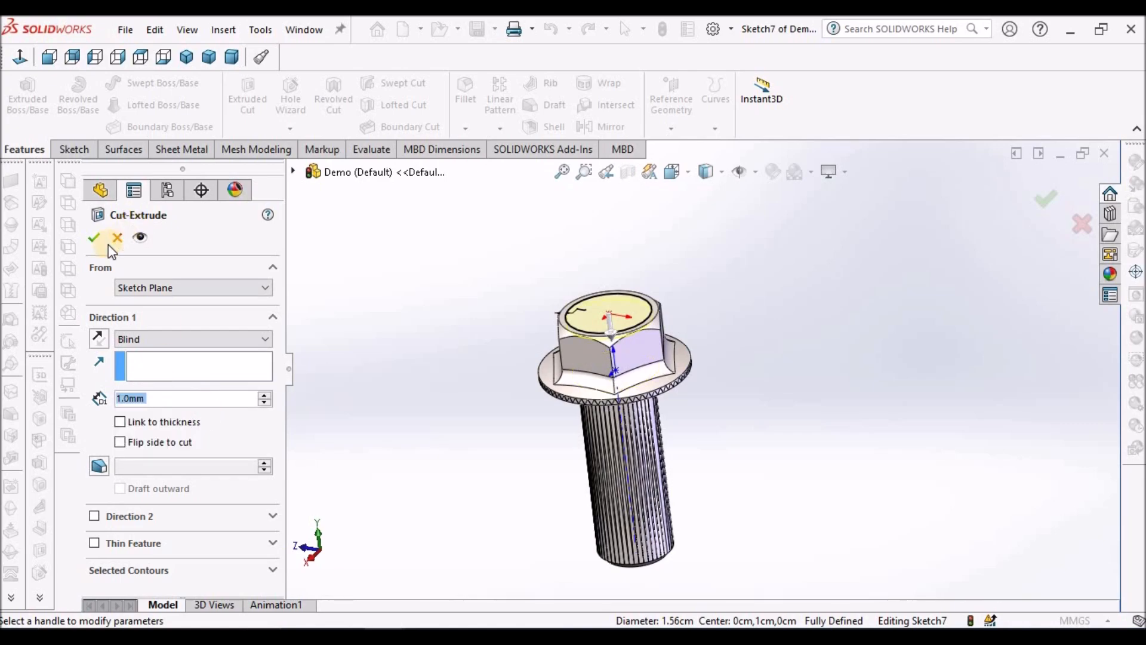
{"action": "left_click", "coordinate": [94, 237]}
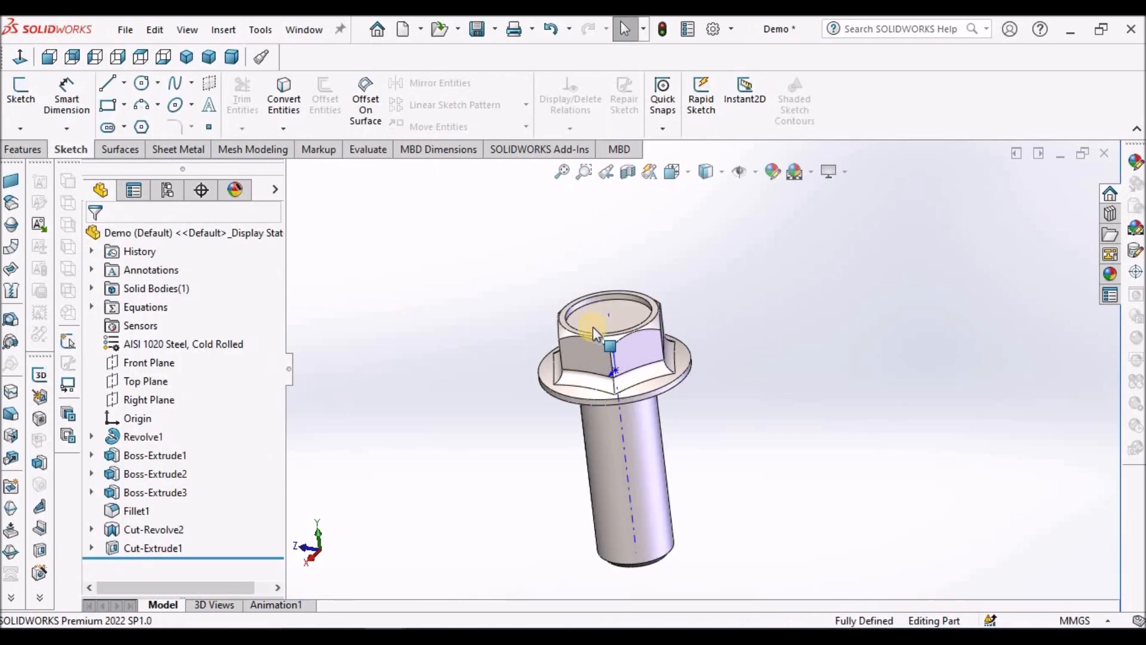
{"action": "scroll", "coordinate": [630, 291], "scroll_direction": "down", "scroll_amount": 2}
{"action": "scroll", "coordinate": [630, 291], "scroll_direction": "down", "scroll_amount": 2}
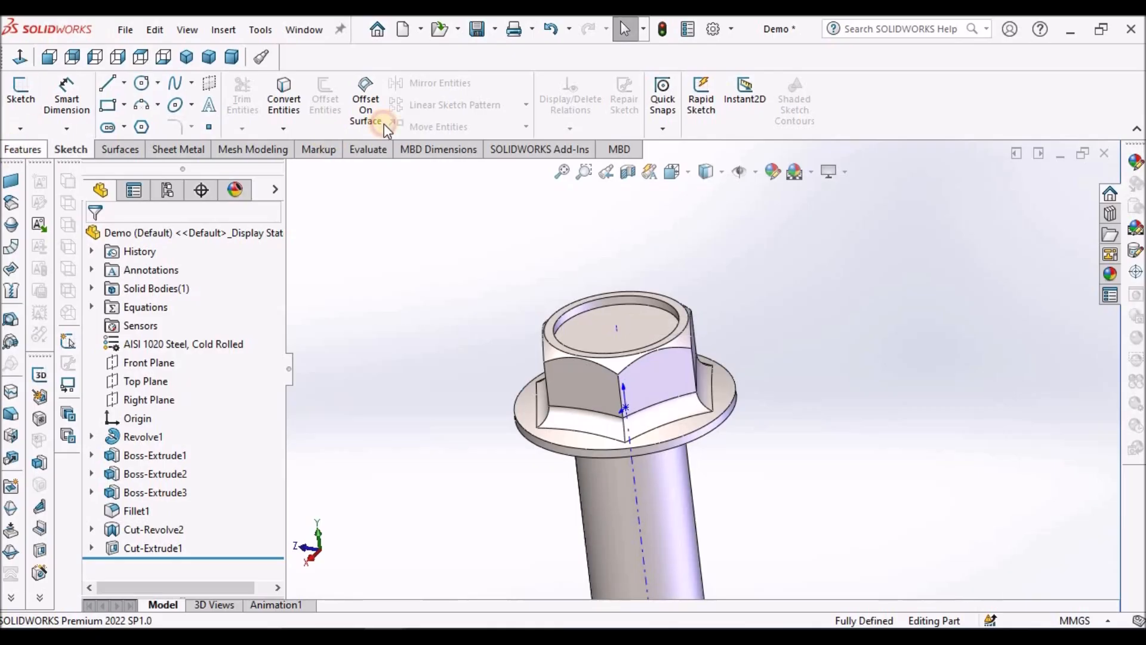
Step: Fillet the upper and lower circular edges of the recess in the head's top with a 0.5 mm radius
{"action": "left_click", "coordinate": [466, 100]}
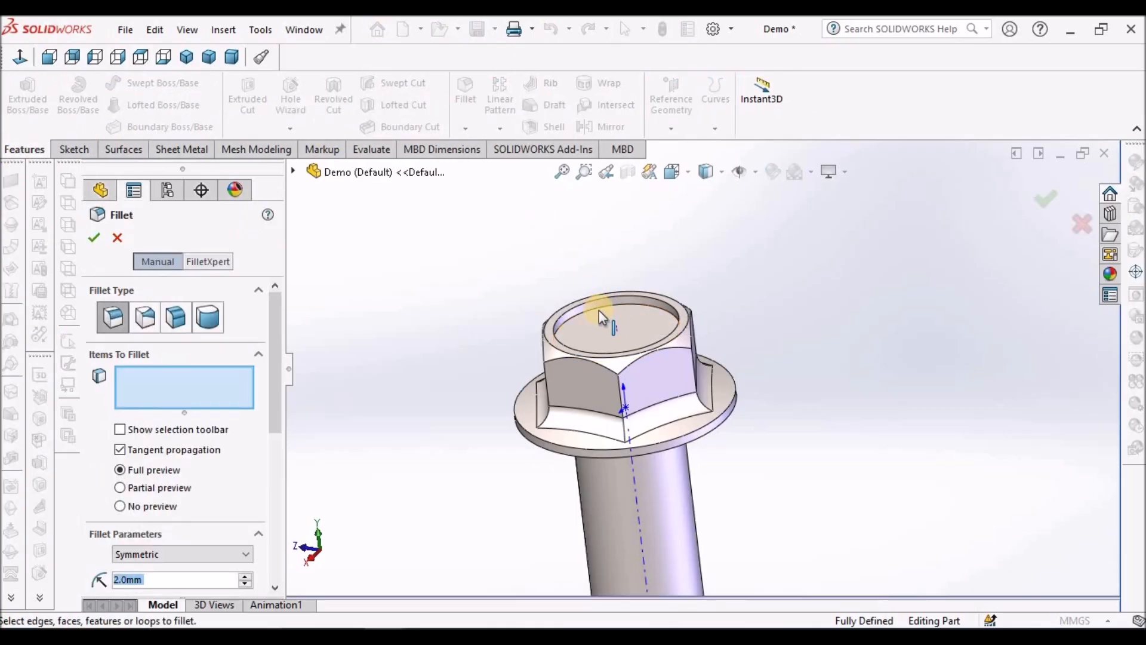
{"action": "left_click", "coordinate": [599, 309]}
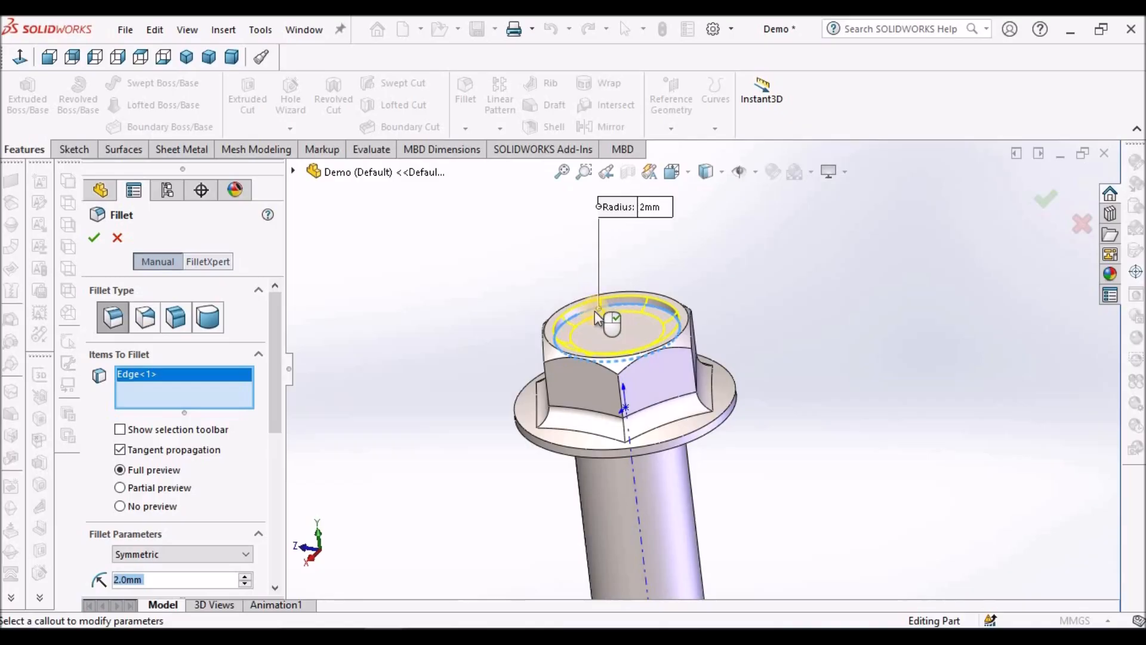
{"action": "left_click", "coordinate": [599, 302]}
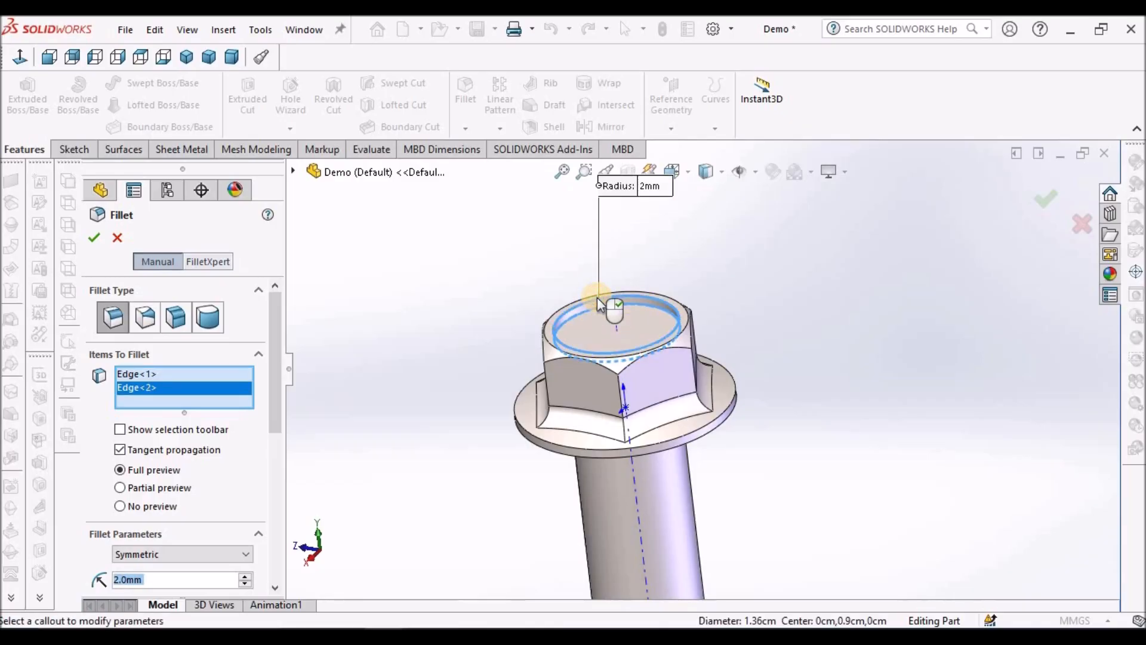
{"action": "scroll", "coordinate": [182, 579], "scroll_direction": "down", "scroll_amount": 1}
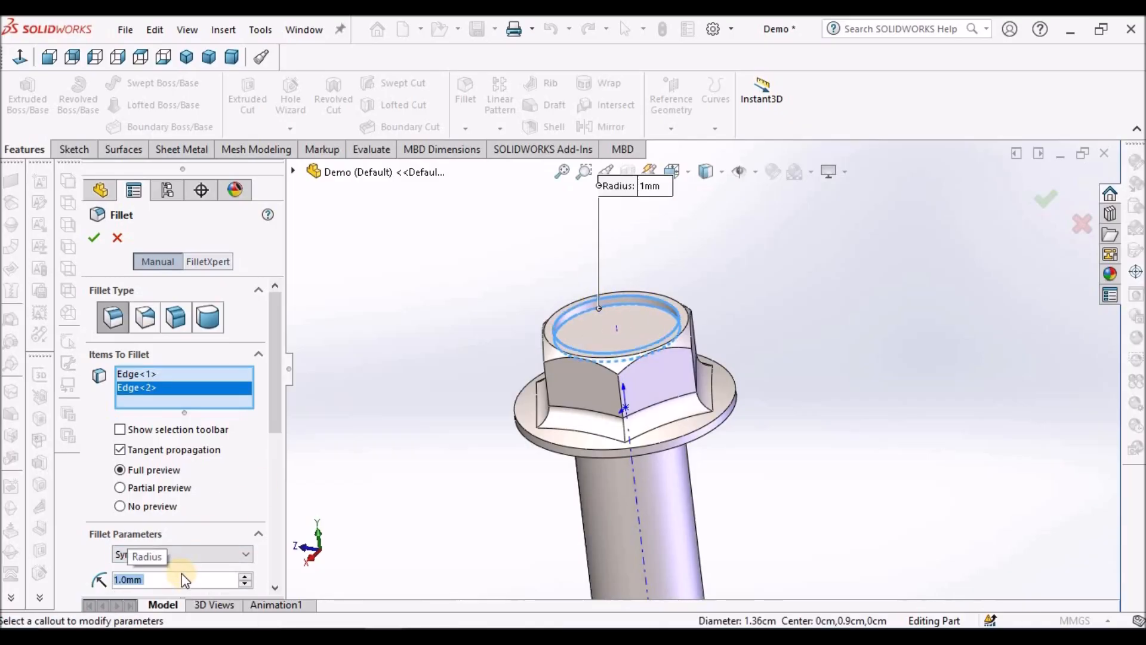
{"action": "left_click", "coordinate": [393, 467]}
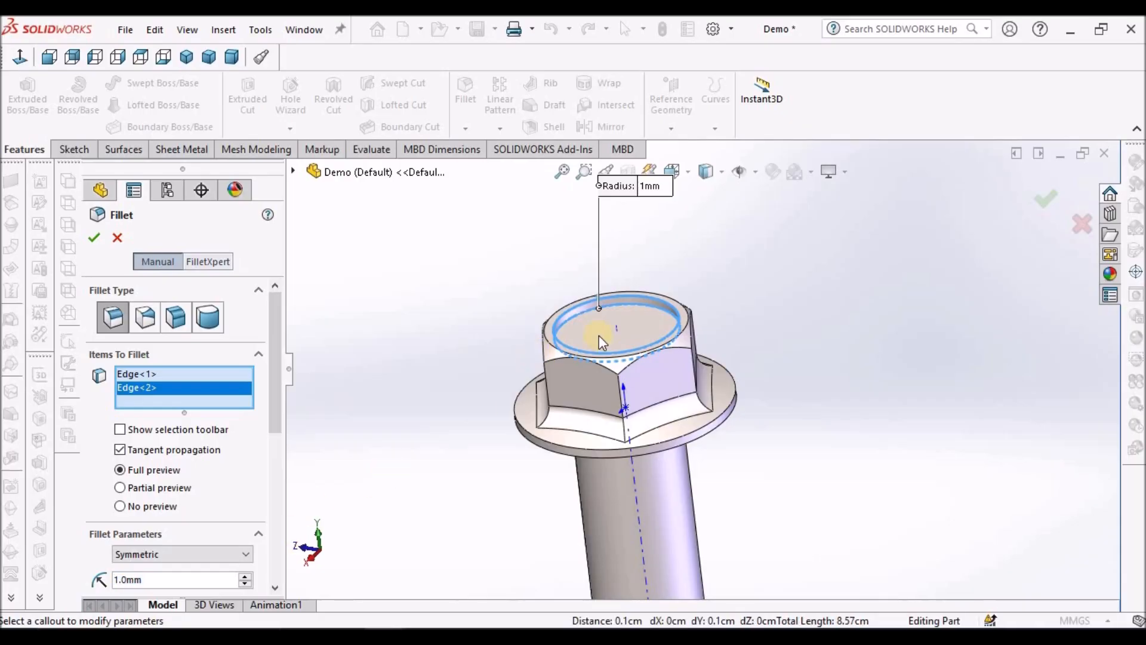
{"action": "scroll", "coordinate": [701, 313], "scroll_direction": "down", "scroll_amount": 3}
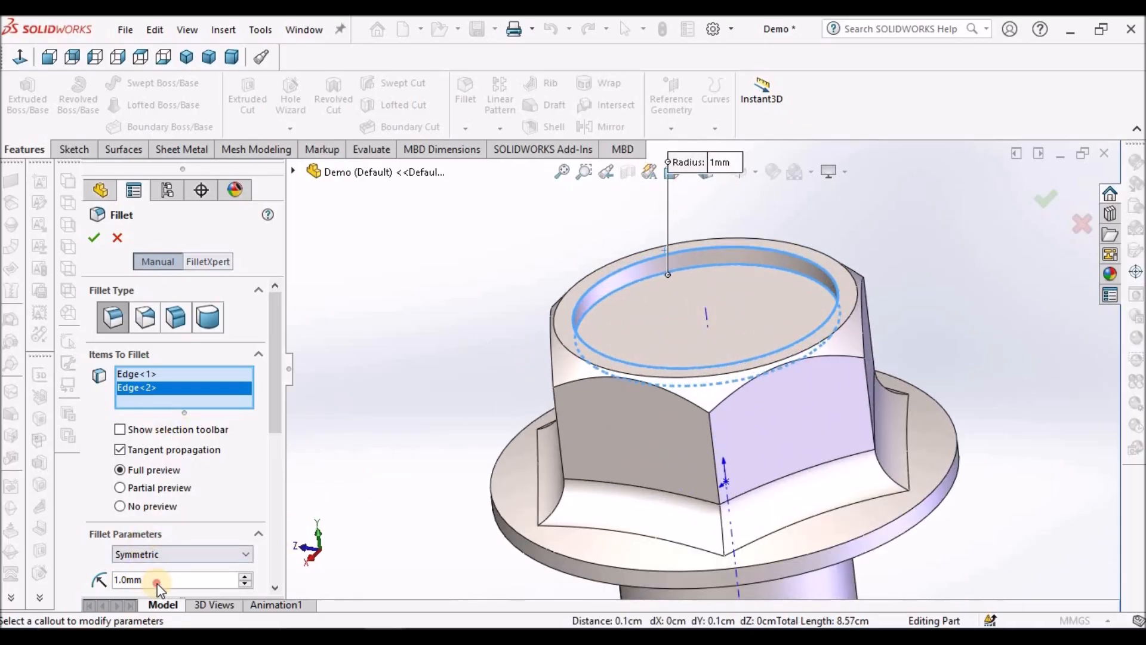
{"action": "type", "text": "0.5"}
{"action": "key", "text": "Return"}
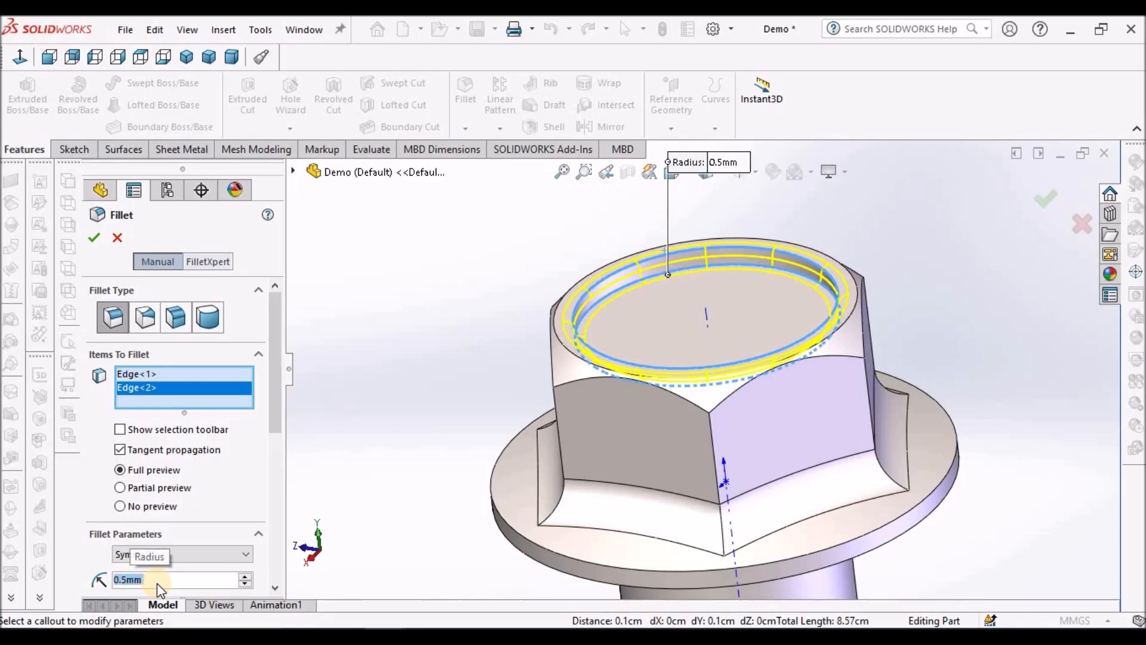
{"action": "left_click", "coordinate": [94, 240]}
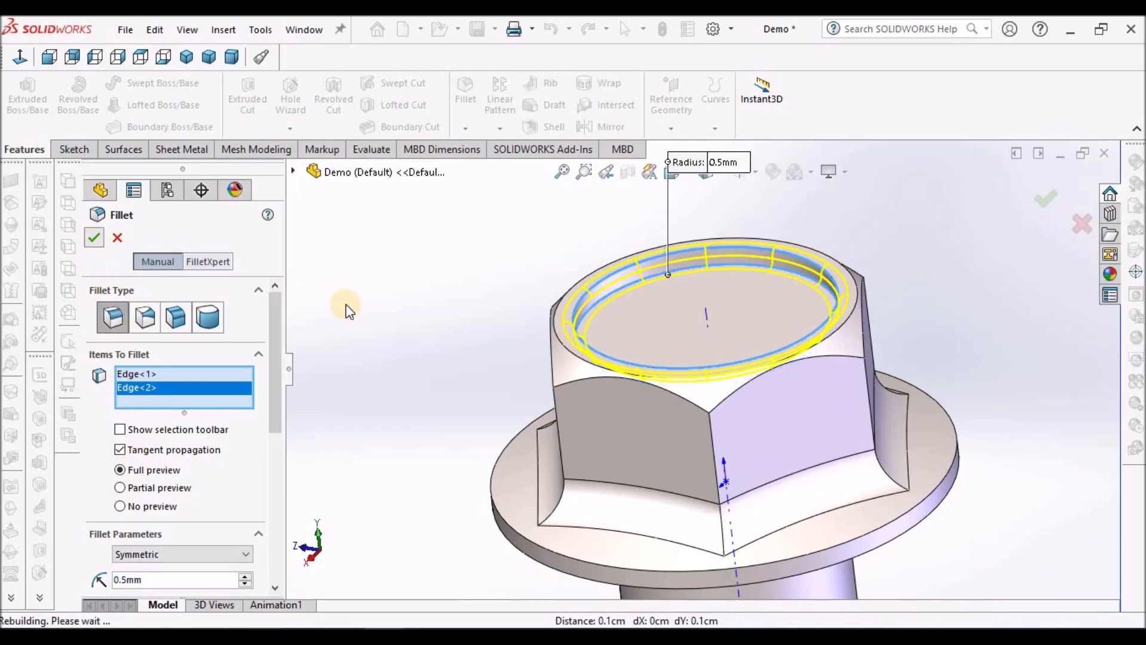
Step: Create a reference plane offset 10 mm outward from the end face of the shank
{"action": "middle_click_drag", "start_coordinate": [775, 348], "coordinate": [829, 339]}
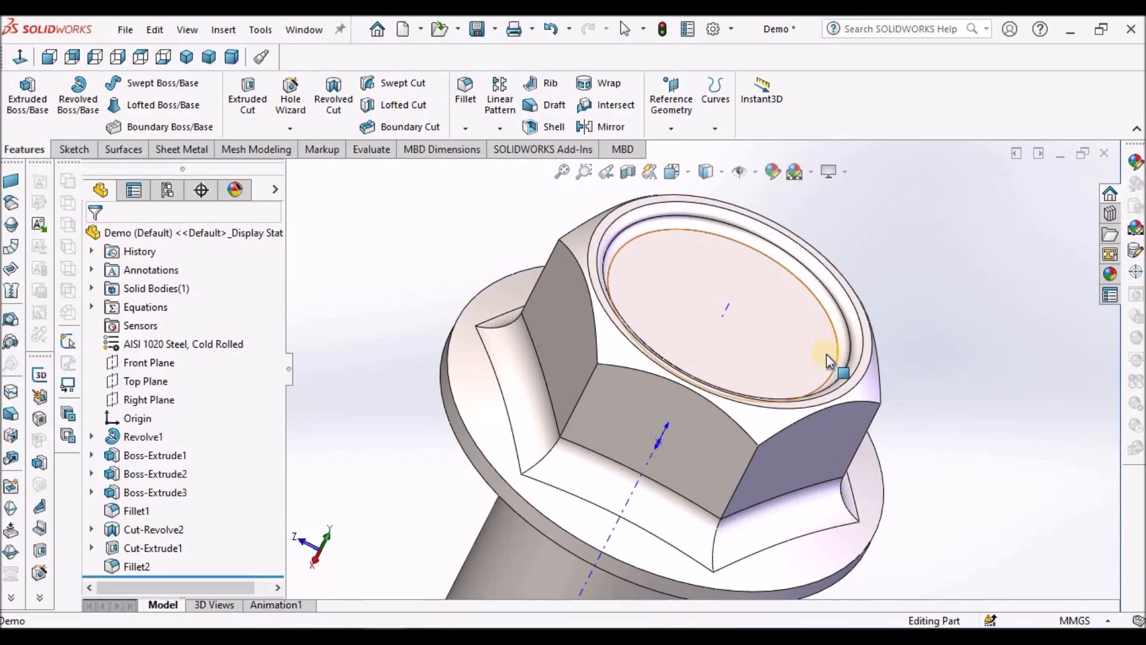
{"action": "scroll", "coordinate": [828, 338], "scroll_direction": "up", "scroll_amount": 5}
{"action": "middle_click_drag", "start_coordinate": [837, 395], "coordinate": [933, 350]}
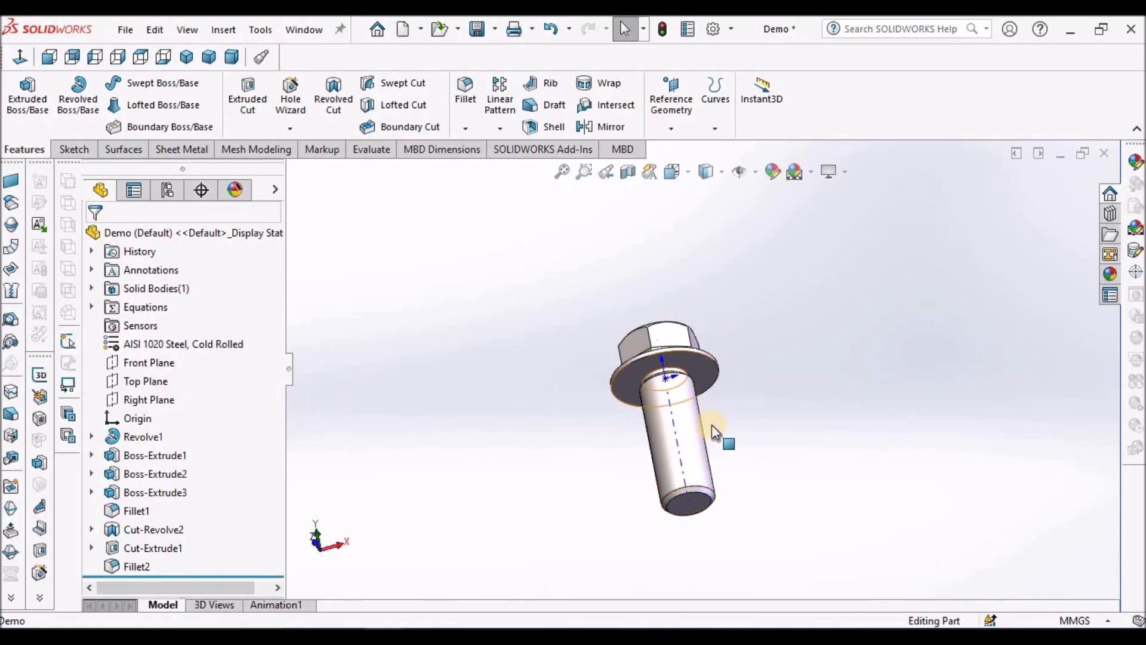
{"action": "middle_click_drag", "start_coordinate": [711, 425], "coordinate": [710, 481]}
{"action": "left_click", "coordinate": [712, 483]}
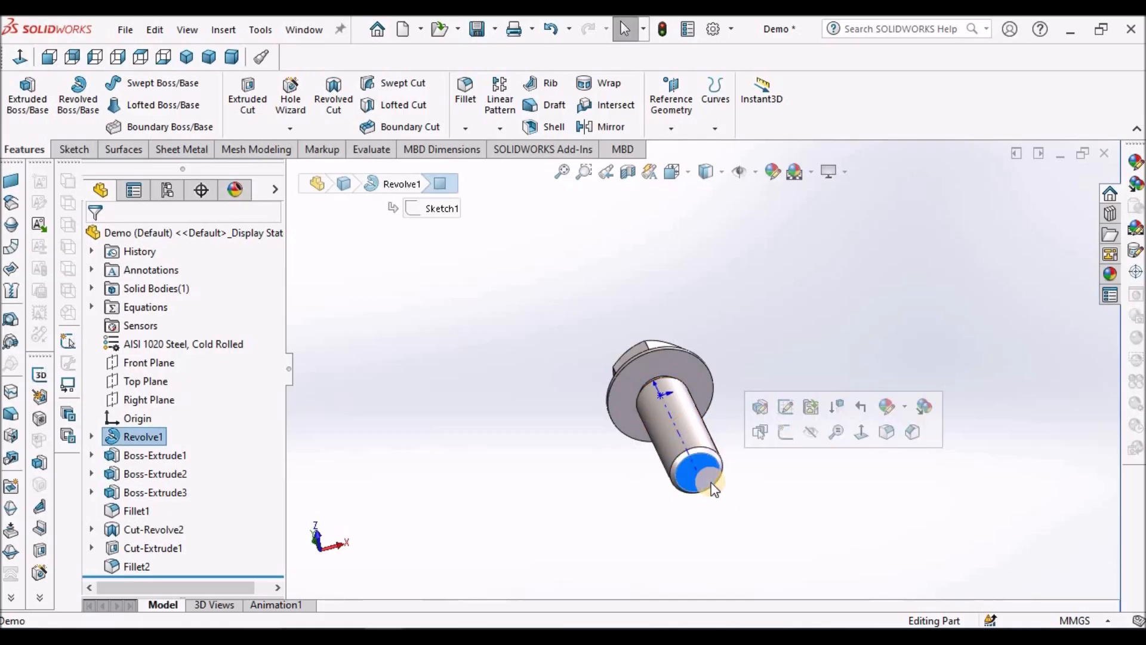
{"action": "left_click", "coordinate": [665, 125]}
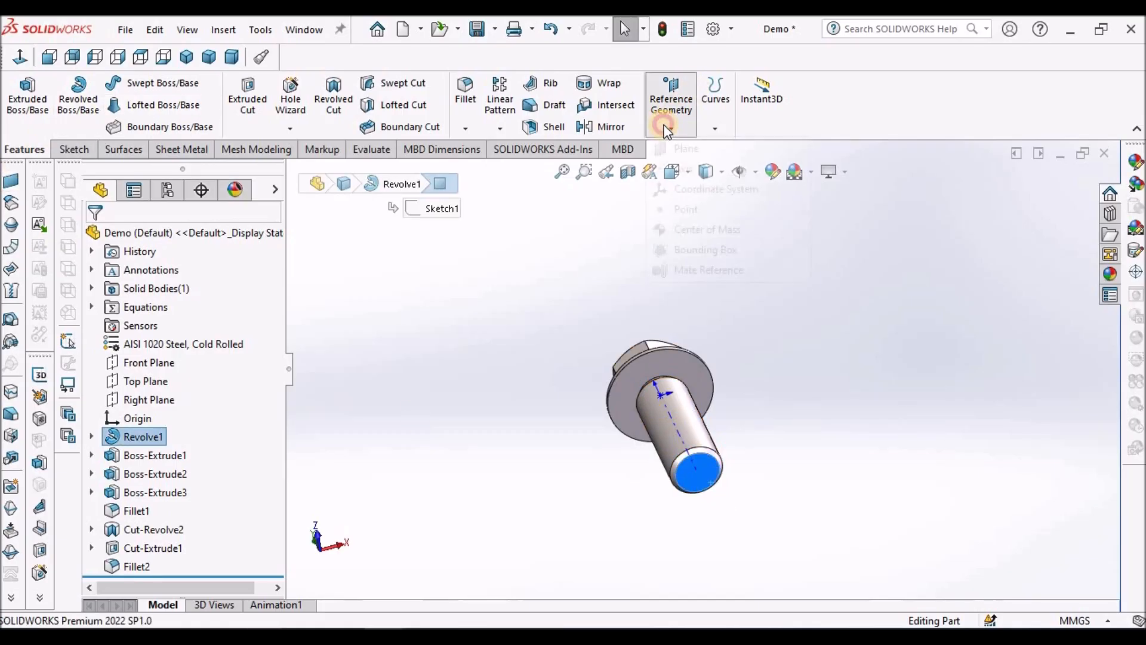
{"action": "left_click", "coordinate": [679, 152]}
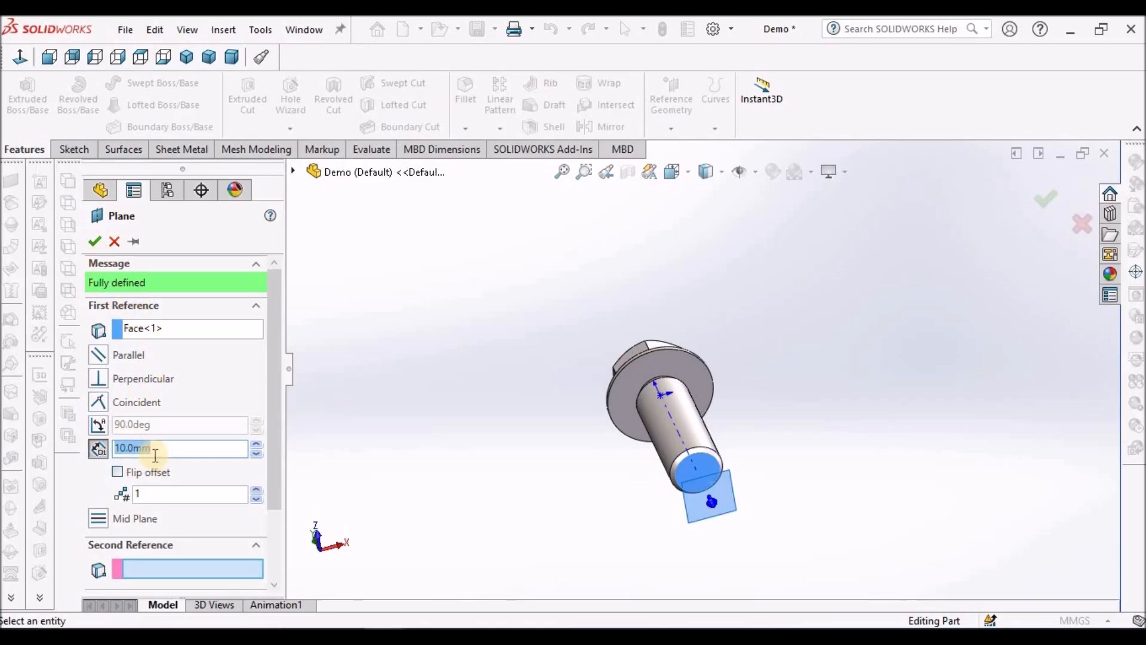
{"action": "left_click", "coordinate": [93, 239]}
Step: Sketch a circle on the new offset plane by converting the edge of the shank's end face, and exit the sketch
{"action": "mouse_move", "coordinate": [499, 381]}
{"action": "middle_mouse_down"}
{"action": "mouse_move", "coordinate": [679, 370]}
{"action": "mouse_move", "coordinate": [675, 537]}
{"action": "mouse_move", "coordinate": [678, 555]}
{"action": "mouse_move", "coordinate": [706, 552]}
{"action": "middle_mouse_up"}
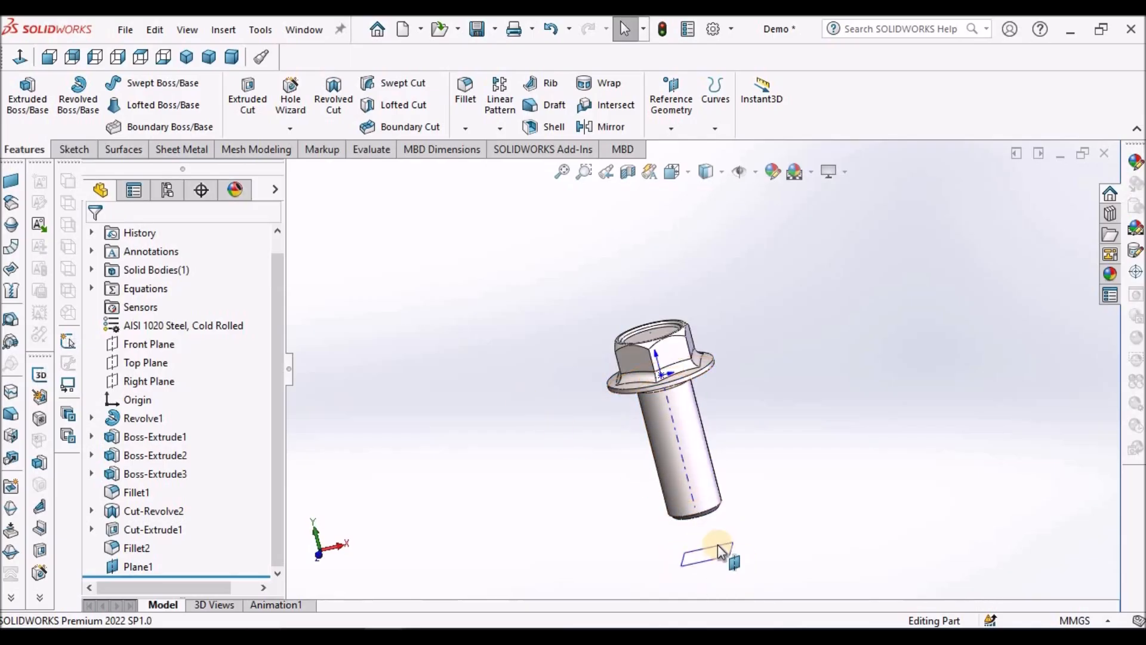
{"action": "left_click", "coordinate": [714, 549]}
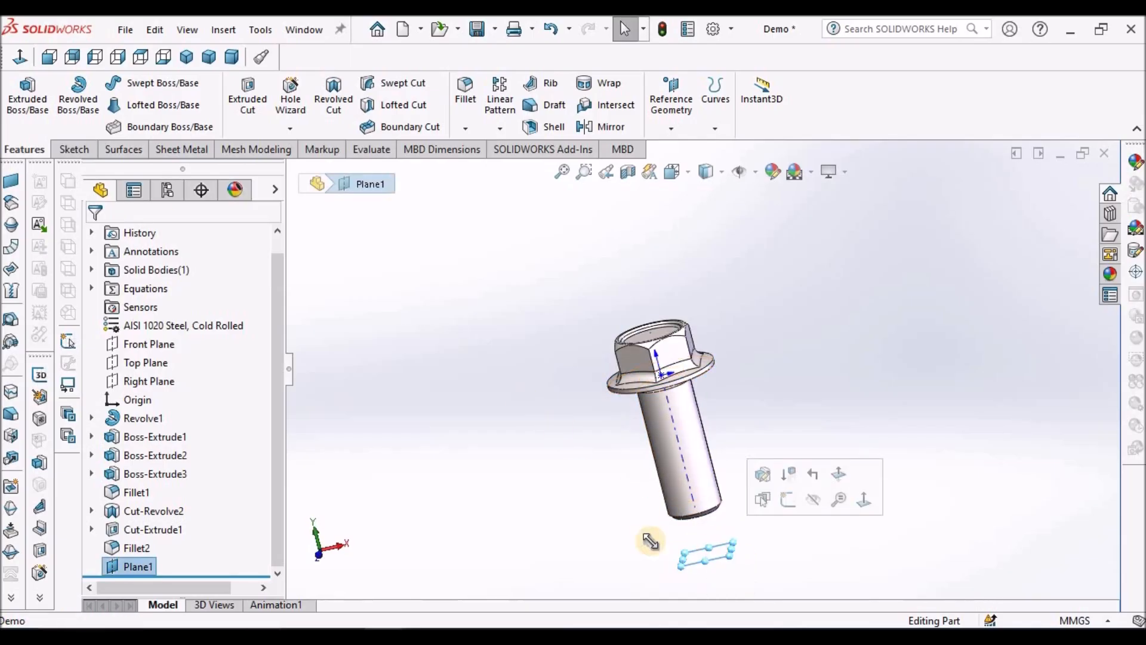
{"action": "left_click", "coordinate": [74, 149]}
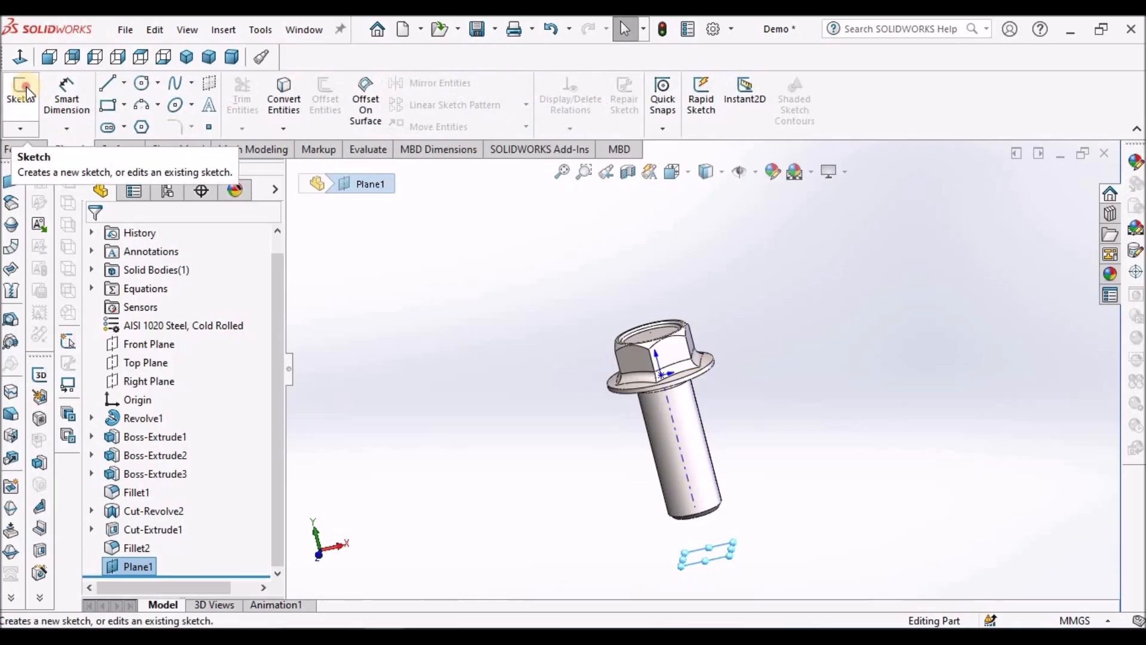
{"action": "left_click", "coordinate": [23, 90]}
{"action": "mouse_move", "coordinate": [760, 424]}
{"action": "middle_mouse_down"}
{"action": "mouse_move", "coordinate": [809, 471]}
{"action": "mouse_move", "coordinate": [791, 440]}
{"action": "middle_mouse_up"}
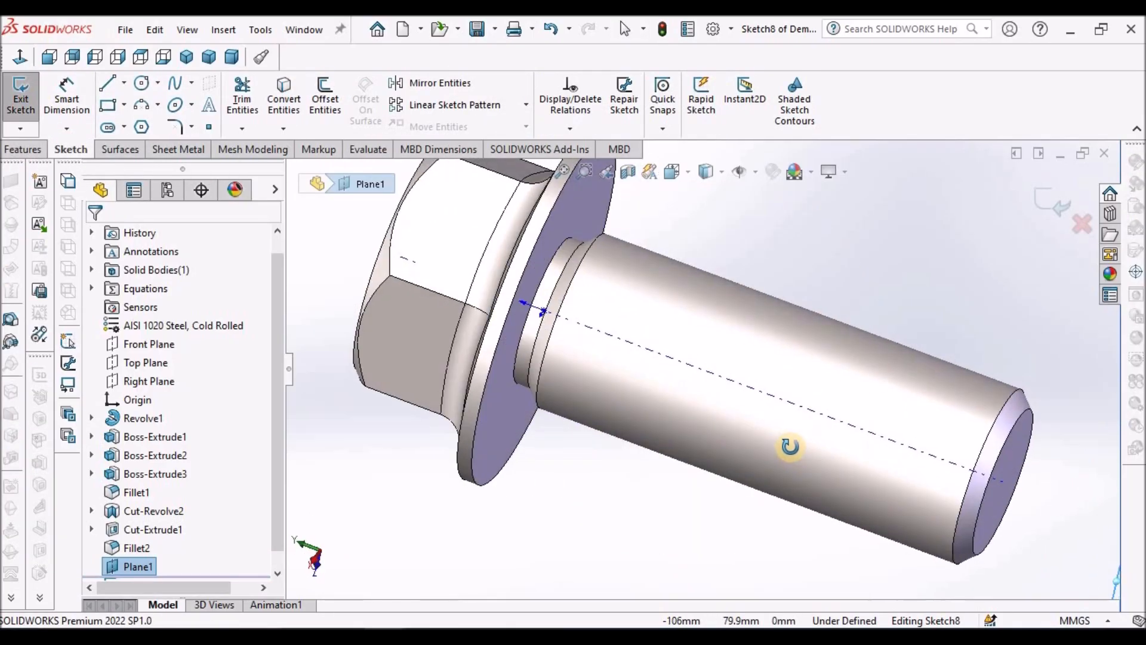
{"action": "left_click", "coordinate": [1014, 443]}
{"action": "left_click", "coordinate": [284, 95]}
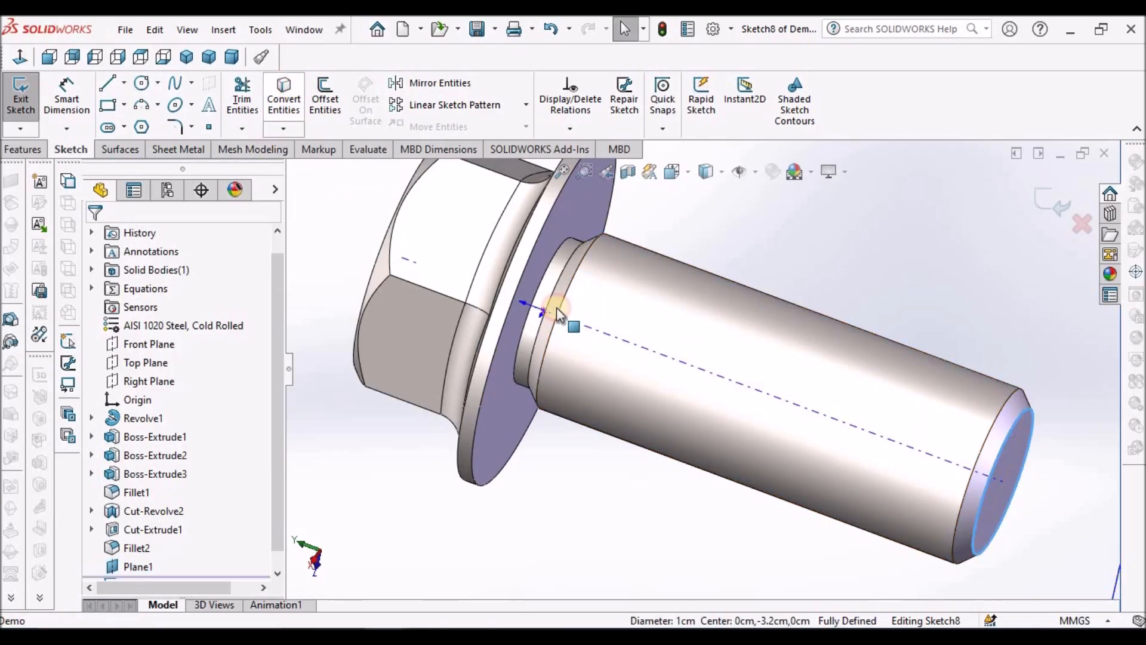
{"action": "scroll", "coordinate": [654, 400], "scroll_direction": "up", "scroll_amount": 5}
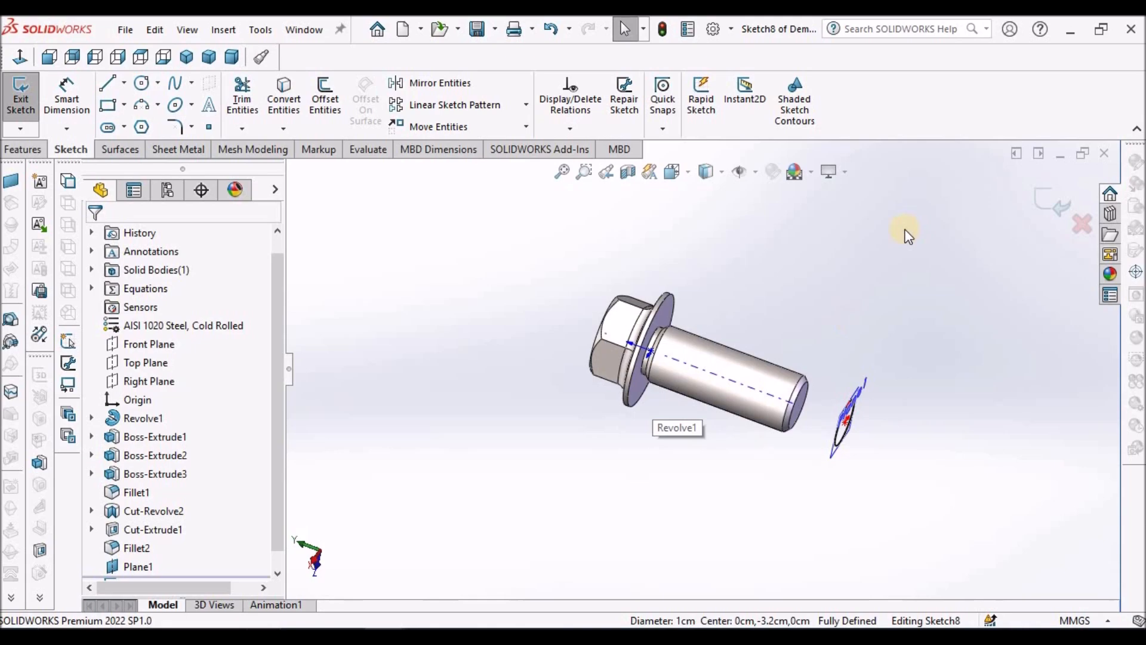
{"action": "left_click", "coordinate": [1042, 203]}
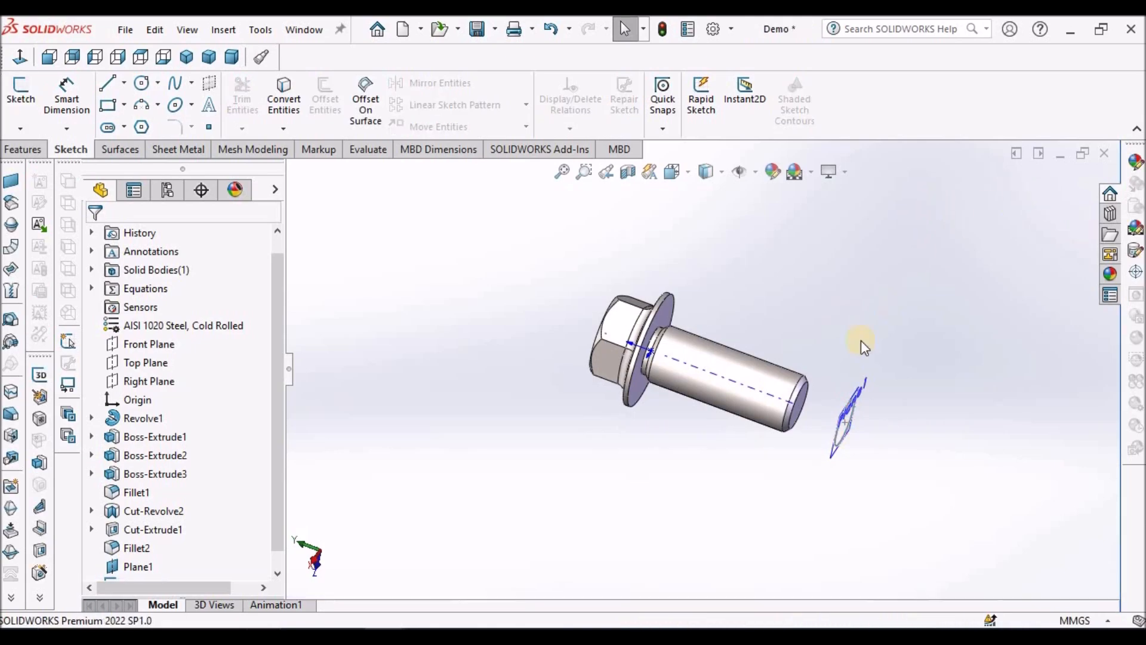
Step: Create a clockwise helix from the circle with constant 1.2 mm pitch, 34 revolutions, 90-degree start angle and reversed direction along the shank
{"action": "middle_click_drag", "start_coordinate": [842, 366], "coordinate": [794, 325]}
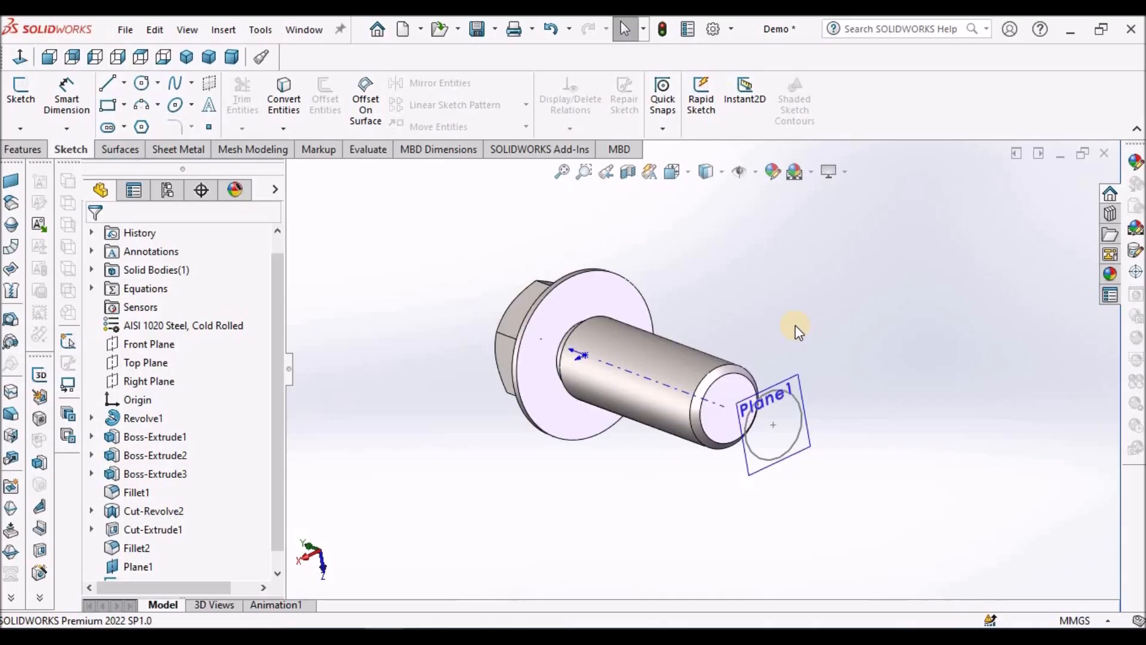
{"action": "left_click", "coordinate": [23, 149]}
{"action": "left_click", "coordinate": [714, 127]}
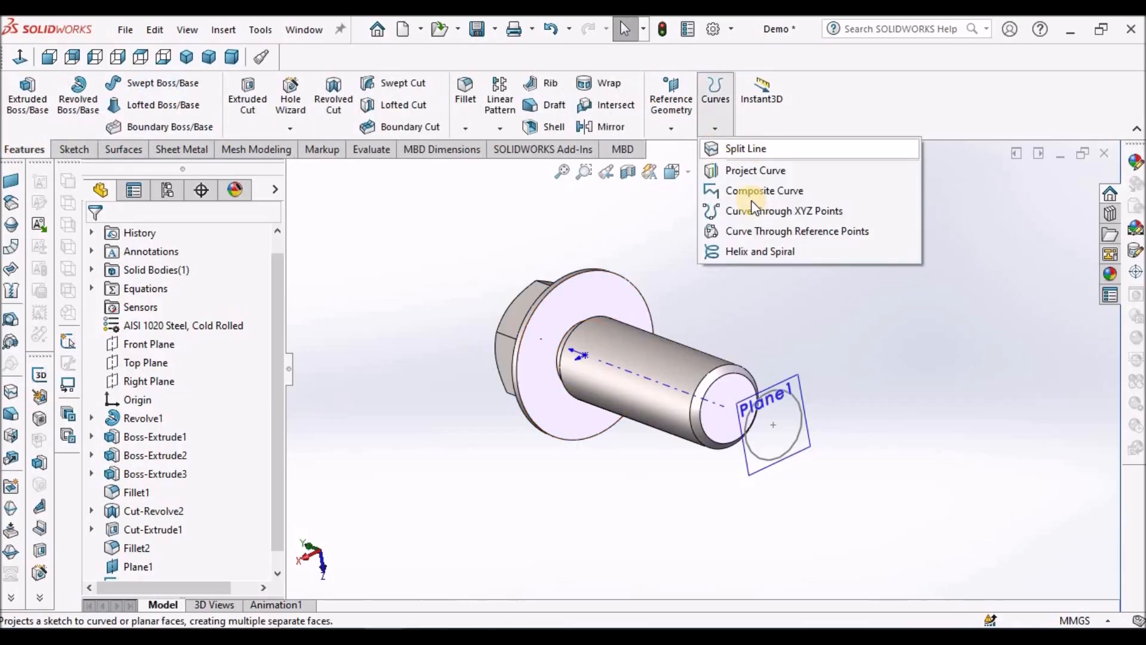
{"action": "left_click", "coordinate": [757, 251]}
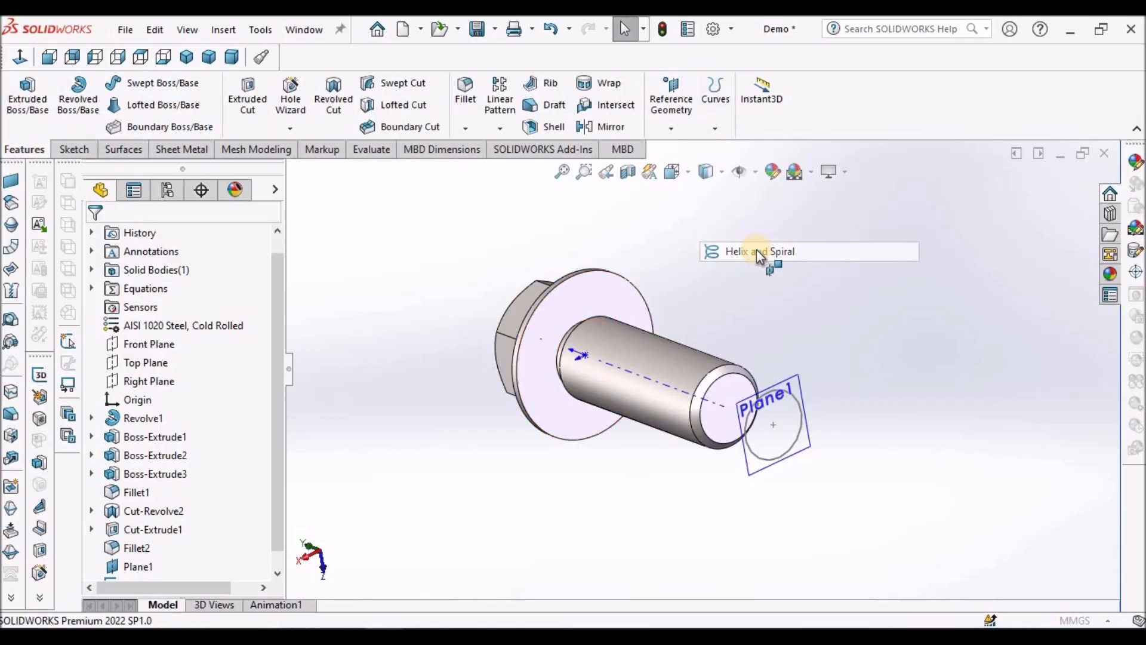
{"action": "left_click", "coordinate": [792, 396]}
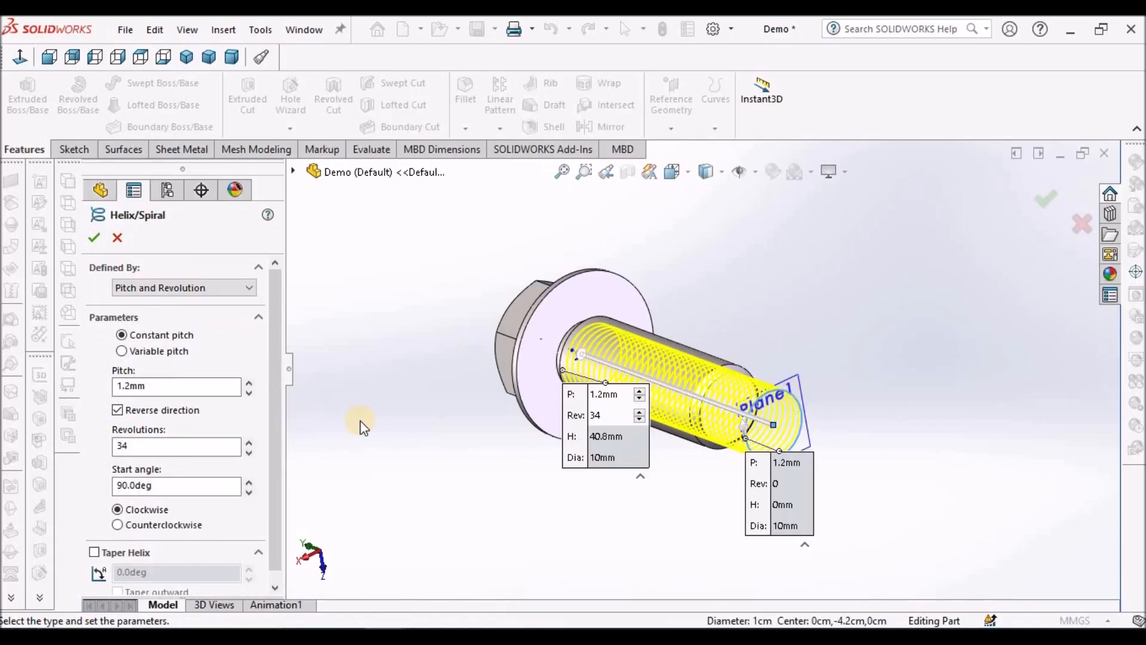
{"action": "double_click", "coordinate": [188, 383]}
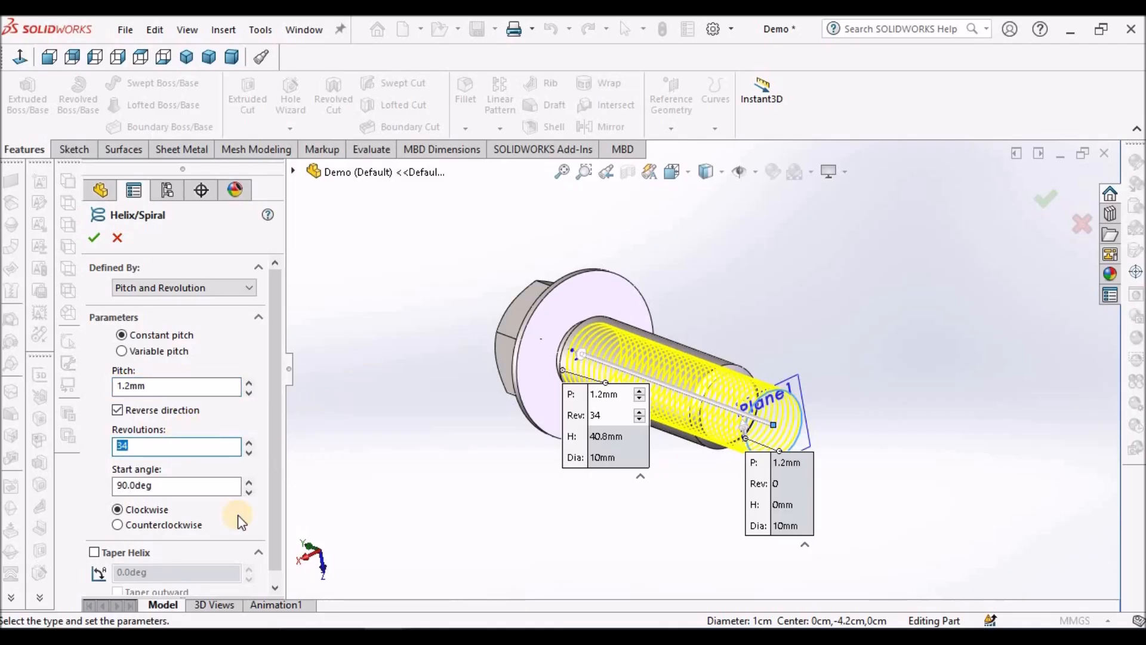
{"action": "left_click_drag", "start_coordinate": [271, 514], "coordinate": [271, 529]}
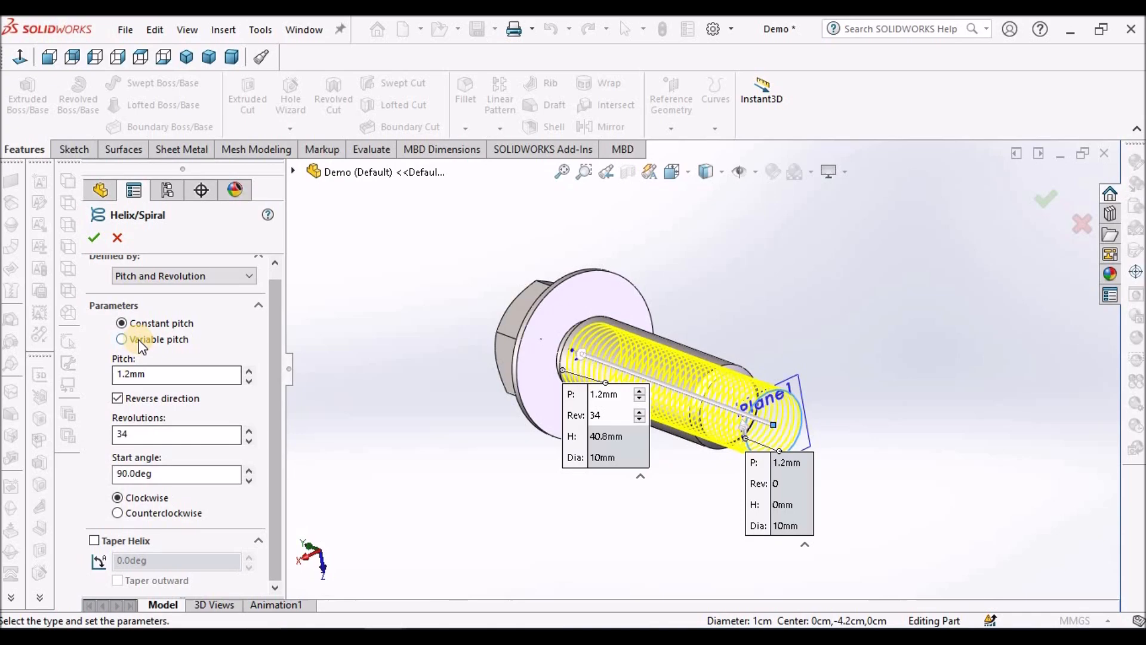
{"action": "left_click", "coordinate": [374, 294]}
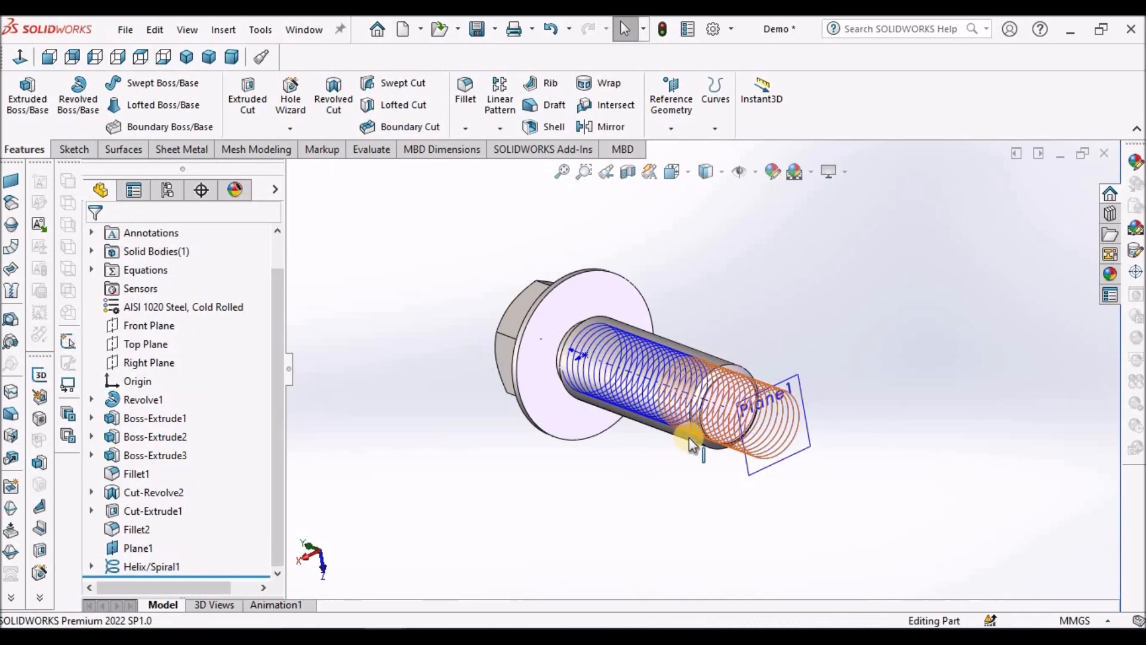
Step: Start a new sketch on the Front Plane for the thread profile
{"action": "scroll", "coordinate": [785, 382], "scroll_direction": "down", "scroll_amount": 5}
{"action": "middle_click_drag", "start_coordinate": [784, 379], "coordinate": [813, 502]}
{"action": "scroll", "coordinate": [785, 382], "scroll_direction": "up", "scroll_amount": 5}
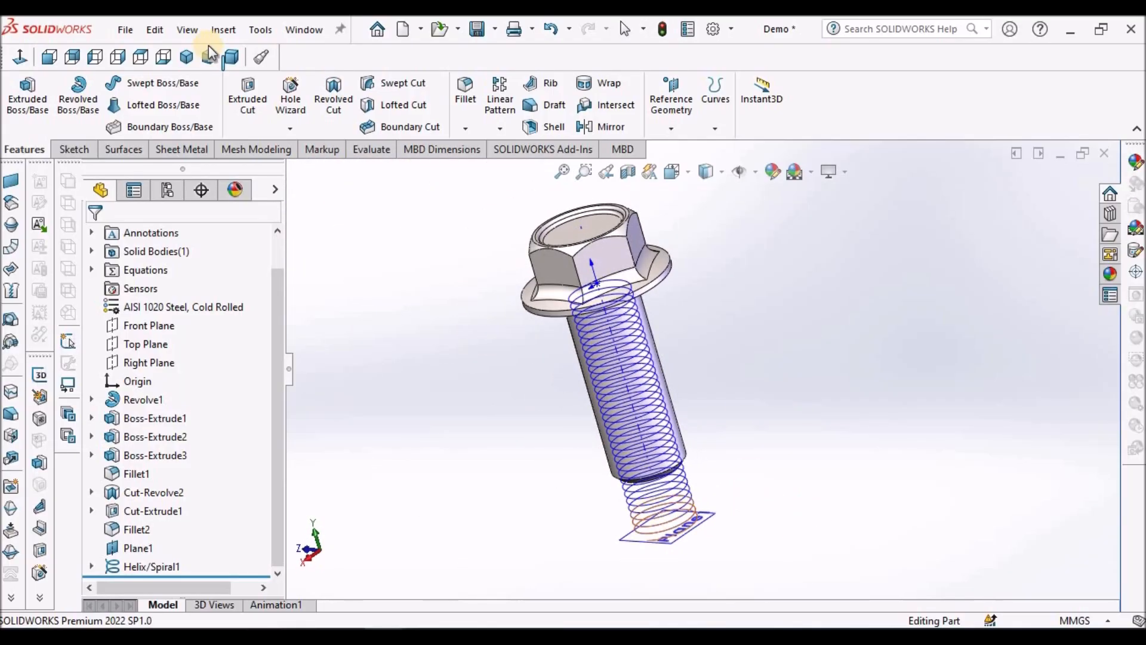
{"action": "left_click", "coordinate": [236, 63]}
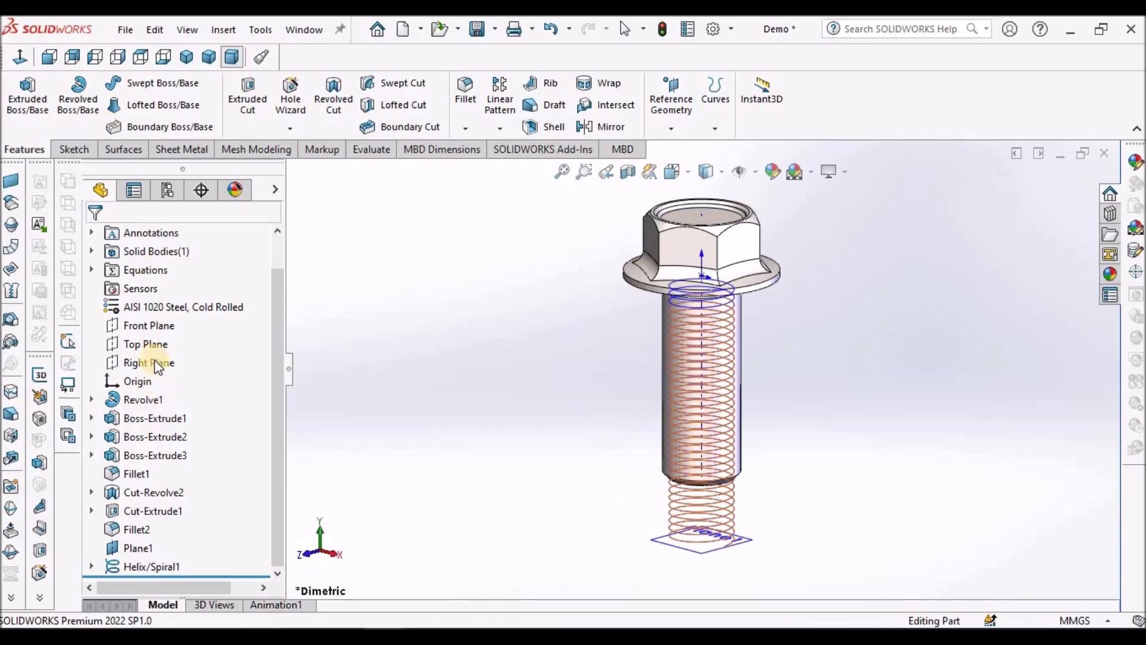
{"action": "left_click", "coordinate": [148, 327]}
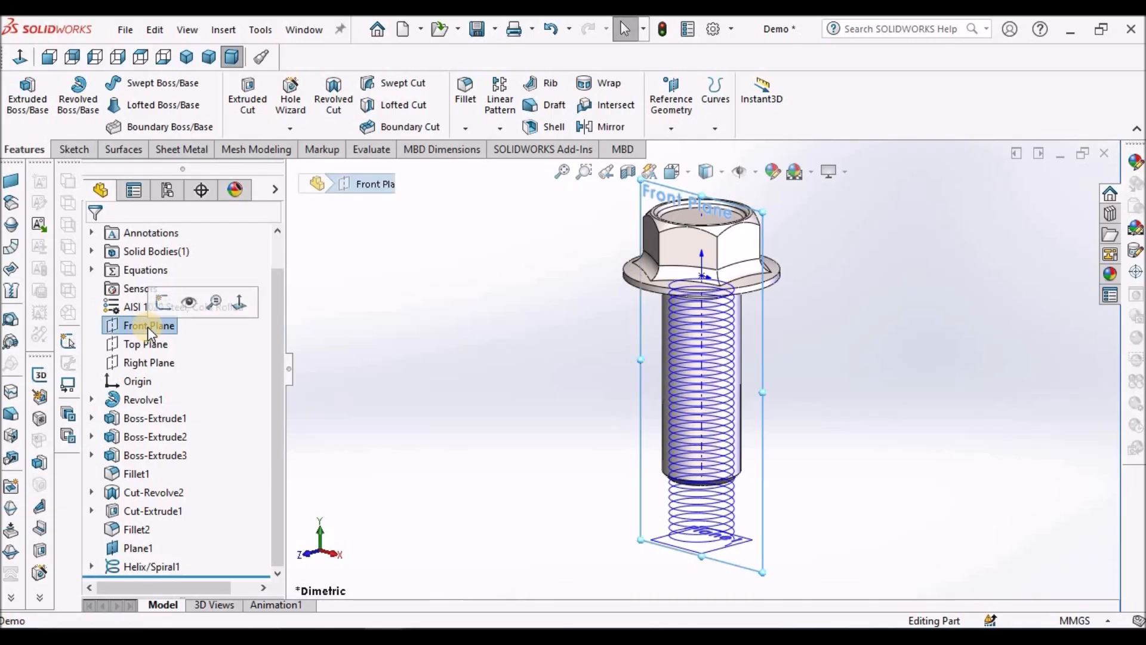
{"action": "left_click", "coordinate": [74, 149]}
{"action": "left_click", "coordinate": [20, 92]}
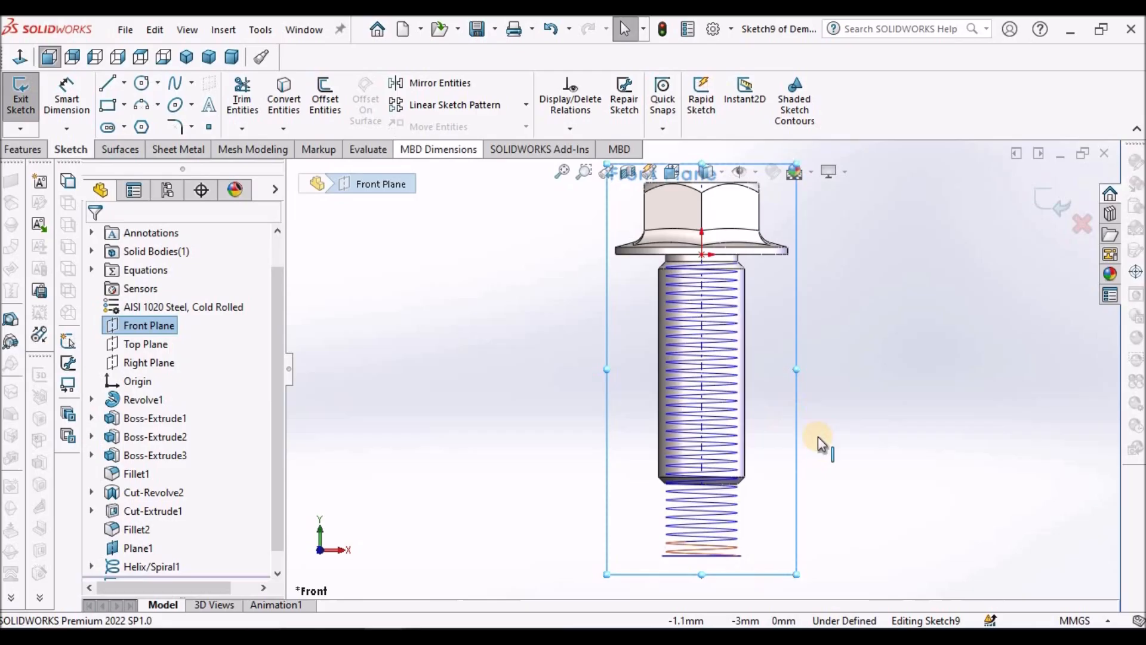
Step: Sketch a three-sided polygon around an inscribed circle beside the lower end of the helix, with sides about 6.3 mm long
{"action": "left_click", "coordinate": [148, 127]}
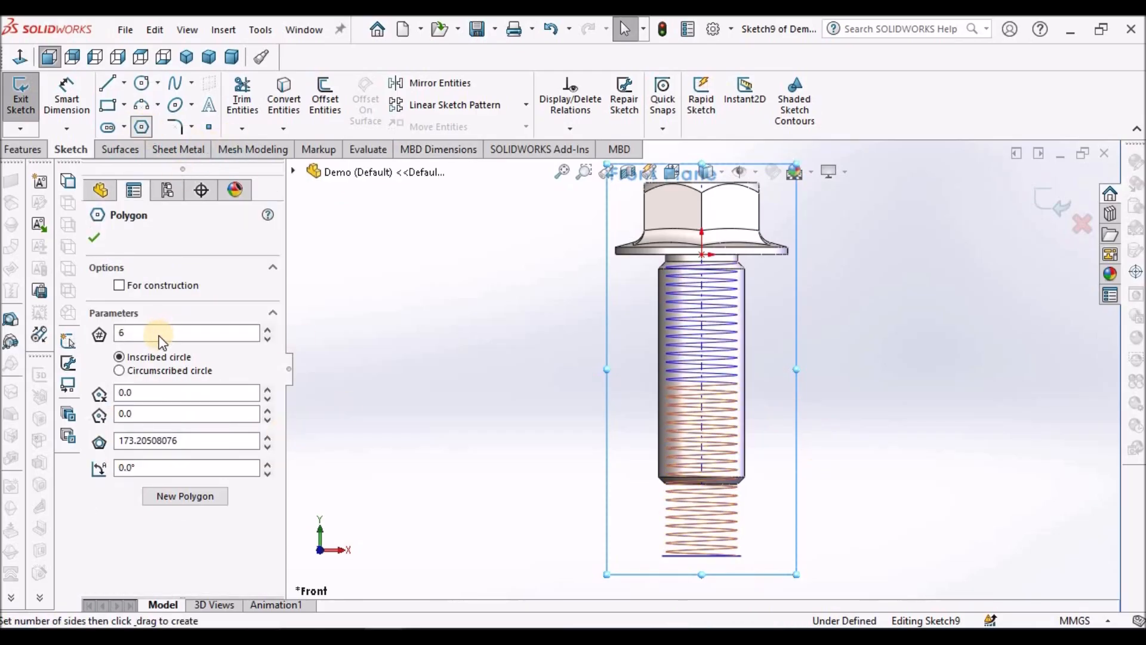
{"action": "left_click_drag", "start_coordinate": [160, 339], "coordinate": [126, 329]}
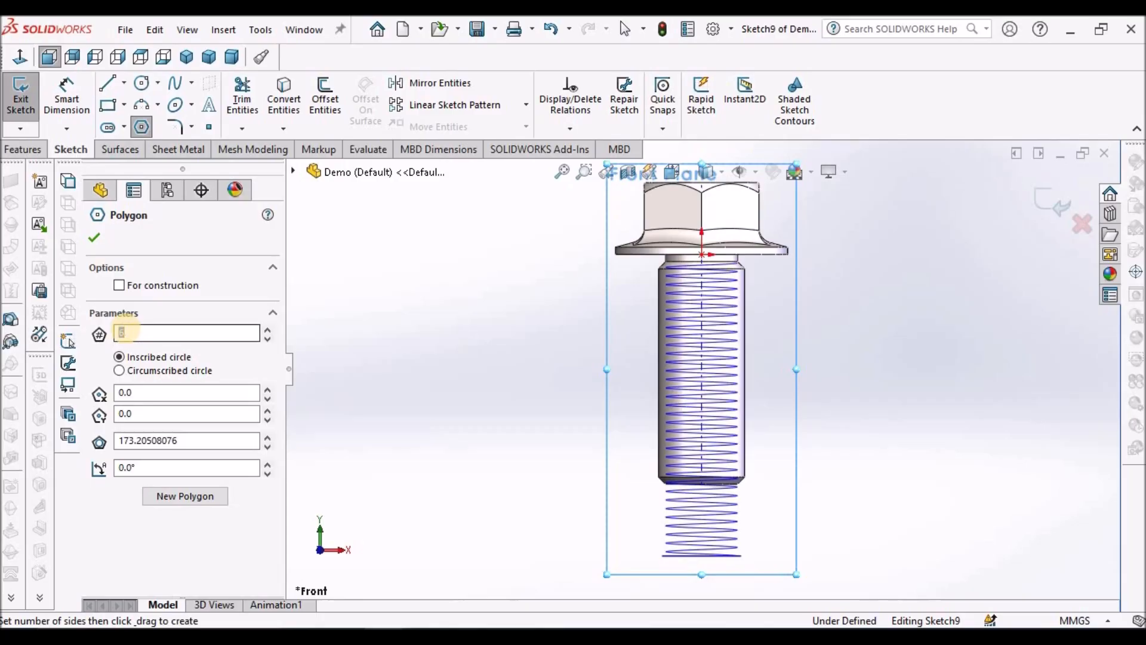
{"action": "scroll", "coordinate": [740, 561], "scroll_direction": "down", "scroll_amount": 5}
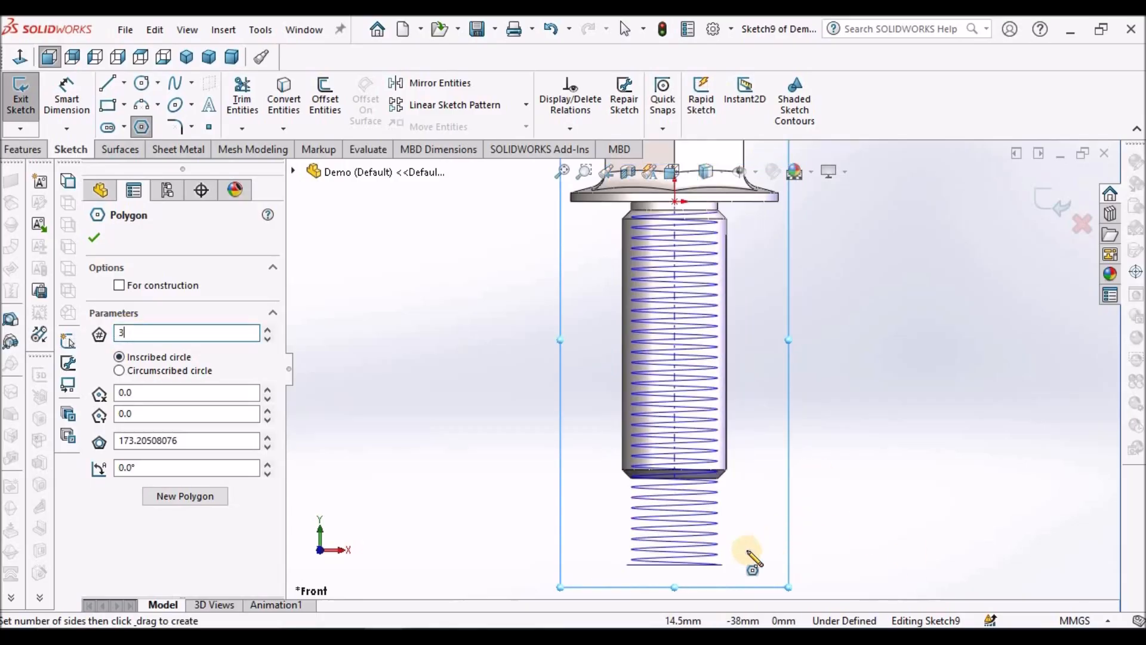
{"action": "scroll", "coordinate": [720, 561], "scroll_direction": "up", "scroll_amount": 4}
{"action": "scroll", "coordinate": [704, 445], "scroll_direction": "down", "scroll_amount": 3}
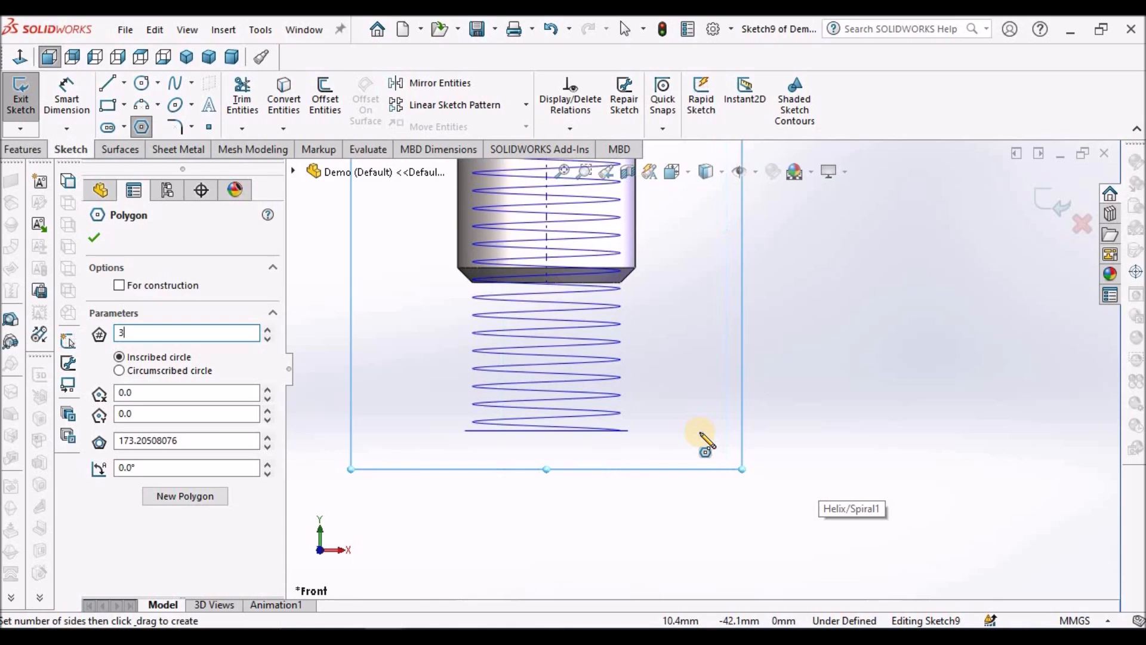
{"action": "left_click_drag", "start_coordinate": [690, 431], "coordinate": [613, 439]}
{"action": "right_click", "coordinate": [725, 326]}
{"action": "left_click", "coordinate": [782, 334]}
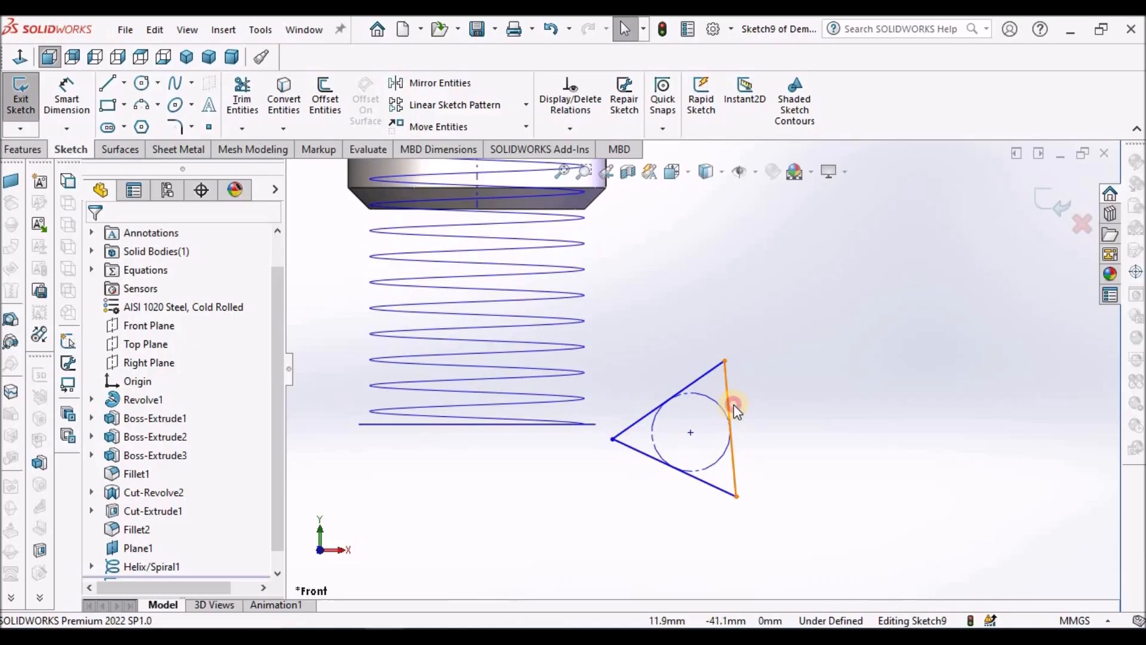
Step: Constrain the triangle's side facing away from the helix to be vertical
{"action": "left_click", "coordinate": [734, 404]}
{"action": "left_click", "coordinate": [808, 327]}
{"action": "left_click", "coordinate": [807, 421]}
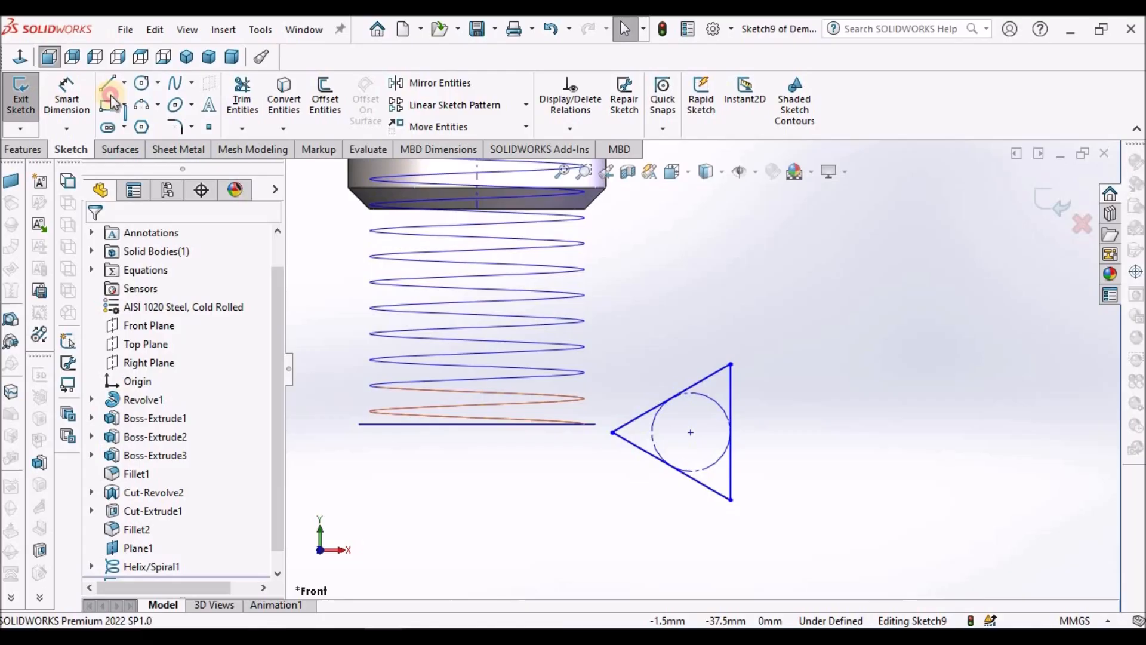
Step: Dimension the triangle's vertical side and set its length to 2 mm
{"action": "left_click", "coordinate": [732, 403]}
{"action": "left_click", "coordinate": [70, 96]}
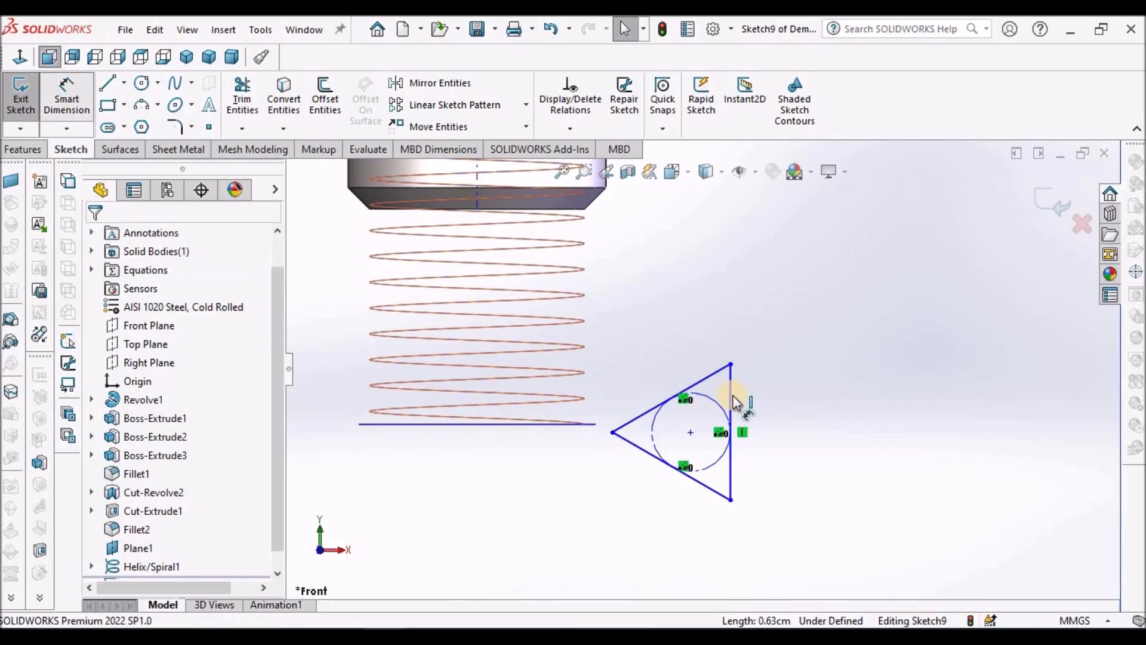
{"action": "left_click", "coordinate": [732, 397]}
{"action": "left_click", "coordinate": [775, 400]}
{"action": "type", "text": "3"}
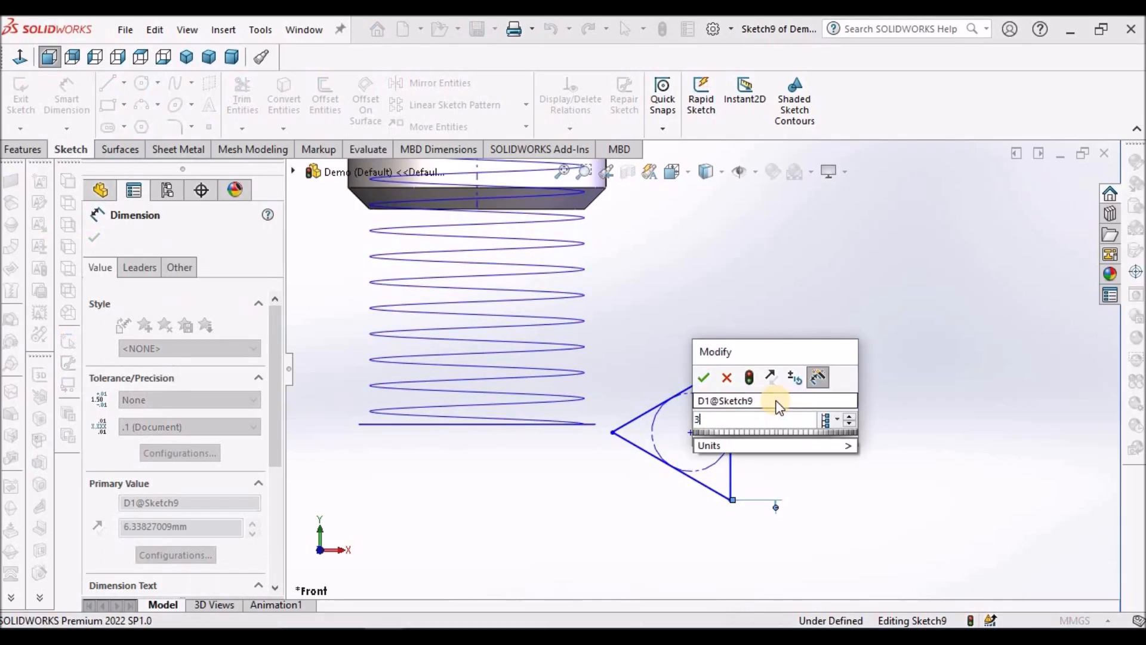
{"action": "key", "text": "BackSpace"}
{"action": "type", "text": "2"}
{"action": "key", "text": "Return"}
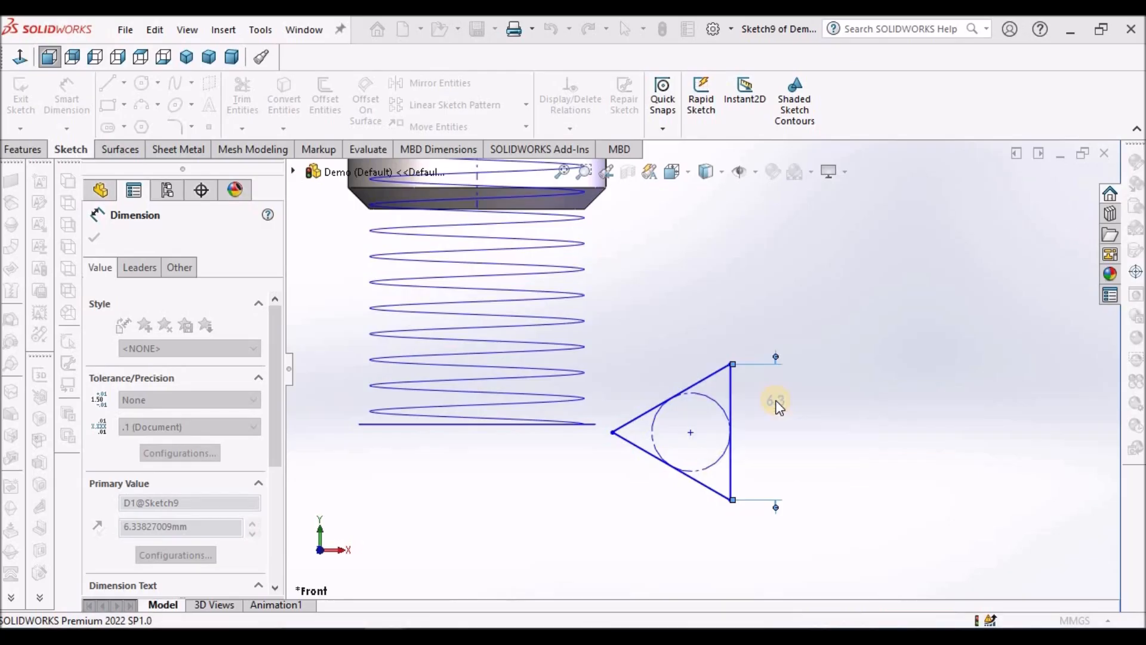
{"action": "right_click", "coordinate": [667, 310]}
{"action": "left_click", "coordinate": [700, 361]}
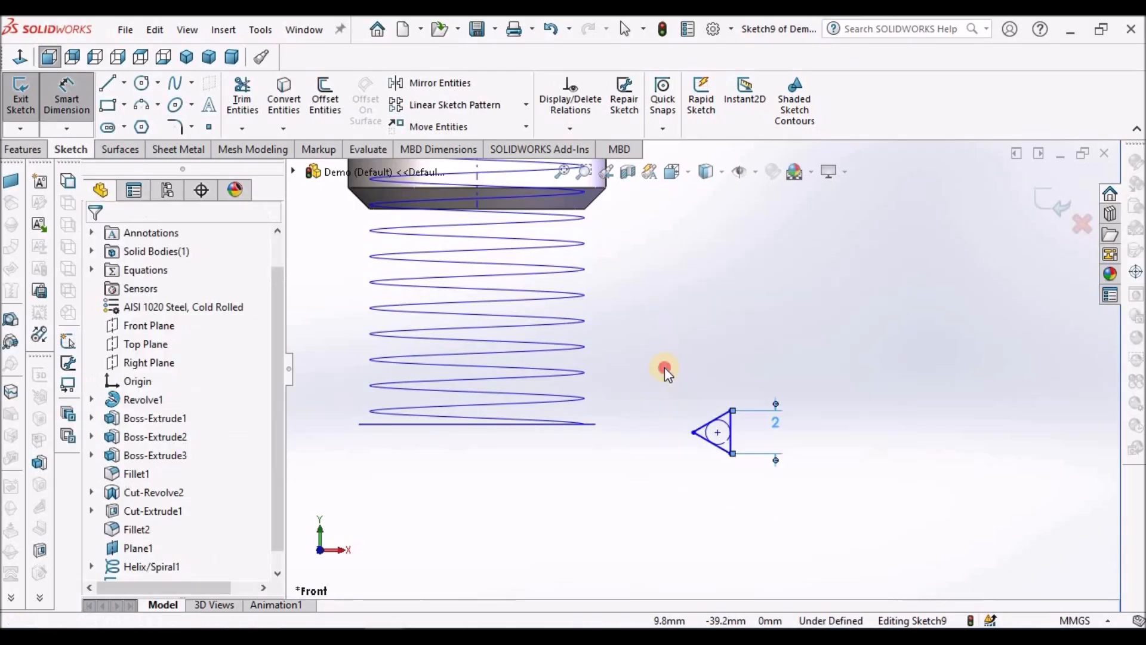
Step: Add a Coincident relation between the triangle's tip facing the shank and the helix curve
{"action": "left_click", "coordinate": [693, 431]}
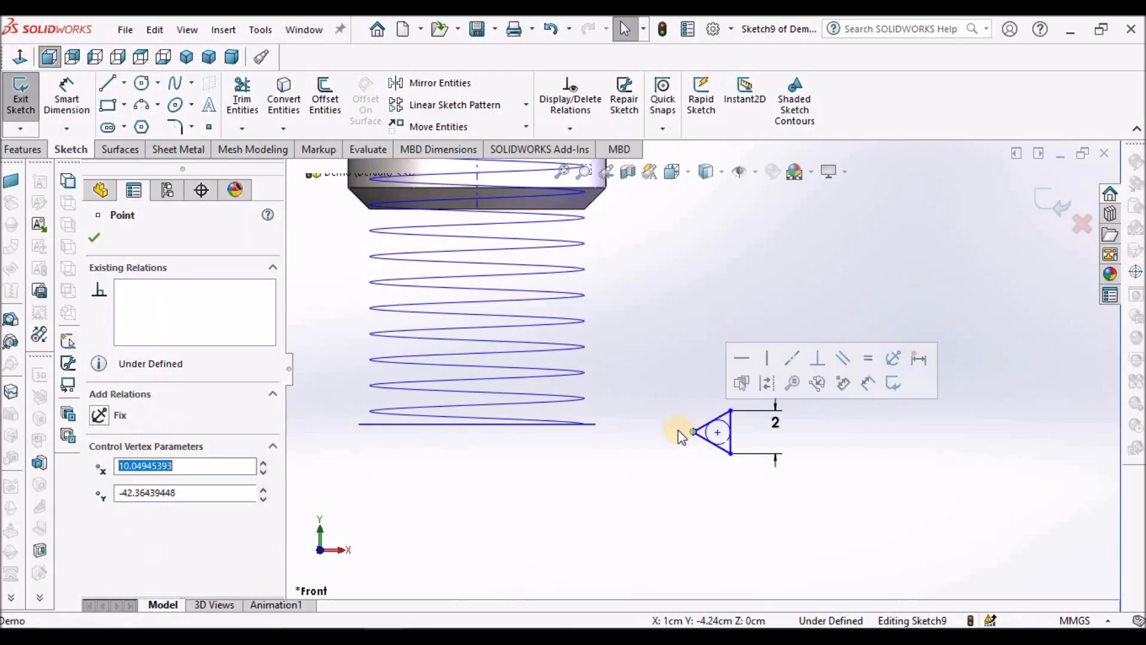
{"action": "left_click", "coordinate": [542, 377], "text": "ctrl"}
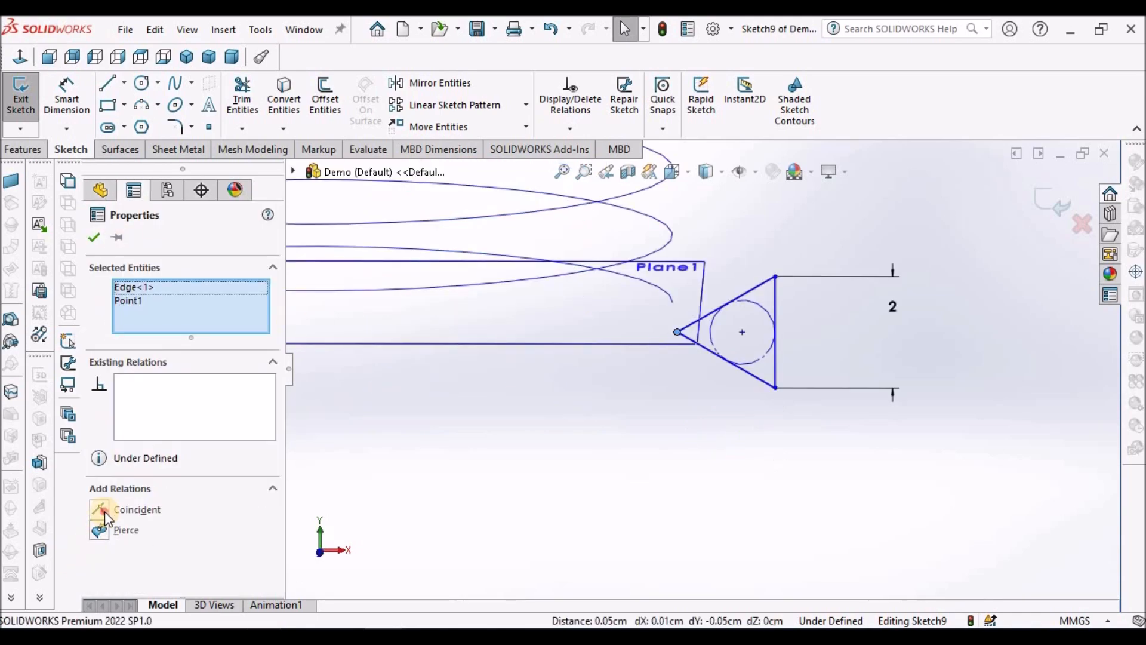
{"action": "left_click", "coordinate": [105, 512]}
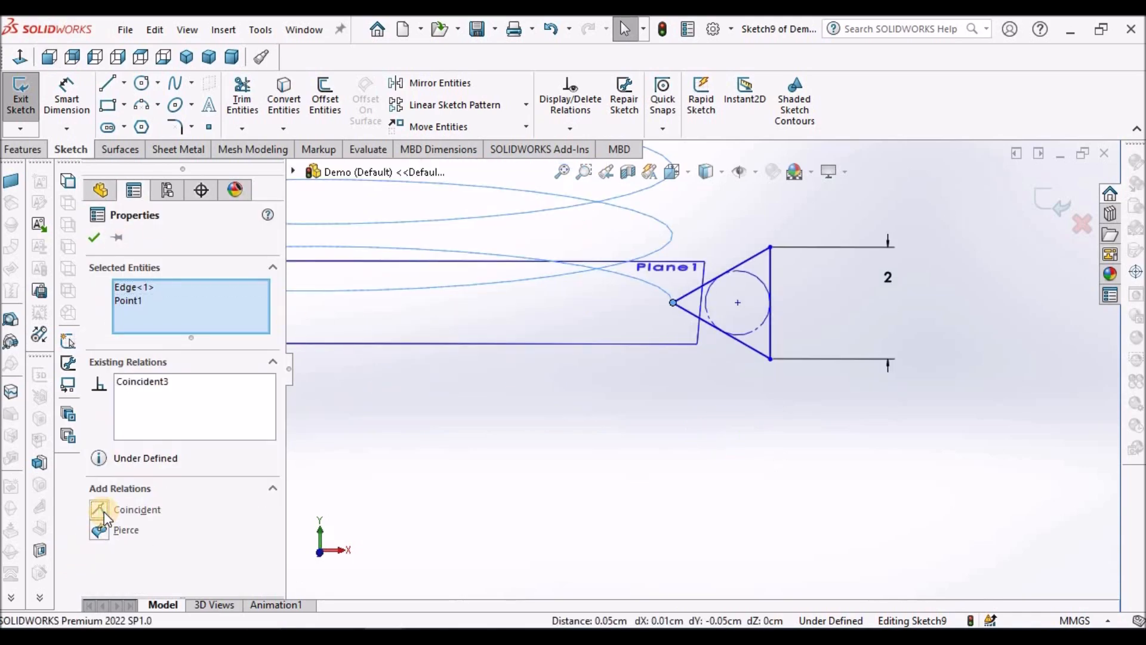
{"action": "left_click", "coordinate": [125, 239]}
{"action": "left_click", "coordinate": [697, 485]}
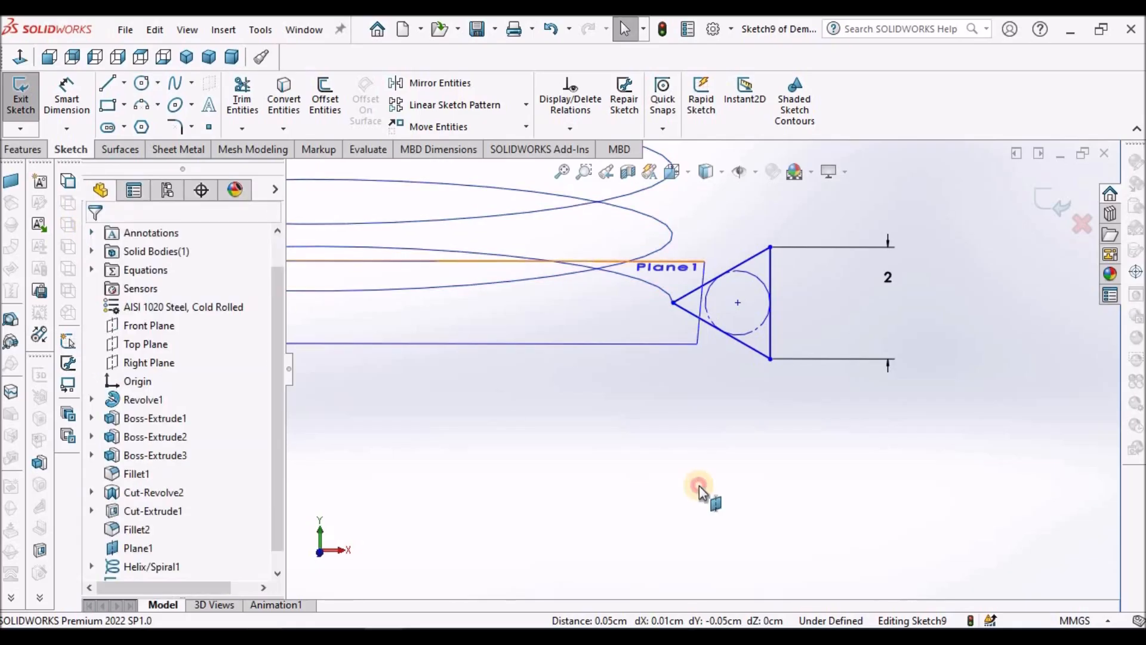
Step: Check the triangle's position at the helix end from the front and at an angle, and exit the sketch
{"action": "left_click", "coordinate": [49, 57]}
{"action": "scroll", "coordinate": [752, 537], "scroll_direction": "down", "scroll_amount": 5}
{"action": "scroll", "coordinate": [776, 483], "scroll_direction": "down", "scroll_amount": 5}
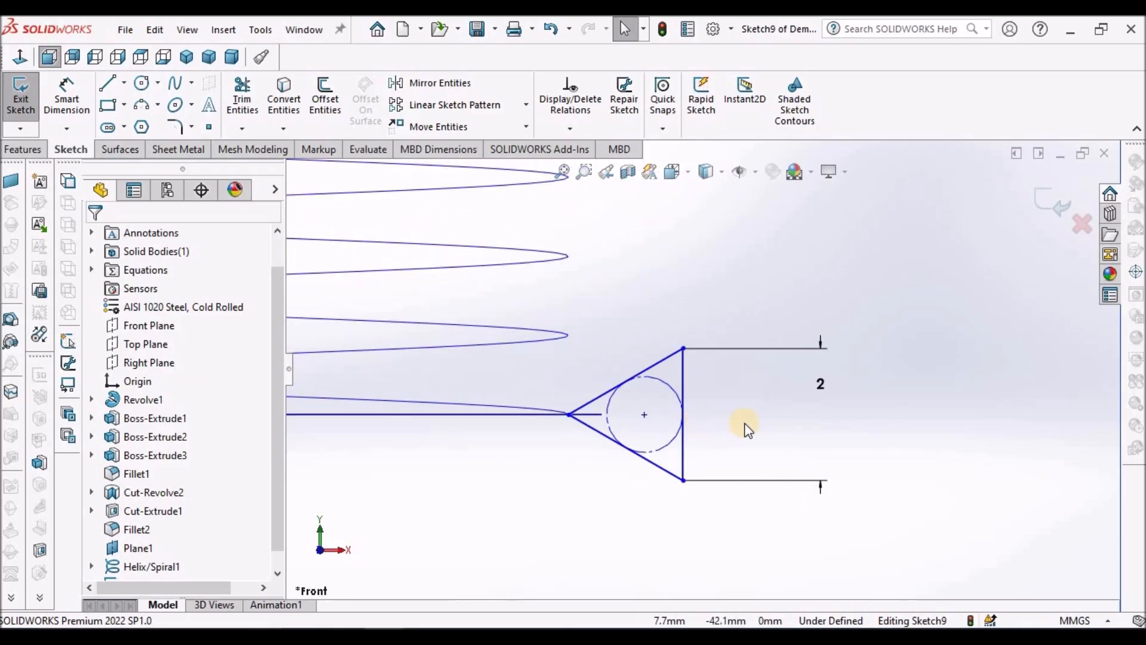
{"action": "middle_click_drag", "start_coordinate": [745, 424], "coordinate": [729, 391]}
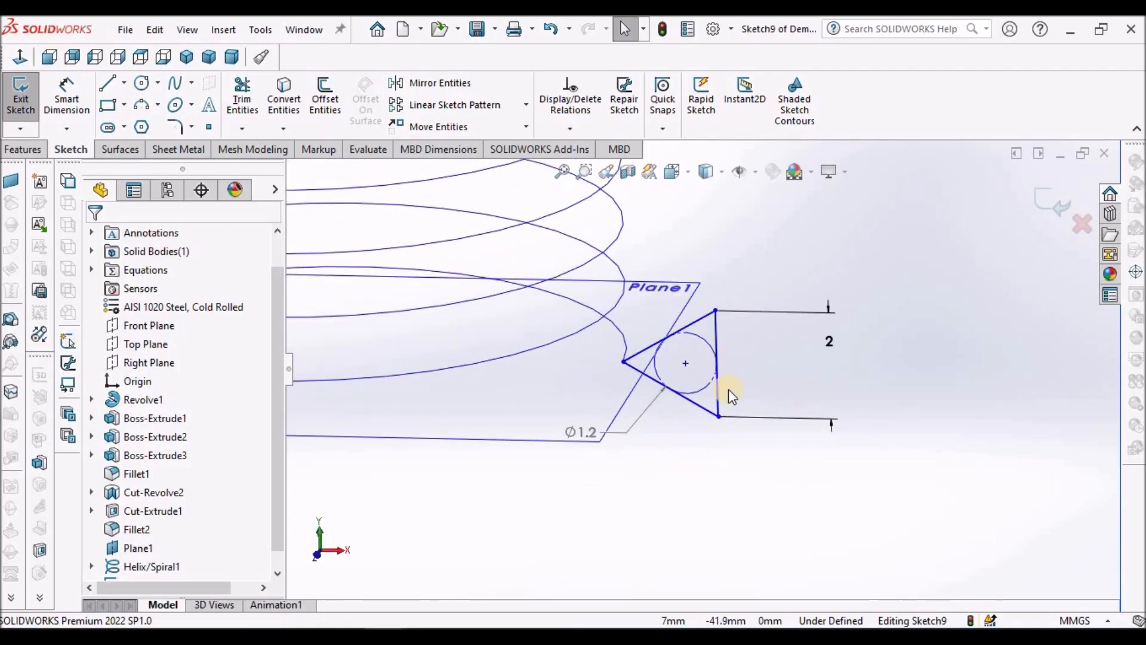
{"action": "left_click", "coordinate": [25, 149]}
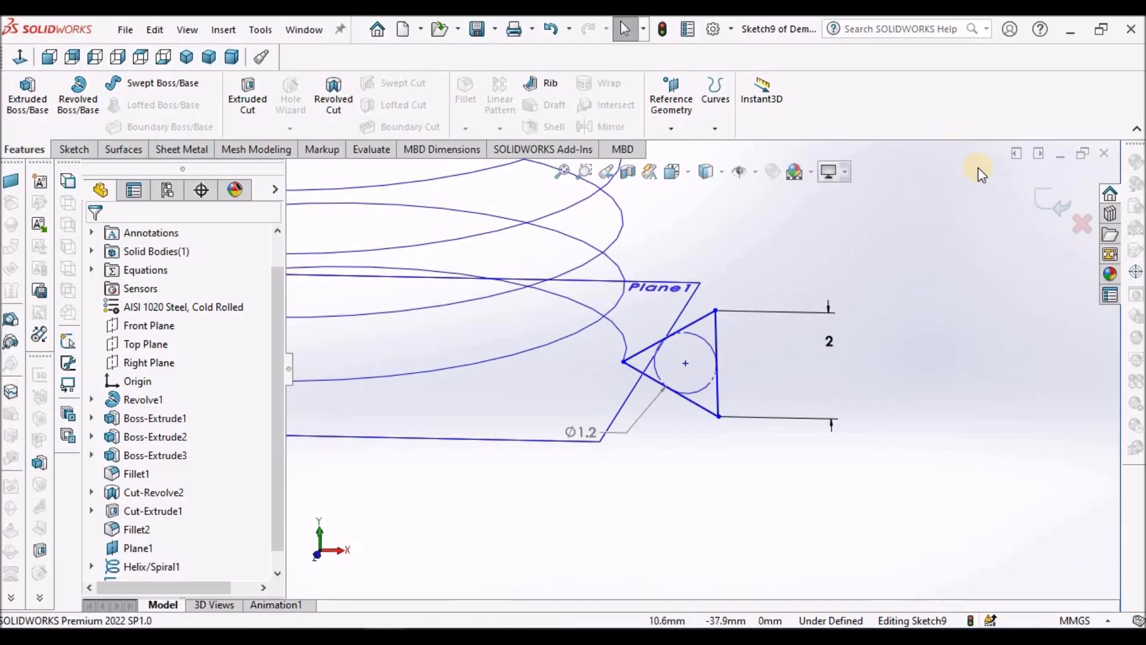
{"action": "left_click", "coordinate": [1030, 215]}
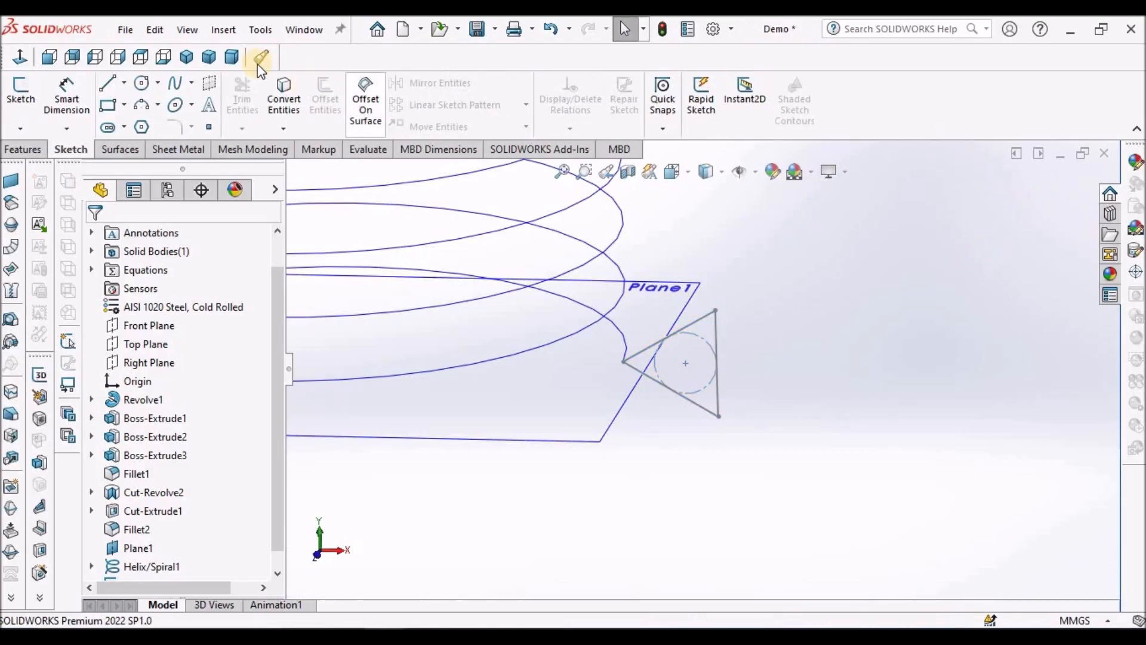
Step: Create a swept cut with the triangle sketch as the profile and the helix as the path
{"action": "left_click", "coordinate": [33, 149]}
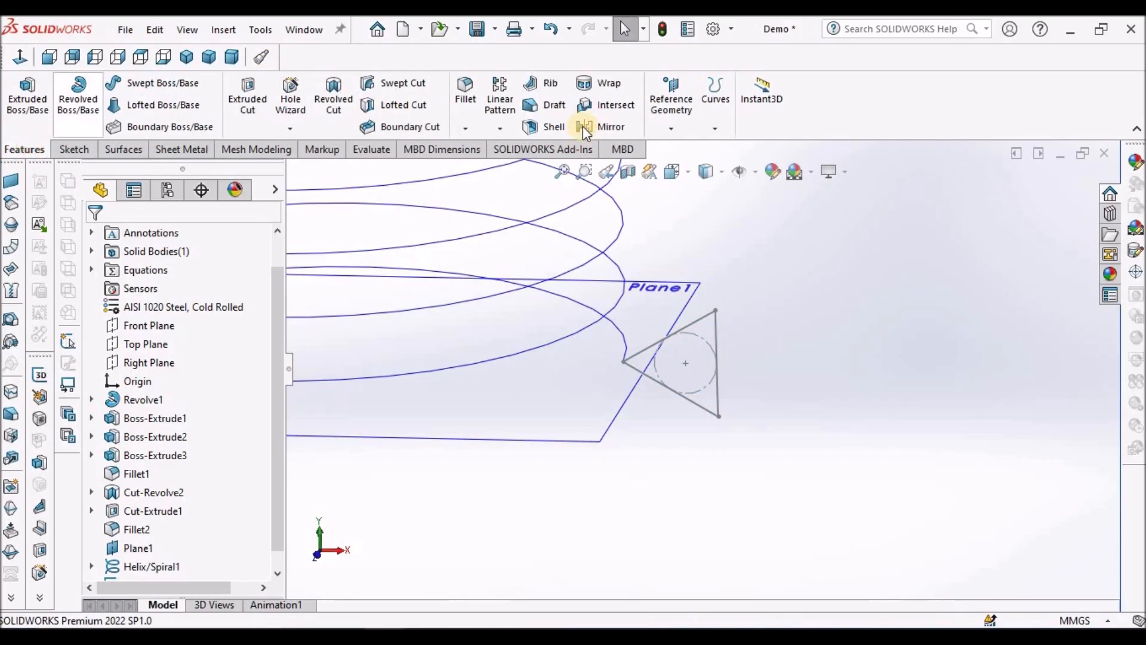
{"action": "left_click", "coordinate": [417, 87]}
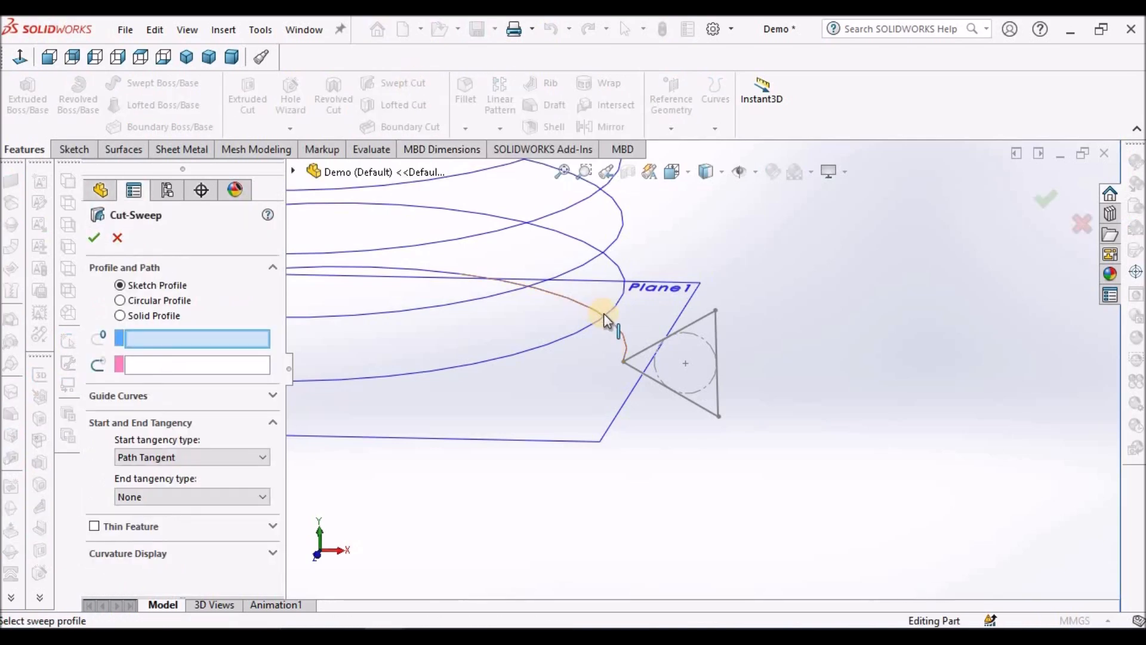
{"action": "left_click", "coordinate": [717, 331]}
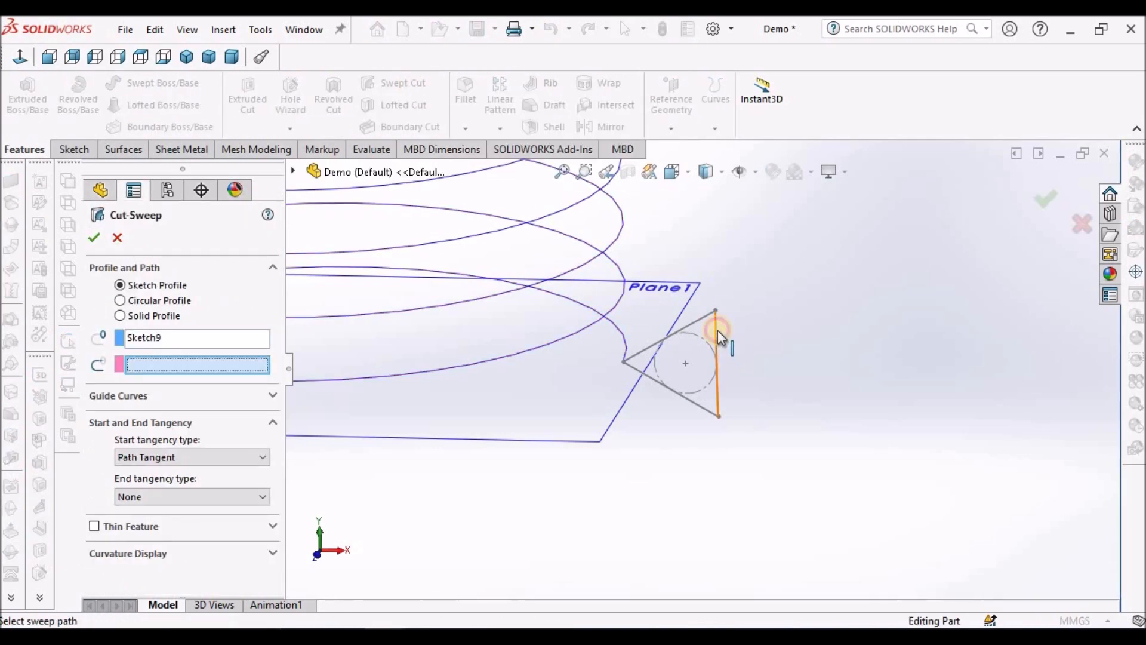
{"action": "left_click", "coordinate": [618, 328]}
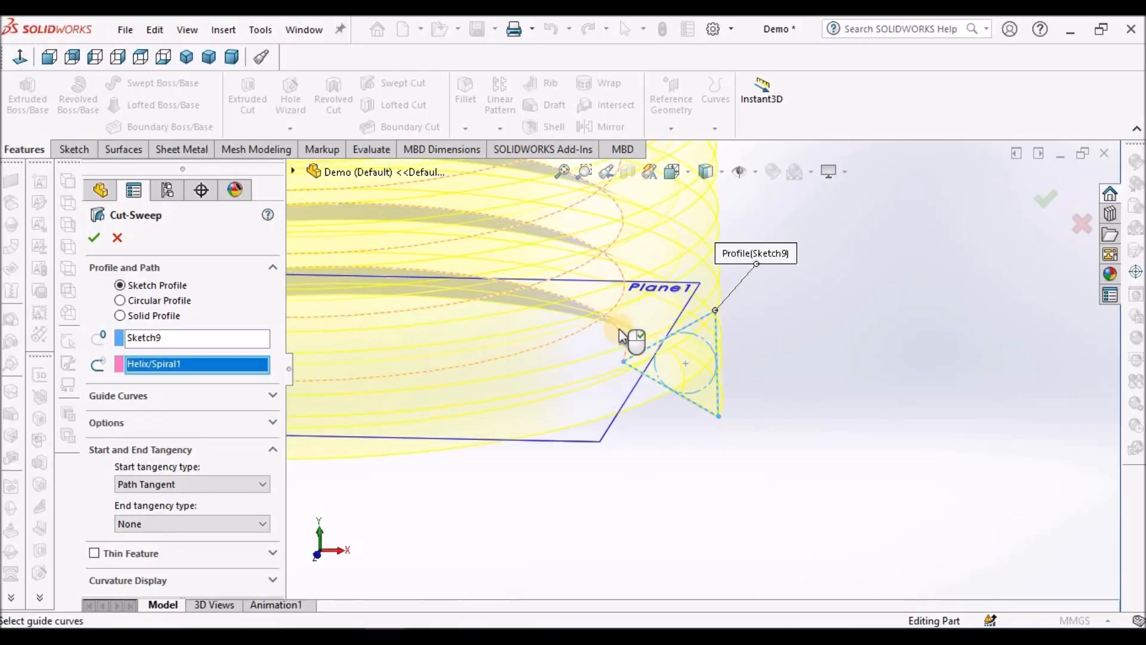
{"action": "left_click", "coordinate": [93, 238]}
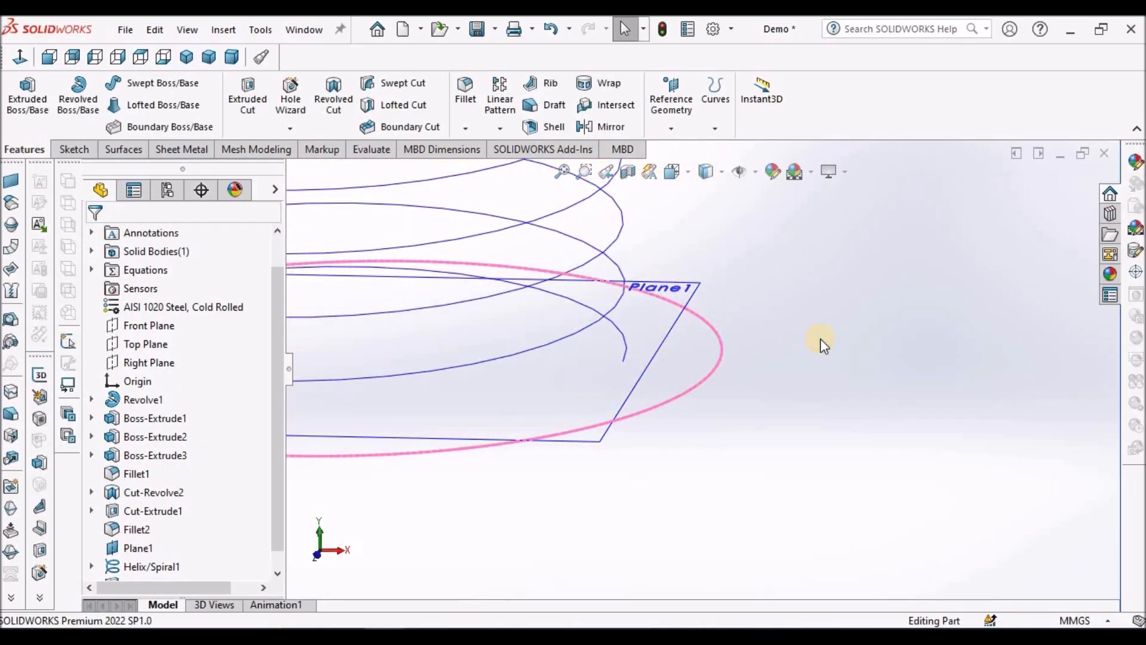
Step: Hide the helix curve in the model
{"action": "scroll", "coordinate": [820, 339], "scroll_direction": "up", "scroll_amount": 10}
{"action": "scroll", "coordinate": [704, 249], "scroll_direction": "down", "scroll_amount": 2}
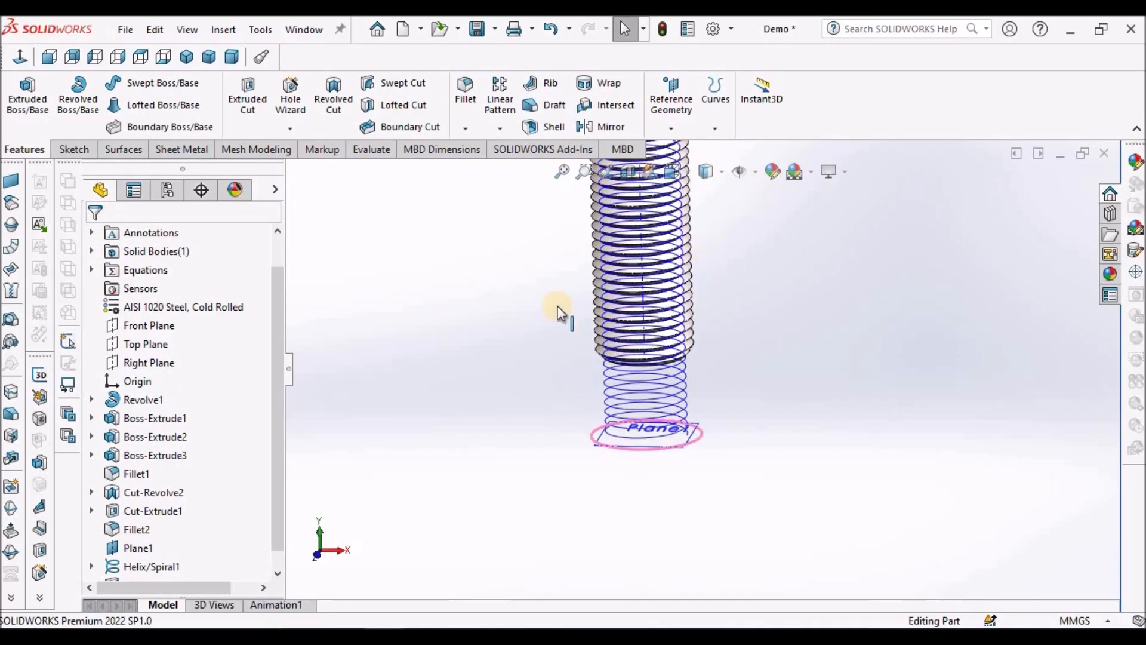
{"action": "right_click", "coordinate": [158, 564]}
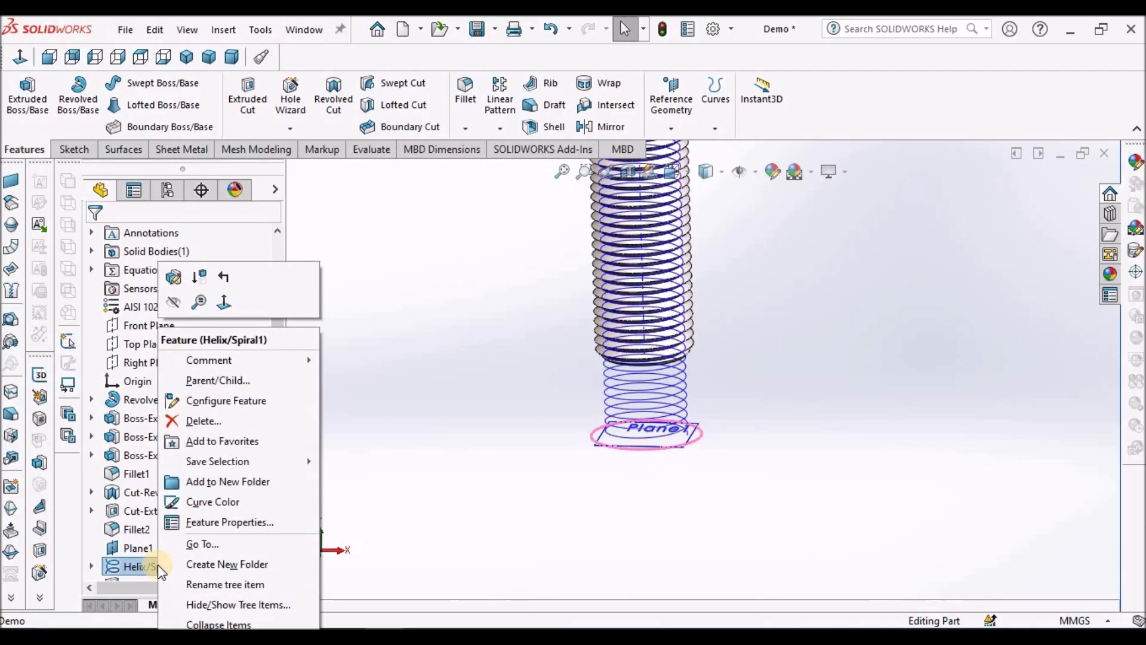
{"action": "left_click", "coordinate": [170, 300]}
{"action": "left_click", "coordinate": [749, 308]}
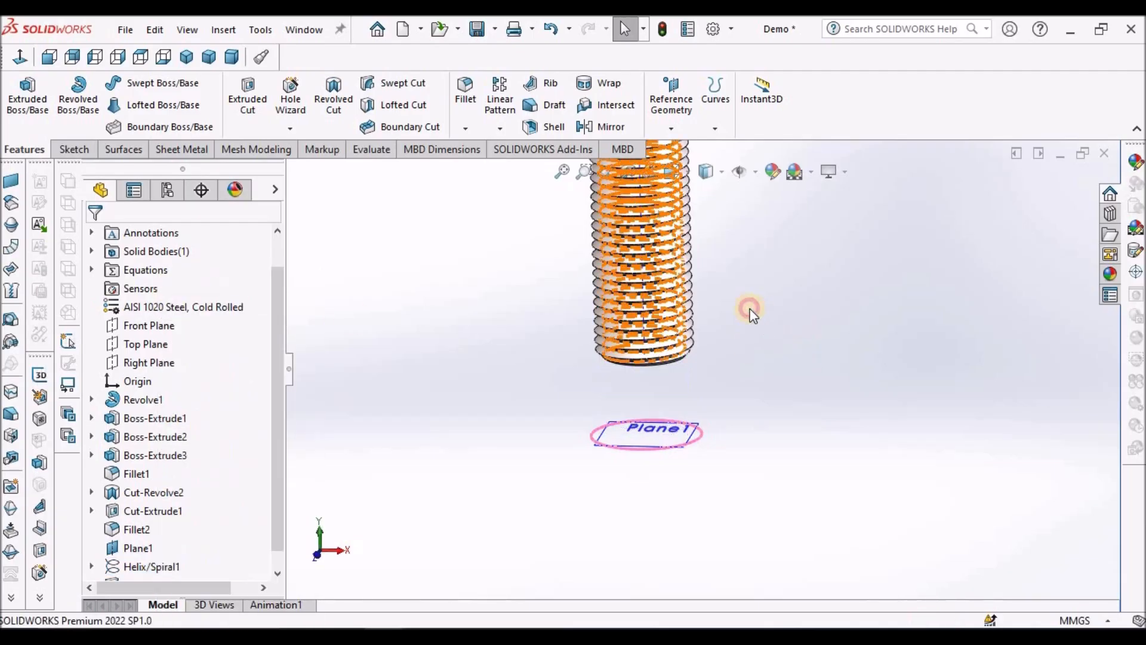
Step: Inspect the cut thread along the shank and hide all reference item types, including planes and axes
{"action": "scroll", "coordinate": [749, 308], "scroll_direction": "up", "scroll_amount": 4}
{"action": "scroll", "coordinate": [685, 290], "scroll_direction": "down", "scroll_amount": 7}
{"action": "middle_click_drag", "start_coordinate": [672, 266], "coordinate": [781, 223]}
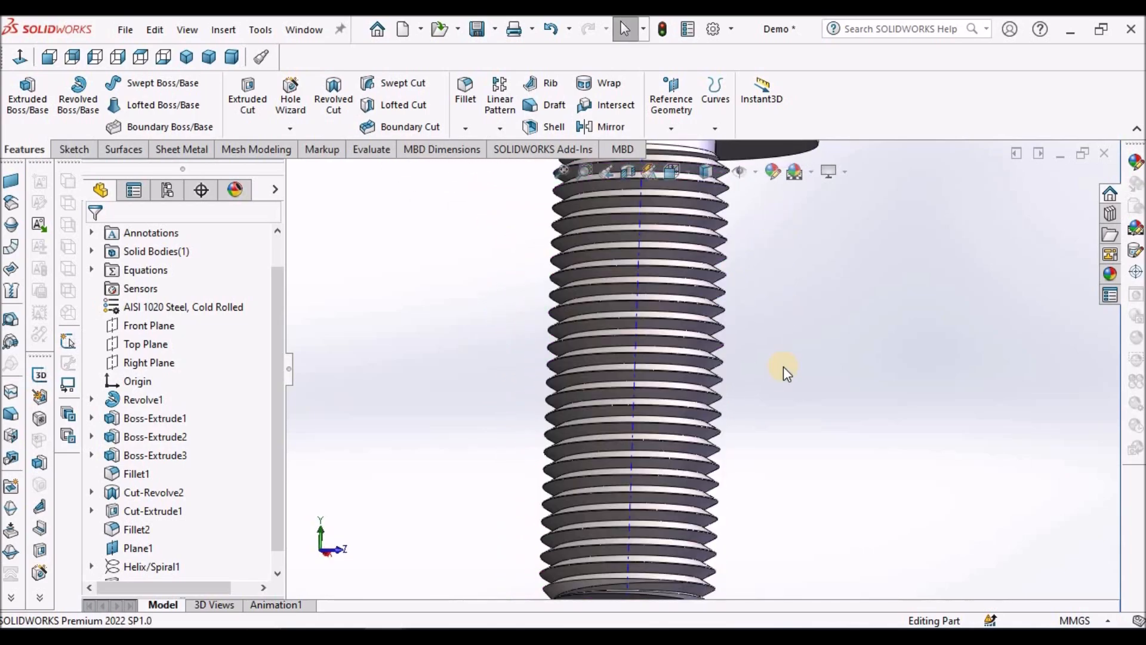
{"action": "scroll", "coordinate": [782, 382], "scroll_direction": "up", "scroll_amount": 5}
{"action": "scroll", "coordinate": [708, 440], "scroll_direction": "down", "scroll_amount": 6}
{"action": "middle_click_drag", "start_coordinate": [642, 460], "coordinate": [703, 538]}
{"action": "scroll", "coordinate": [714, 506], "scroll_direction": "up", "scroll_amount": 3}
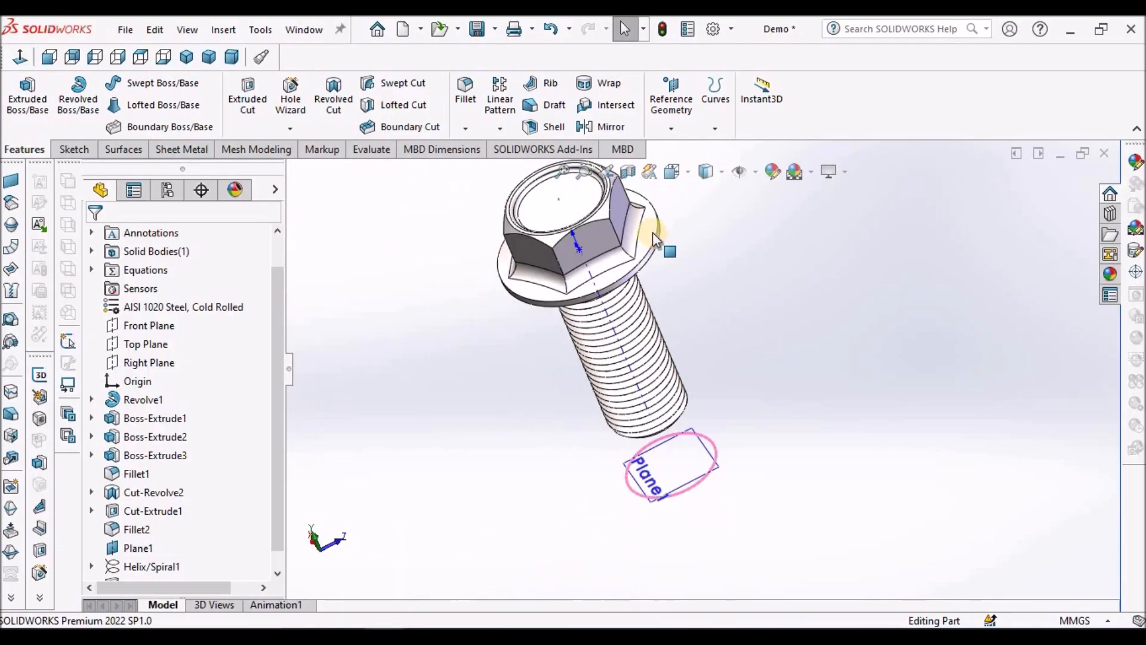
{"action": "left_click", "coordinate": [738, 172]}
Step: Examine the threaded bolt from below and from the side, and set the view to Dimetric
{"action": "middle_click_drag", "start_coordinate": [749, 340], "coordinate": [789, 358]}
{"action": "scroll", "coordinate": [678, 306], "scroll_direction": "up", "scroll_amount": 3}
{"action": "middle_click_drag", "start_coordinate": [678, 307], "coordinate": [500, 381]}
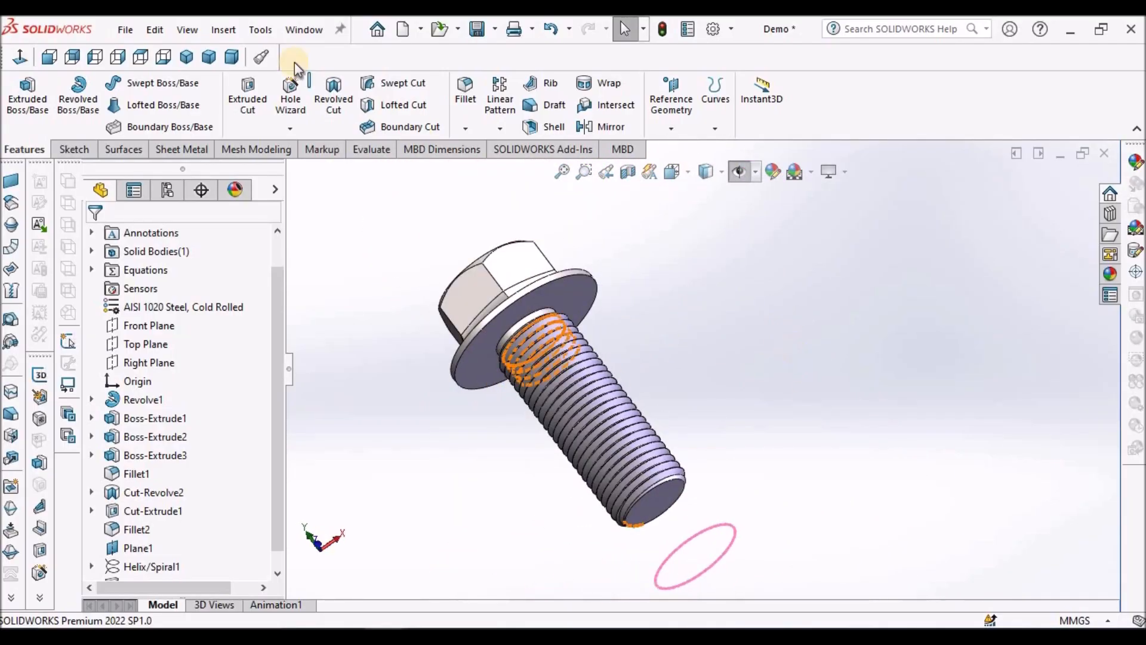
{"action": "left_click", "coordinate": [232, 57]}
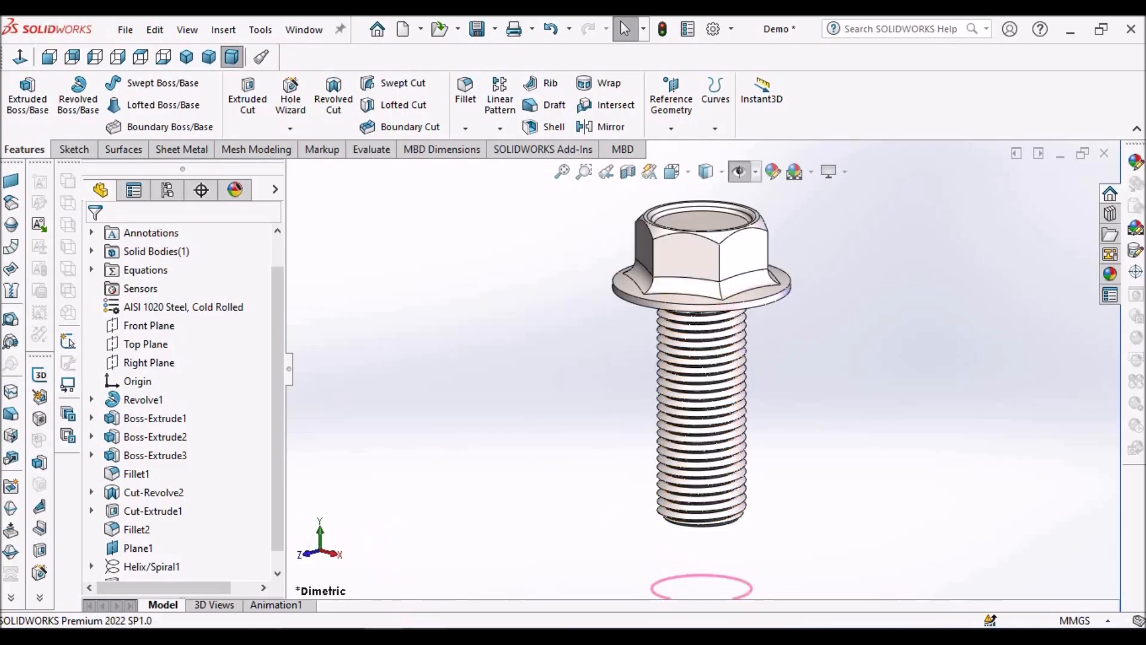